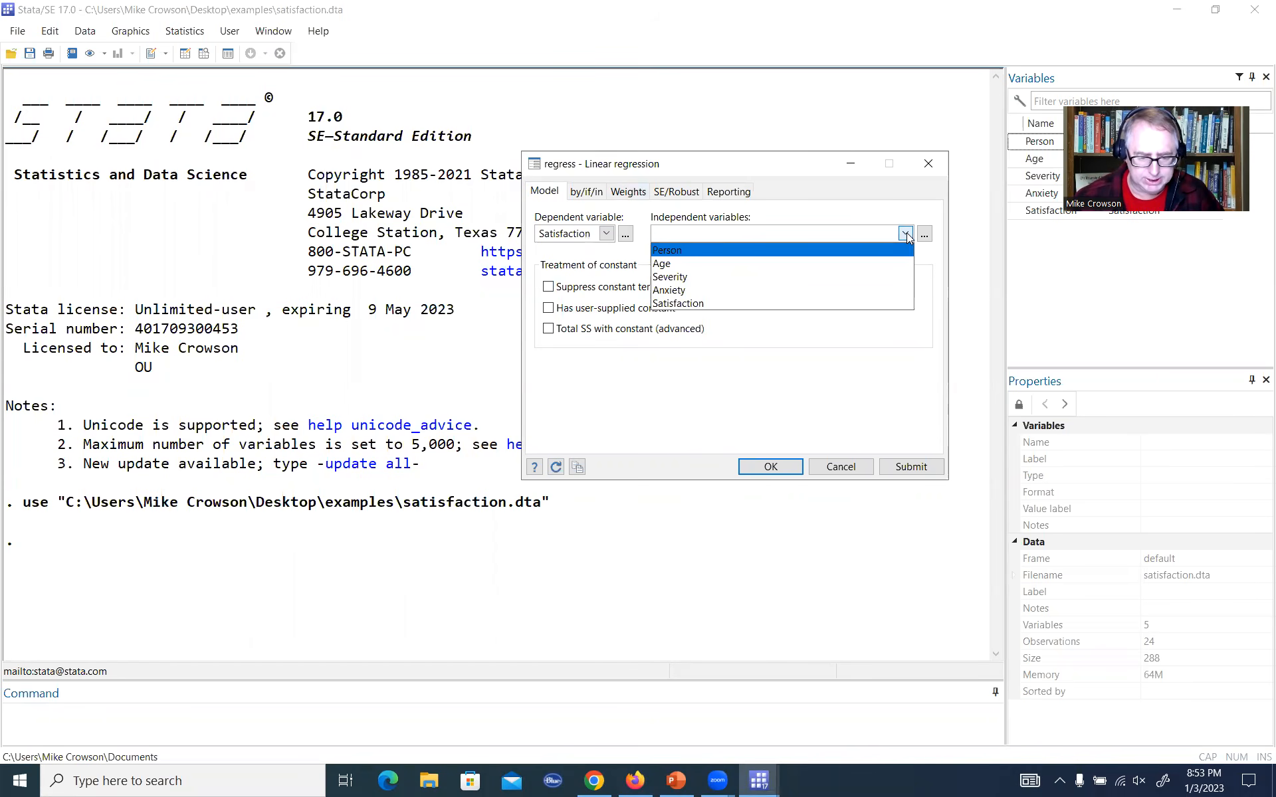
# Set Age, Severity and Anxiety as the independent variables and run the linear regression on Satisfaction
pyautogui.click(717, 275)
pyautogui.click(711, 293)
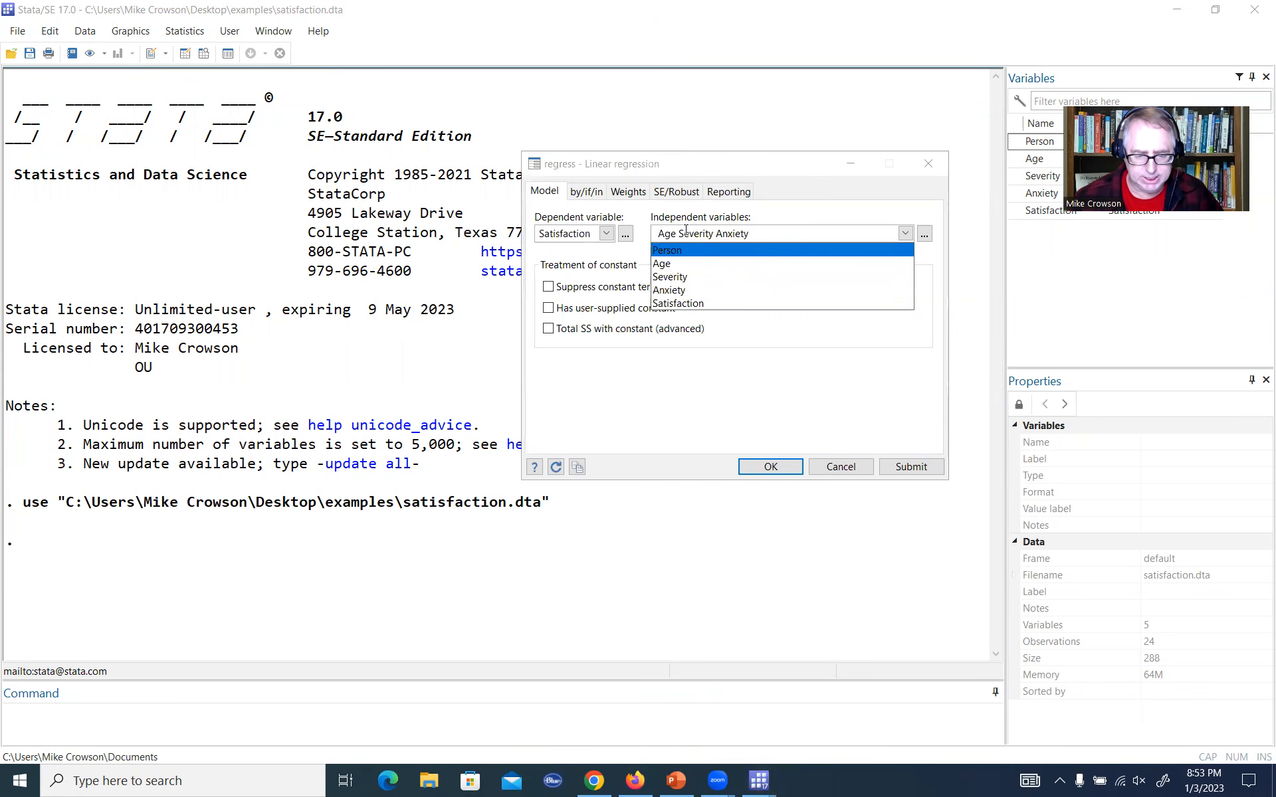
pyautogui.click(774, 169)
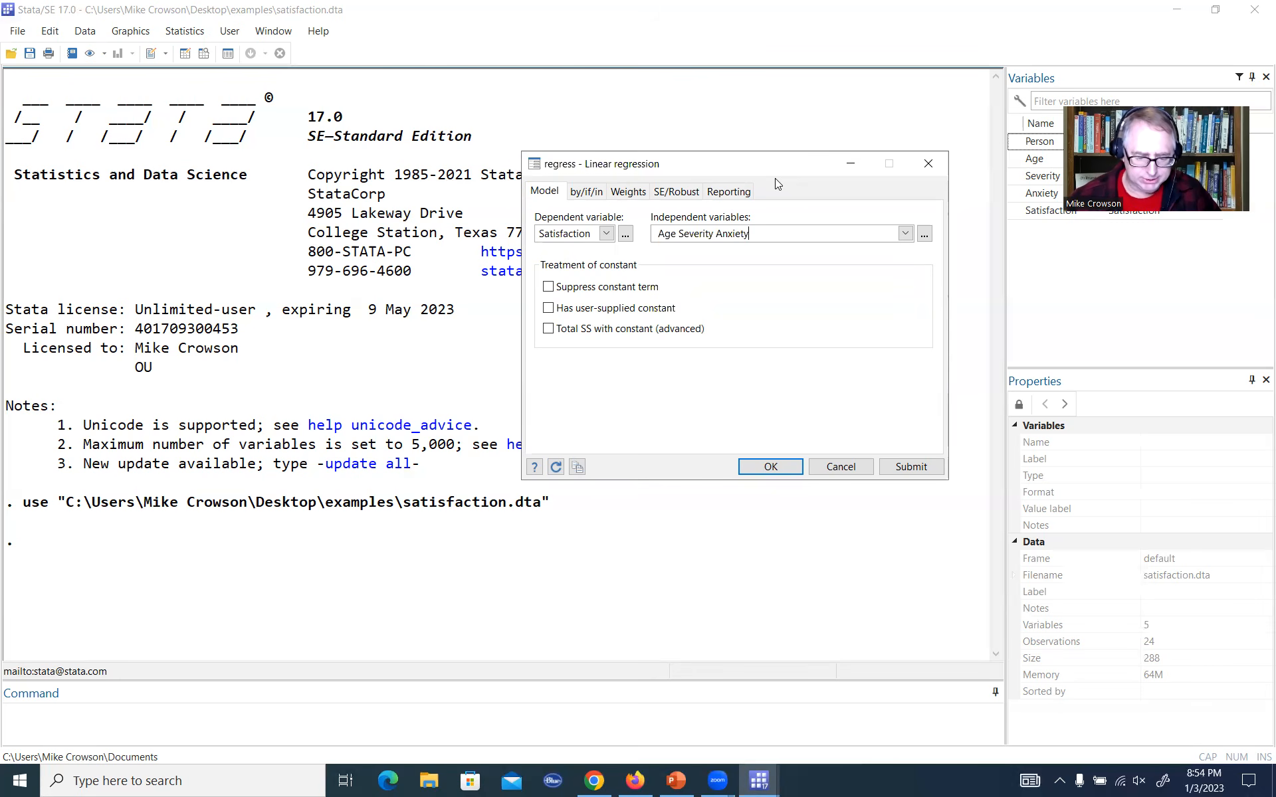
pyautogui.click(771, 467)
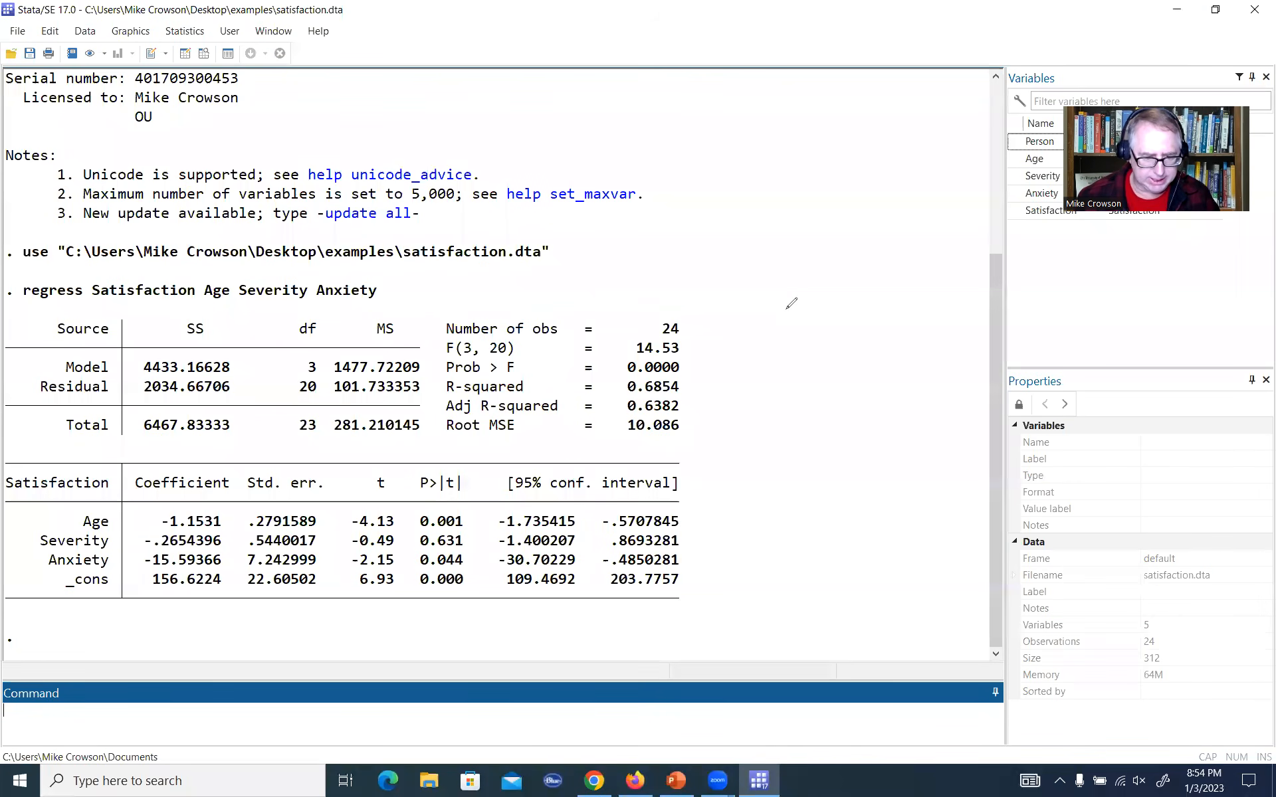
# Annotate the model summary with brackets beside the fit statistics, and tick R-squared and underline its value
pyautogui.click(545, 90)
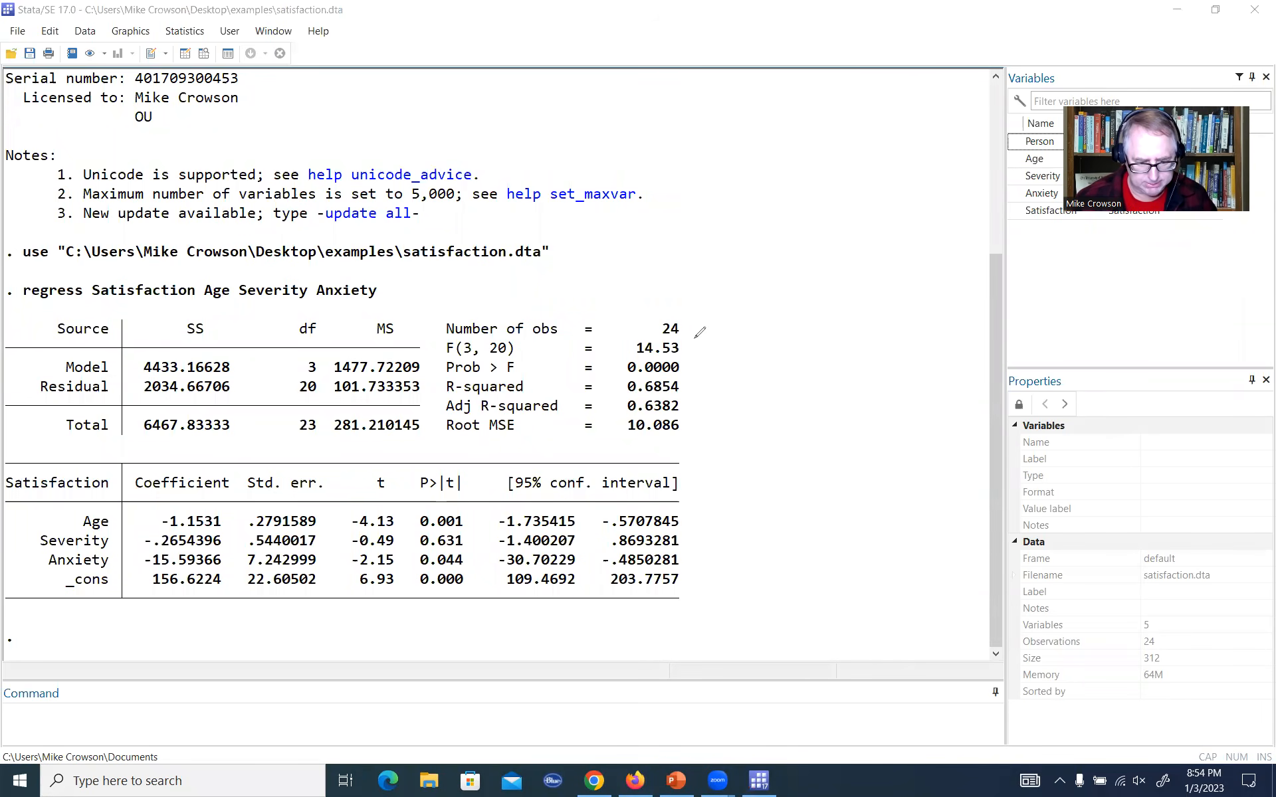
pyautogui.moveTo(682, 314)
pyautogui.mouseDown()
pyautogui.moveTo(701, 328)
pyautogui.moveTo(702, 359)
pyautogui.moveTo(703, 429)
pyautogui.moveTo(687, 430)
pyautogui.mouseUp()
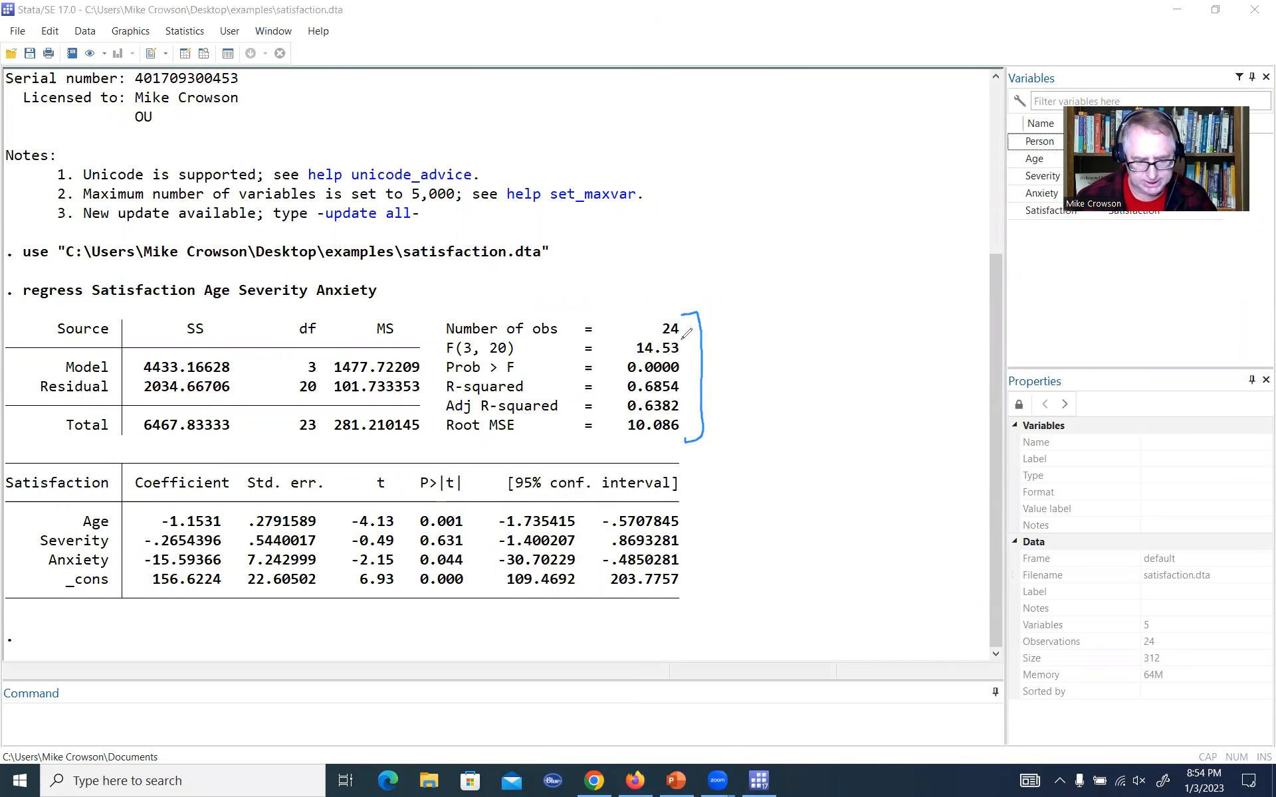
pyautogui.moveTo(684, 341); pyautogui.dragTo(685, 369)
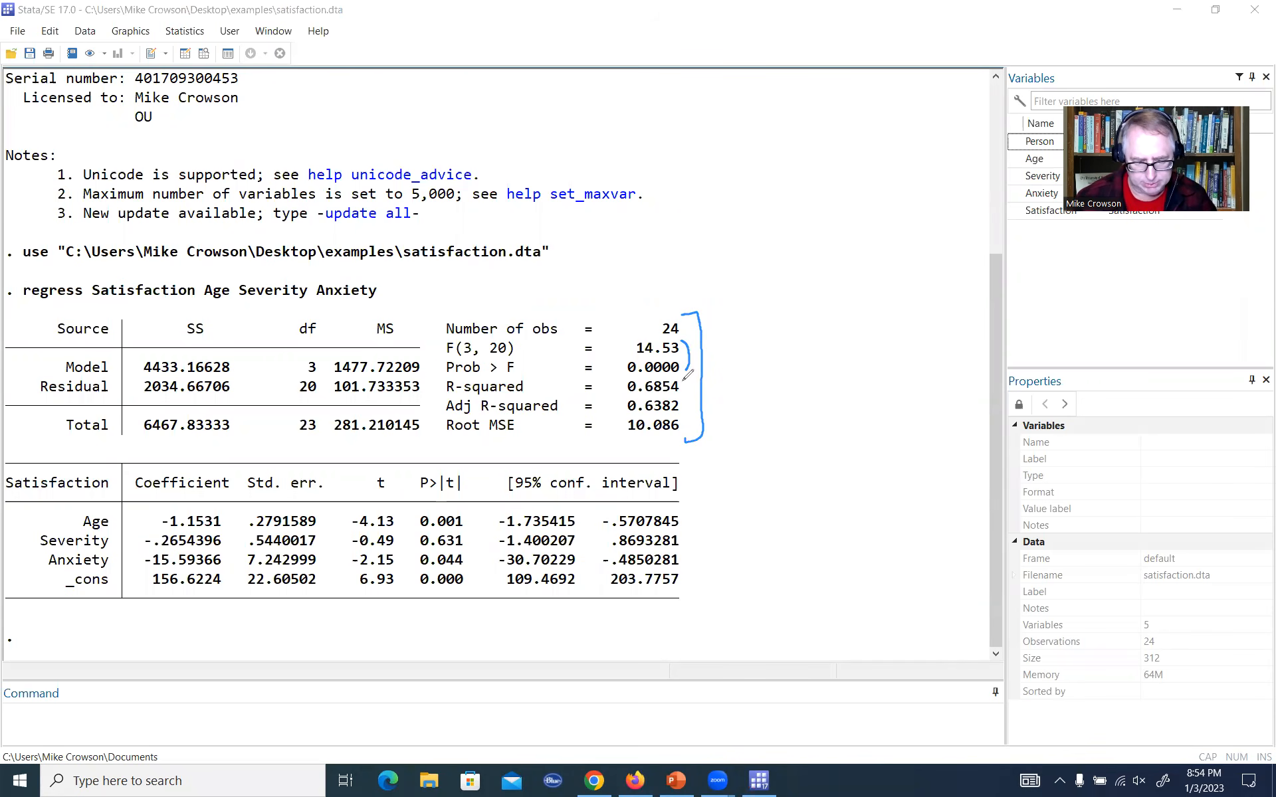
pyautogui.moveTo(687, 378); pyautogui.dragTo(685, 402)
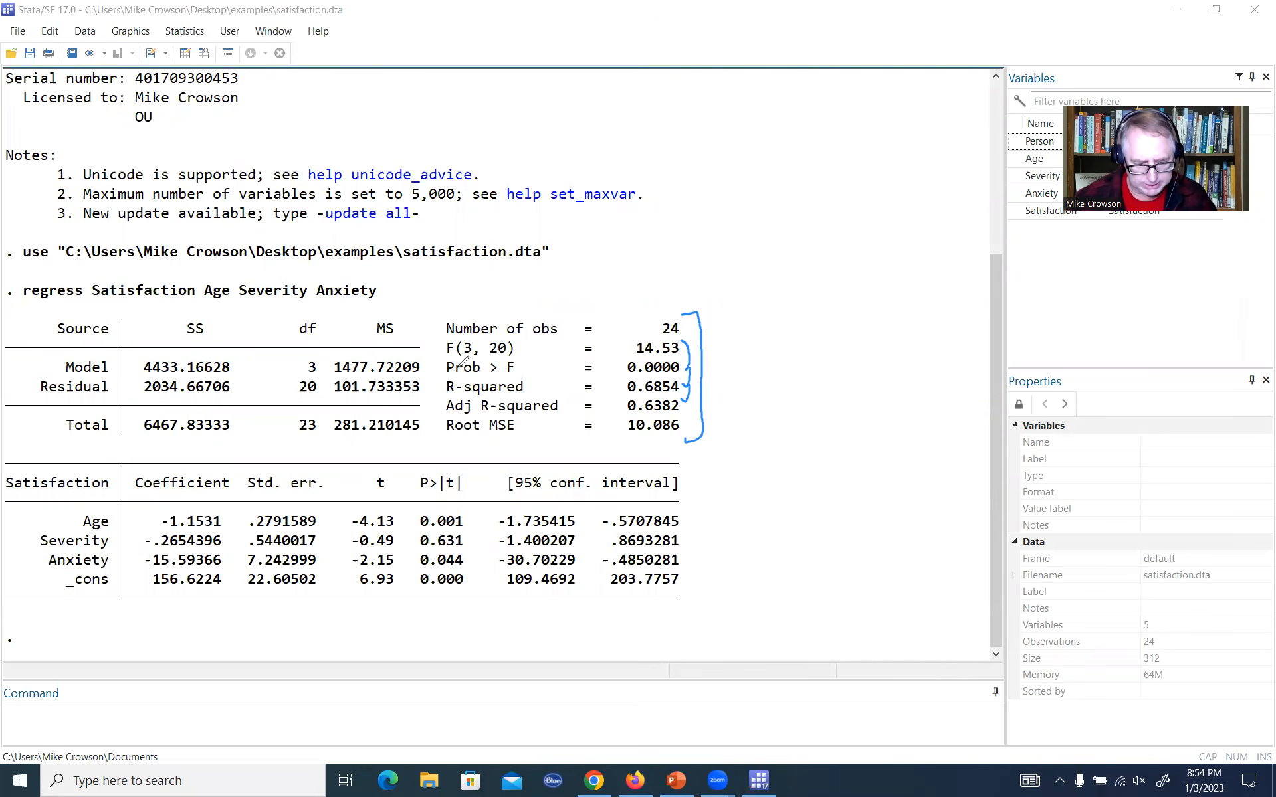
pyautogui.moveTo(436, 380); pyautogui.dragTo(444, 378)
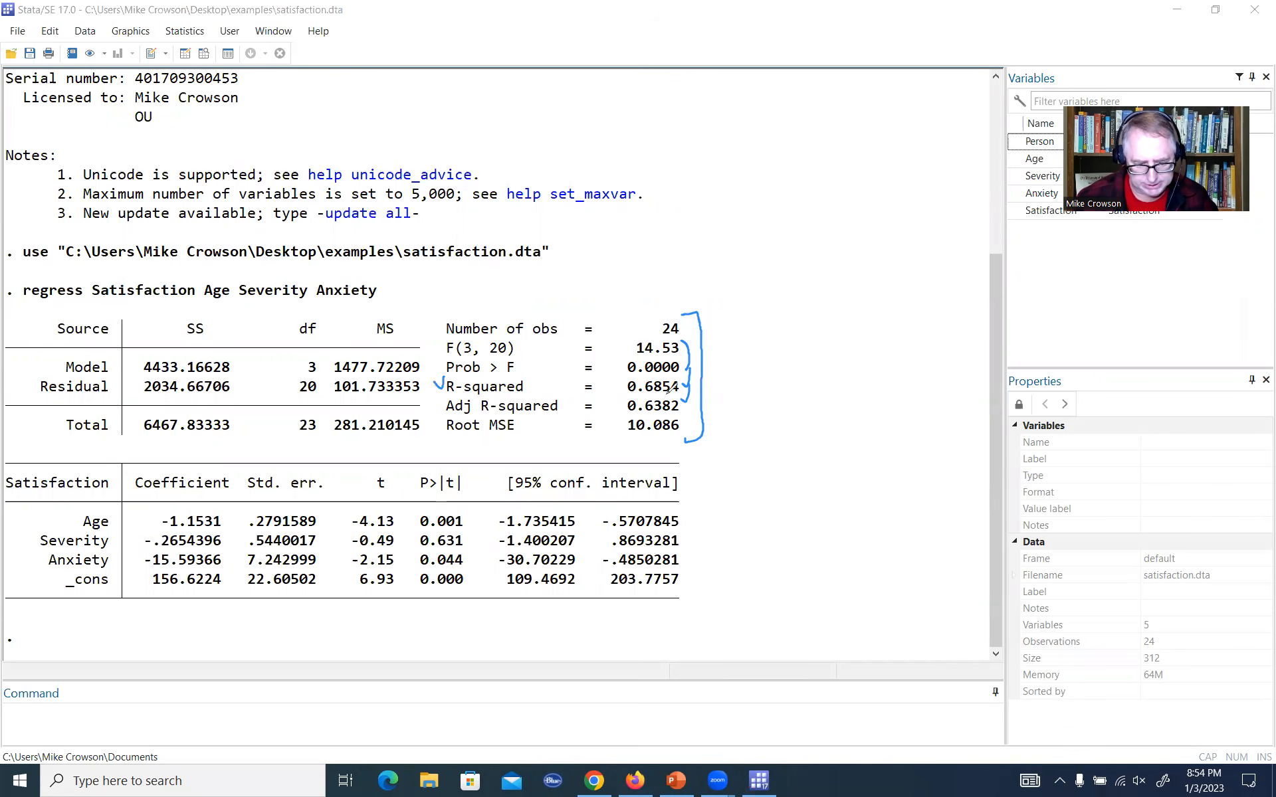
pyautogui.moveTo(670, 394); pyautogui.dragTo(635, 394)
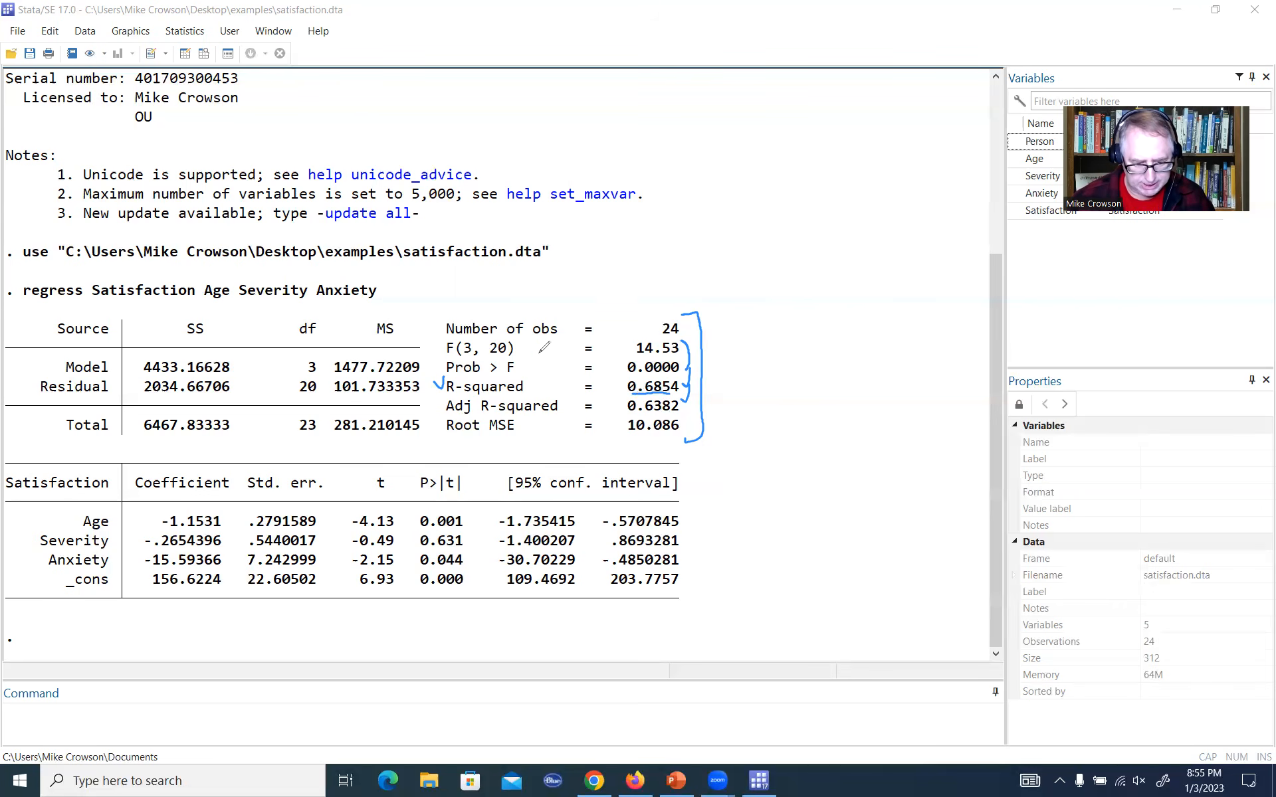
# Tick the F and Prob > F values, and tick Adj R-squared and underline its value
pyautogui.moveTo(619, 345); pyautogui.dragTo(633, 335)
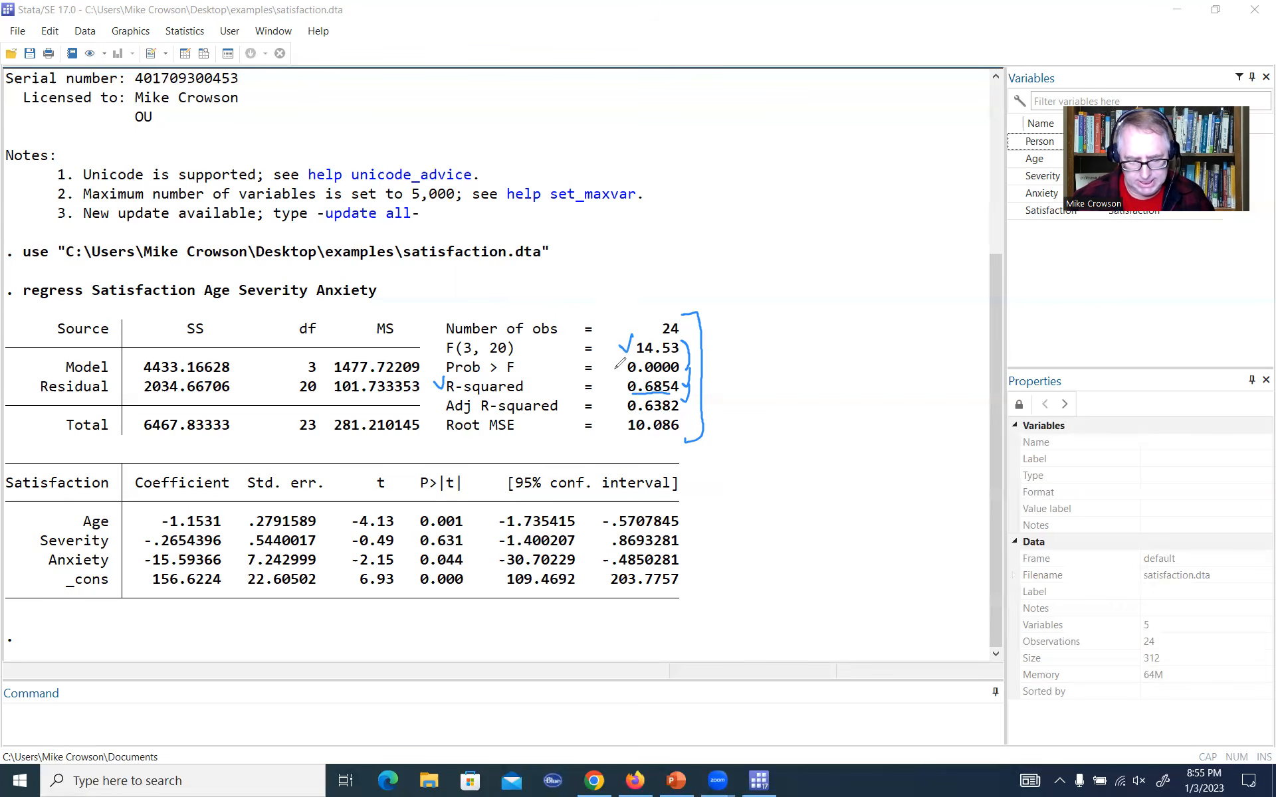
pyautogui.moveTo(614, 364); pyautogui.dragTo(624, 353)
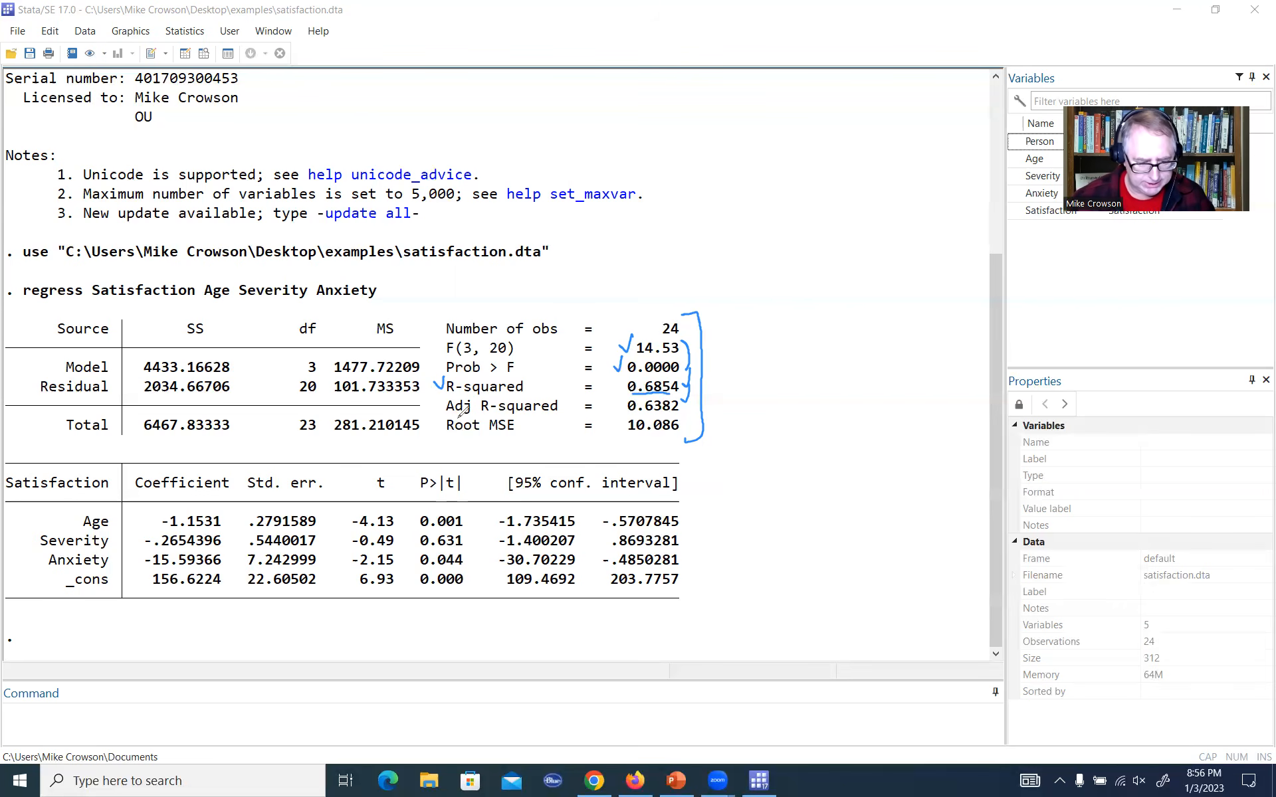
pyautogui.moveTo(434, 402); pyautogui.dragTo(446, 397)
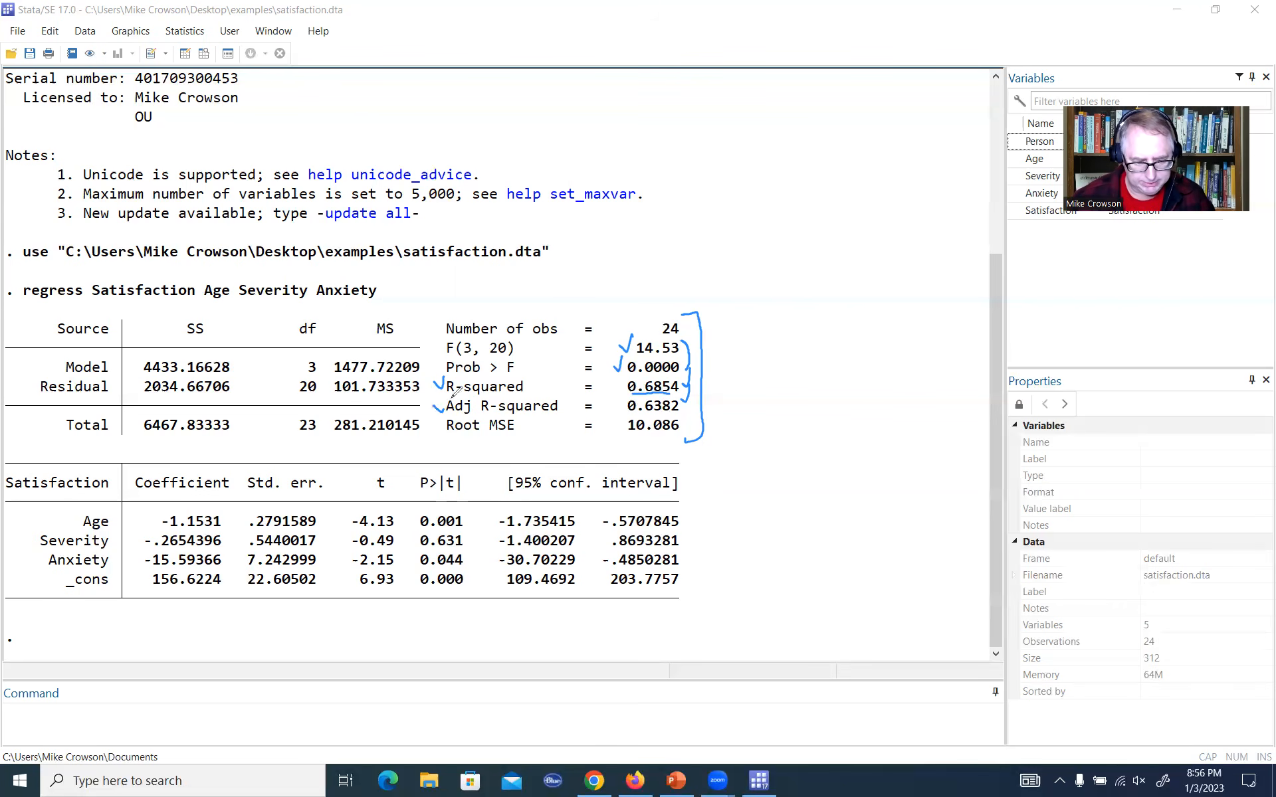
pyautogui.moveTo(676, 413); pyautogui.dragTo(640, 413)
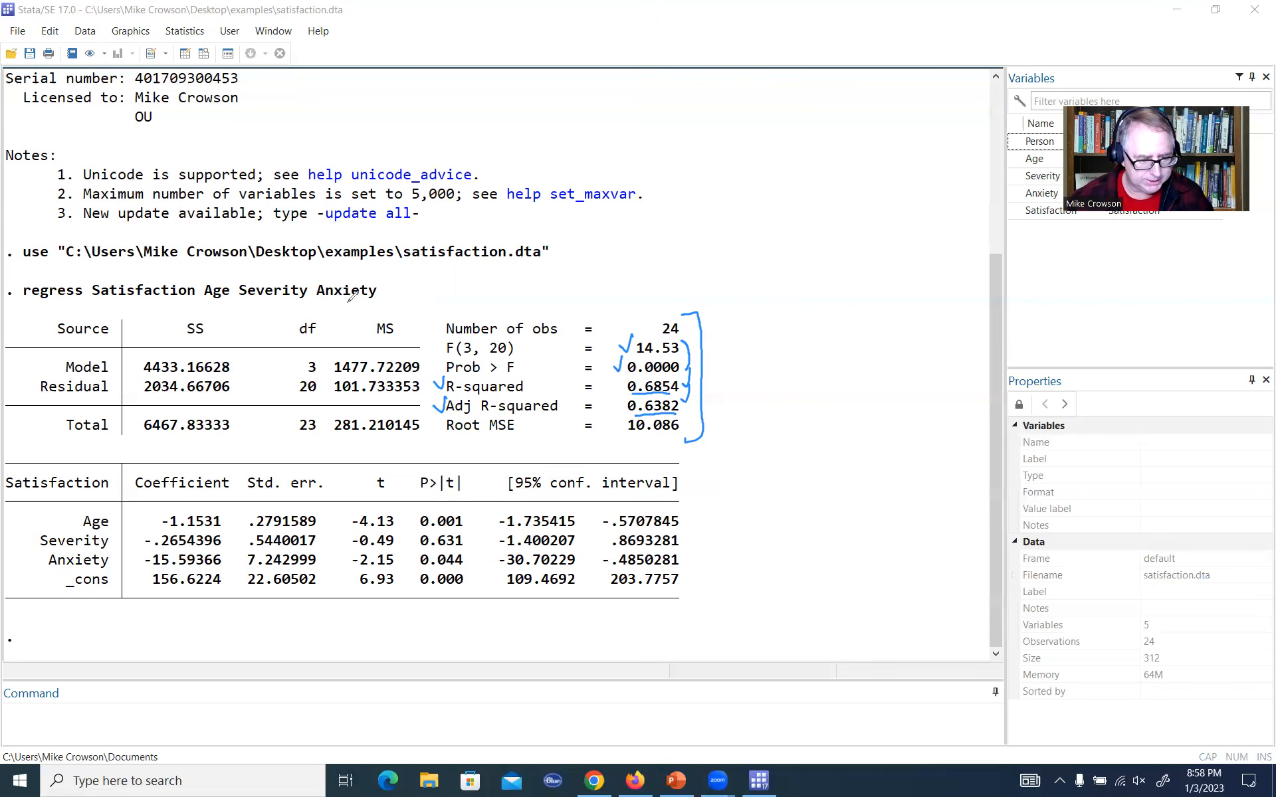
# Tick the regress command line and mark the ANOVA table's Source heading, Model and Residual rows, and SS heading
pyautogui.moveTo(397, 291); pyautogui.dragTo(420, 279)
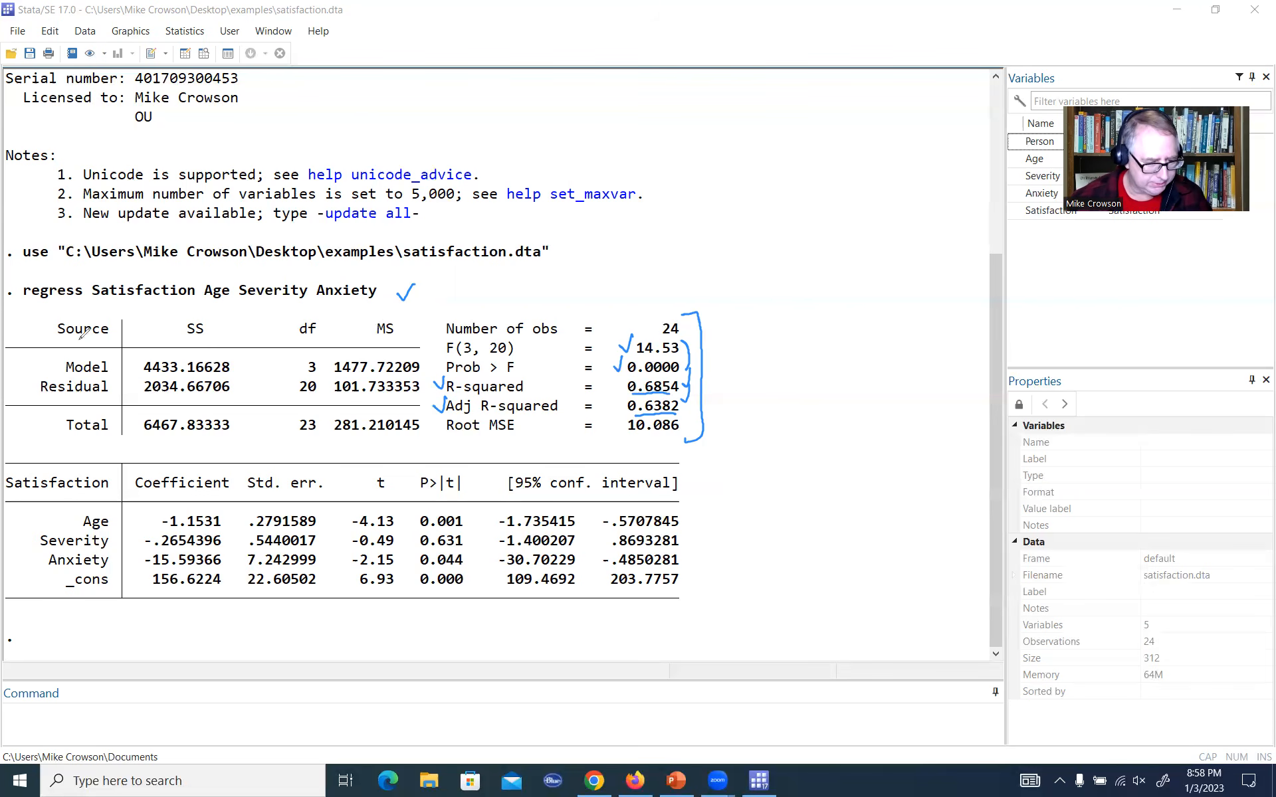
pyautogui.moveTo(70, 339)
pyautogui.mouseDown()
pyautogui.moveTo(108, 340)
pyautogui.moveTo(40, 378)
pyautogui.mouseUp()
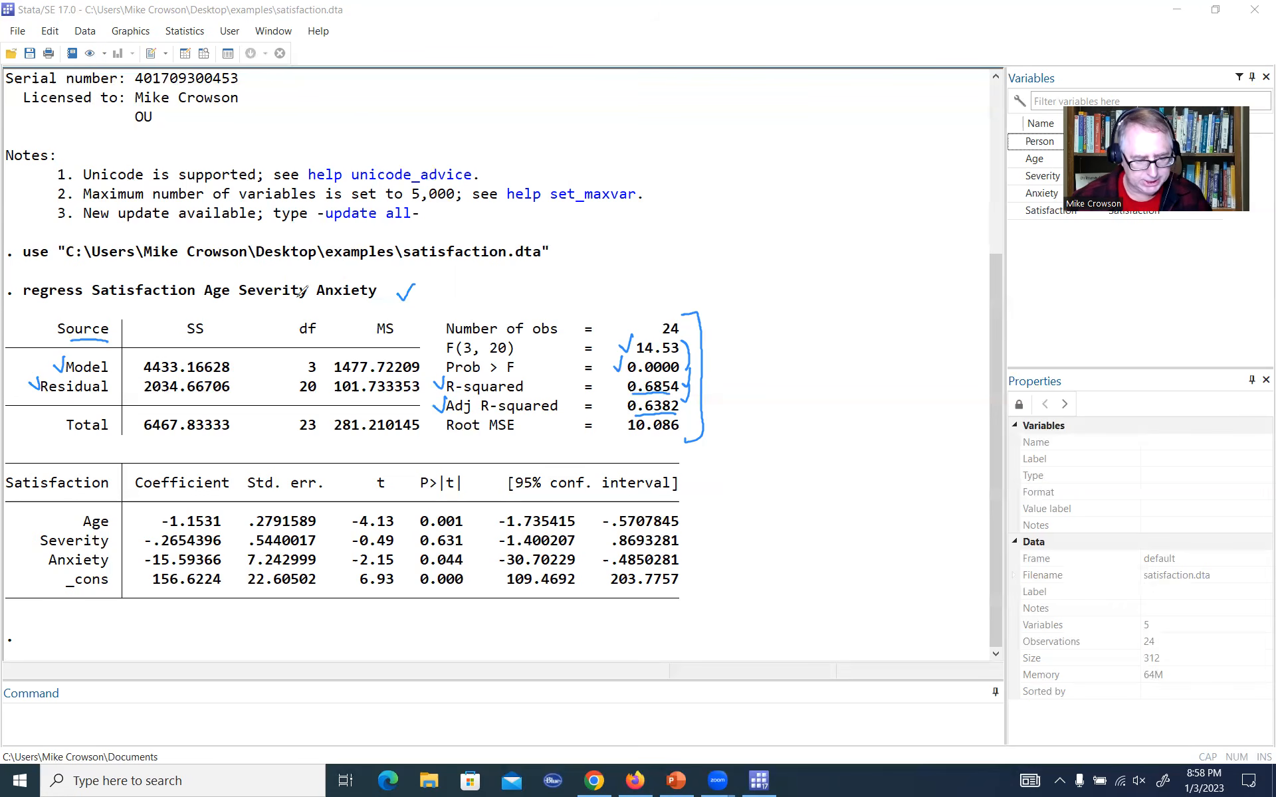
pyautogui.moveTo(191, 312)
pyautogui.mouseDown()
pyautogui.moveTo(213, 323)
pyautogui.moveTo(188, 342)
pyautogui.moveTo(188, 314)
pyautogui.mouseUp()
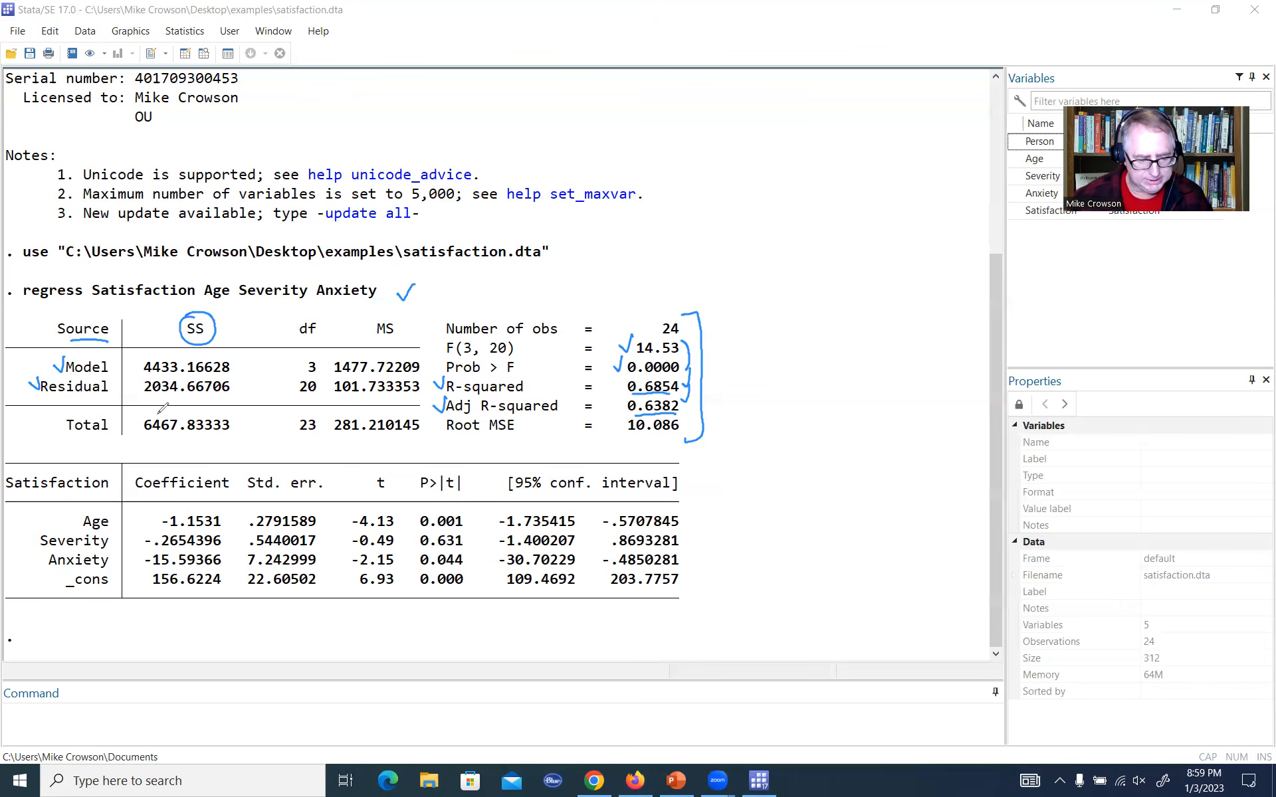
# Circle the total sum of squares, tick the values in the SS column, and draw an arrow to the R-squared value
pyautogui.moveTo(159, 413)
pyautogui.mouseDown()
pyautogui.moveTo(232, 423)
pyautogui.moveTo(202, 444)
pyautogui.moveTo(130, 446)
pyautogui.moveTo(159, 412)
pyautogui.mouseUp()
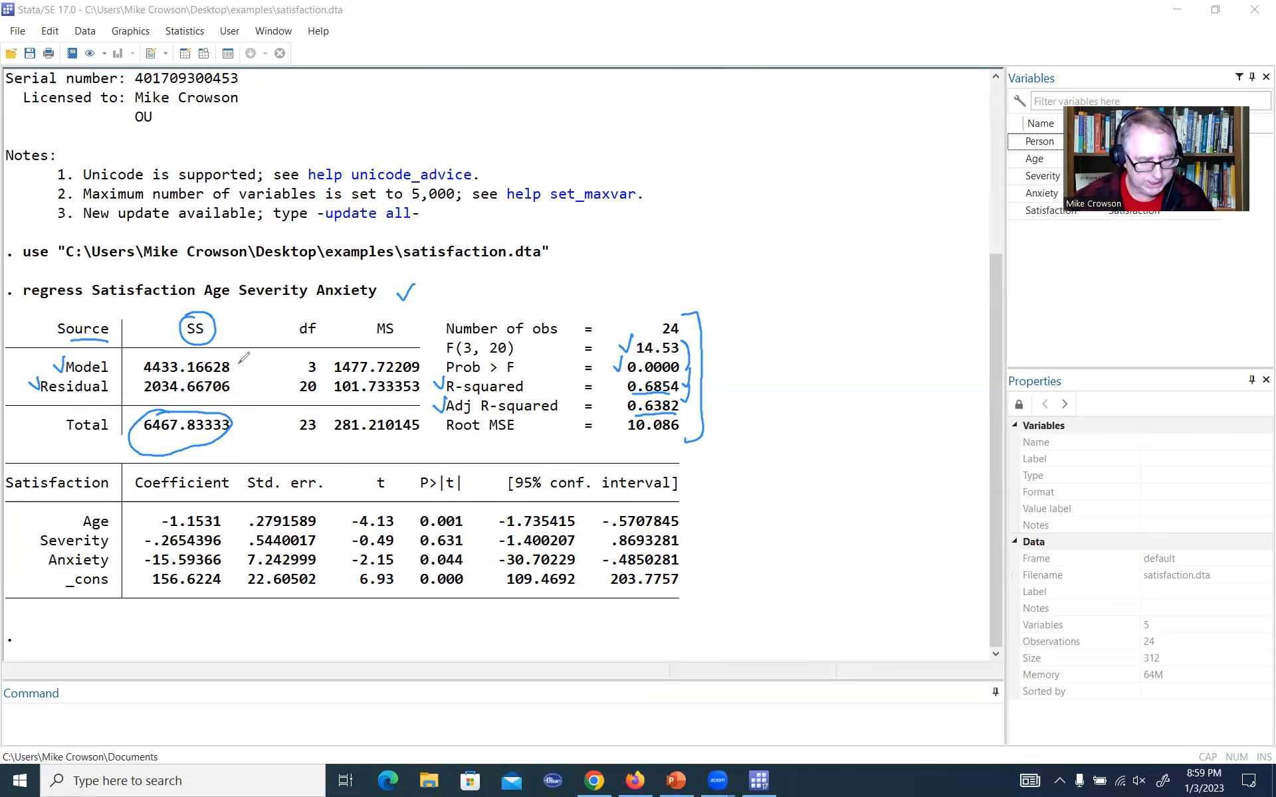
pyautogui.moveTo(244, 350); pyautogui.dragTo(235, 369)
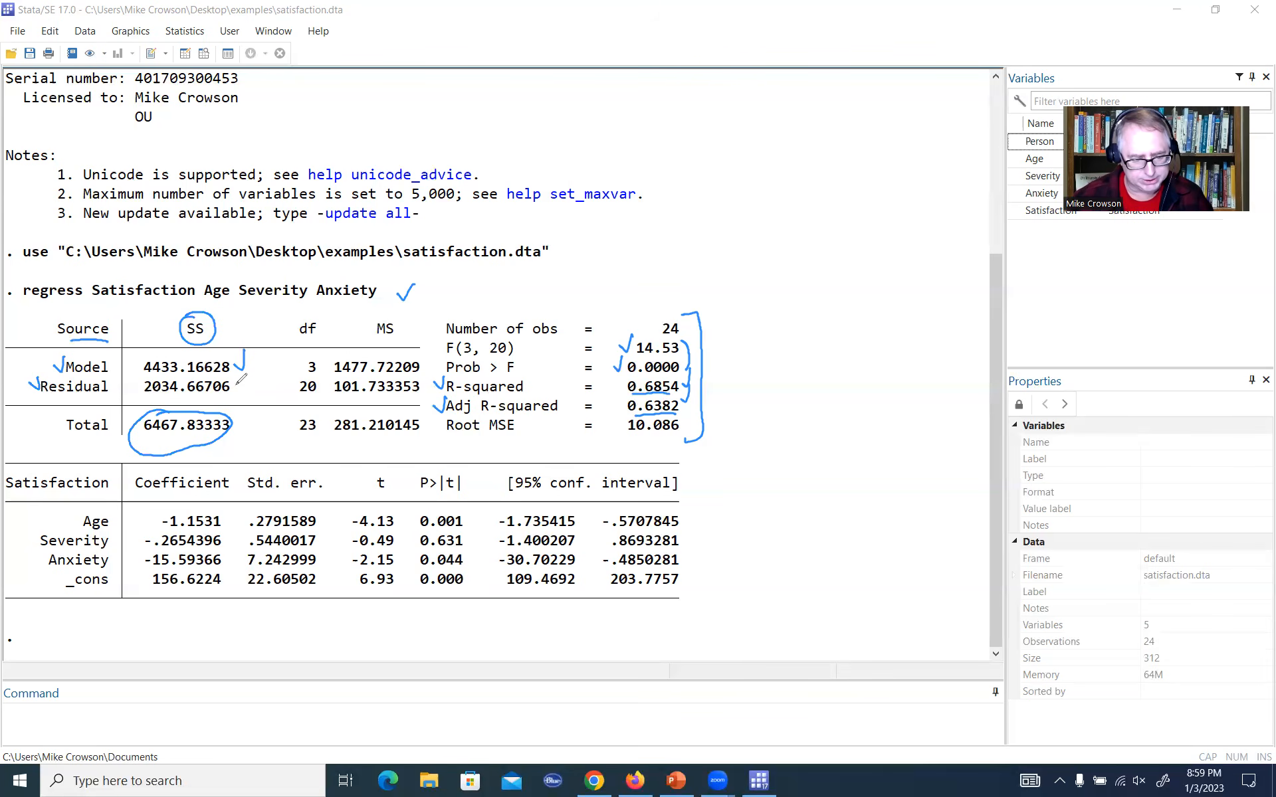
pyautogui.moveTo(237, 384); pyautogui.dragTo(249, 380)
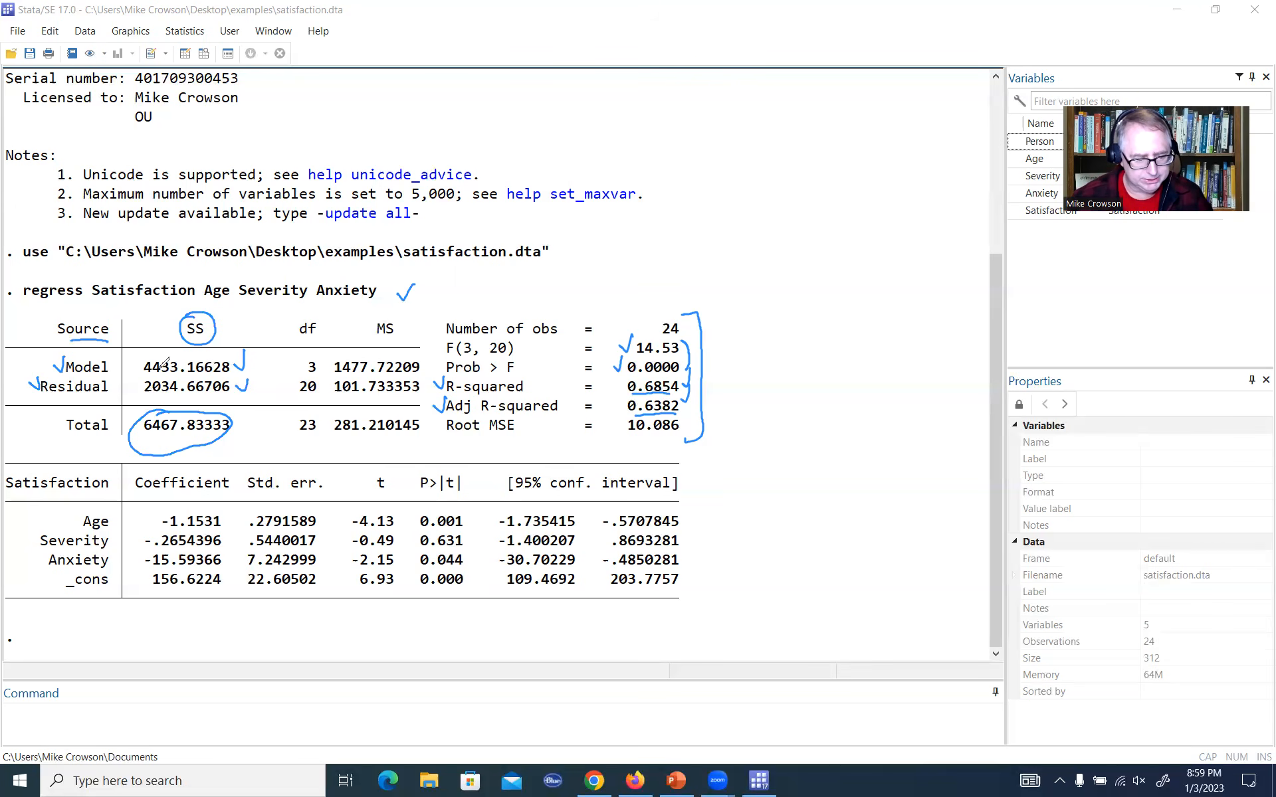
pyautogui.moveTo(240, 417); pyautogui.dragTo(250, 411)
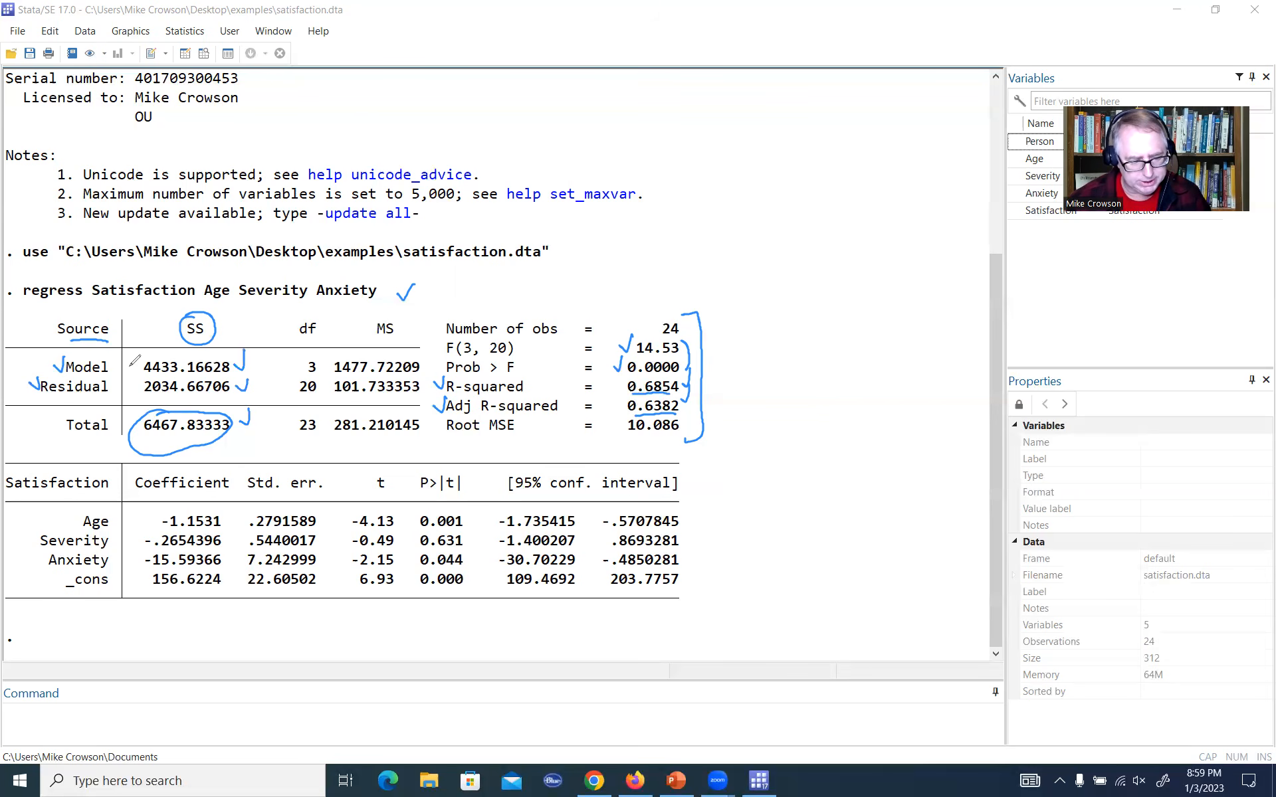
pyautogui.moveTo(132, 363); pyautogui.dragTo(141, 354)
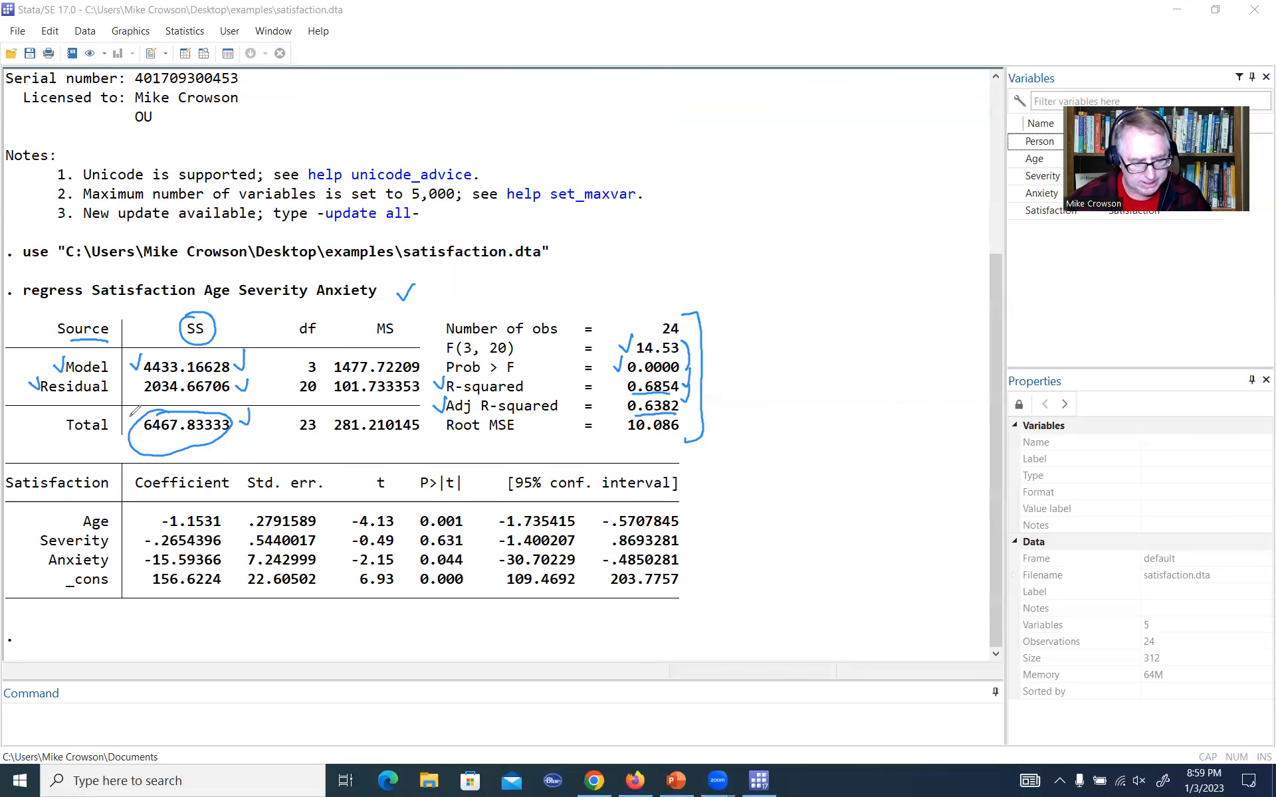
pyautogui.moveTo(138, 398); pyautogui.dragTo(134, 411)
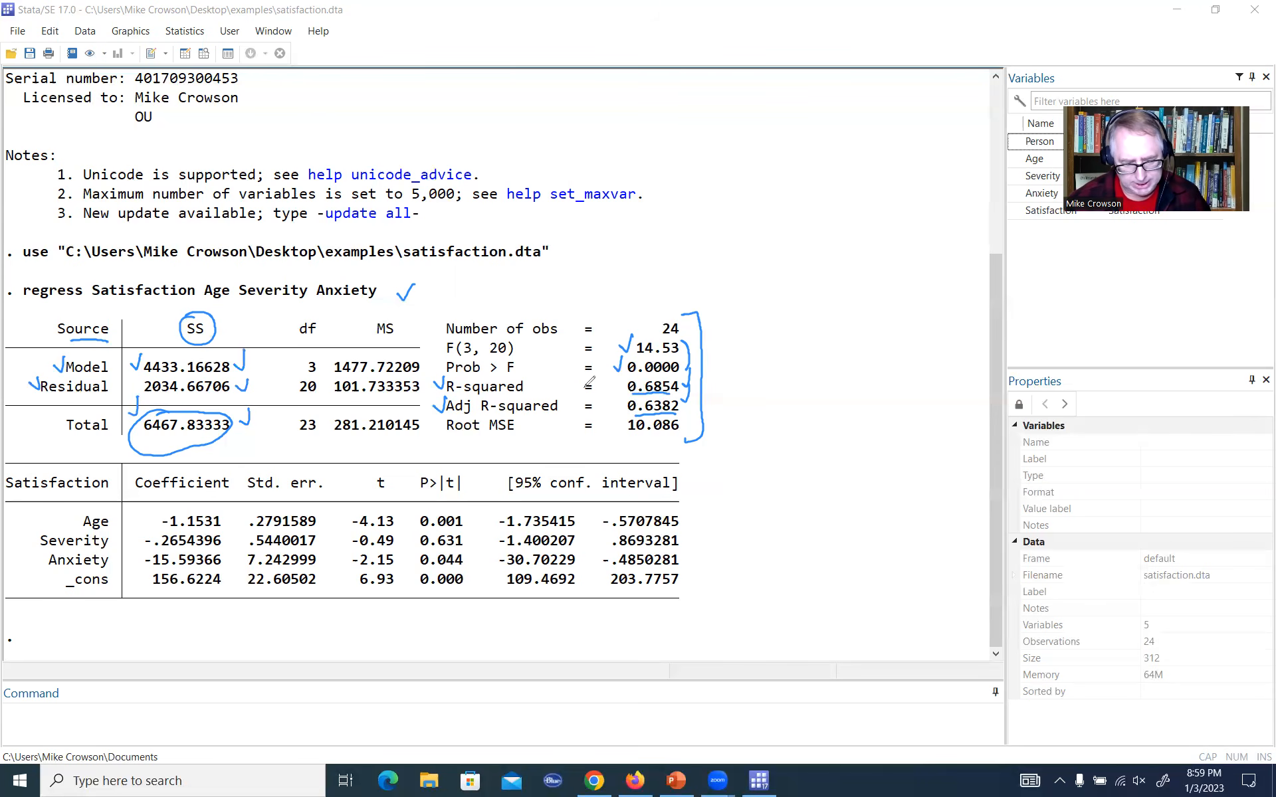
pyautogui.moveTo(606, 391)
pyautogui.mouseDown()
pyautogui.moveTo(624, 385)
pyautogui.moveTo(612, 394)
pyautogui.mouseUp()
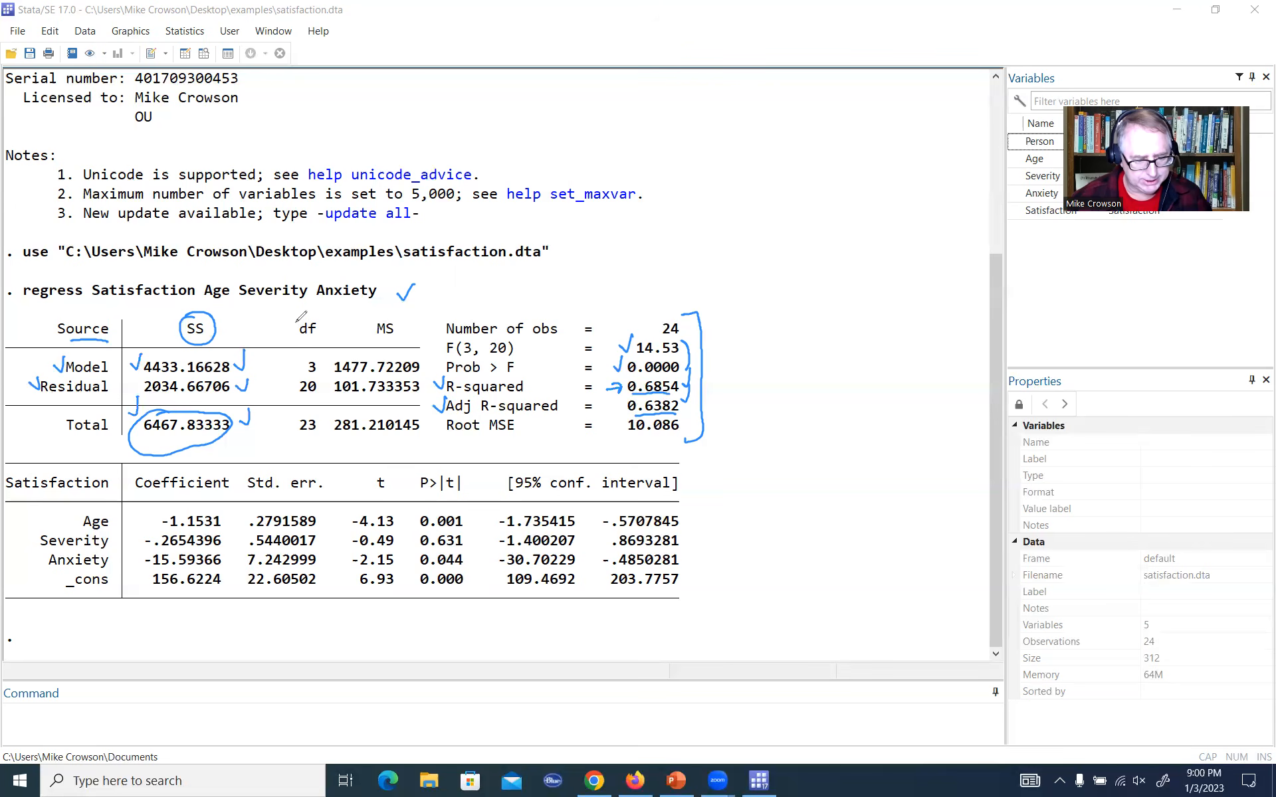
# Circle the df heading, tick the model and residual degrees of freedom, and underline the residual value
pyautogui.moveTo(300, 318)
pyautogui.mouseDown()
pyautogui.moveTo(304, 339)
pyautogui.moveTo(293, 312)
pyautogui.mouseUp()
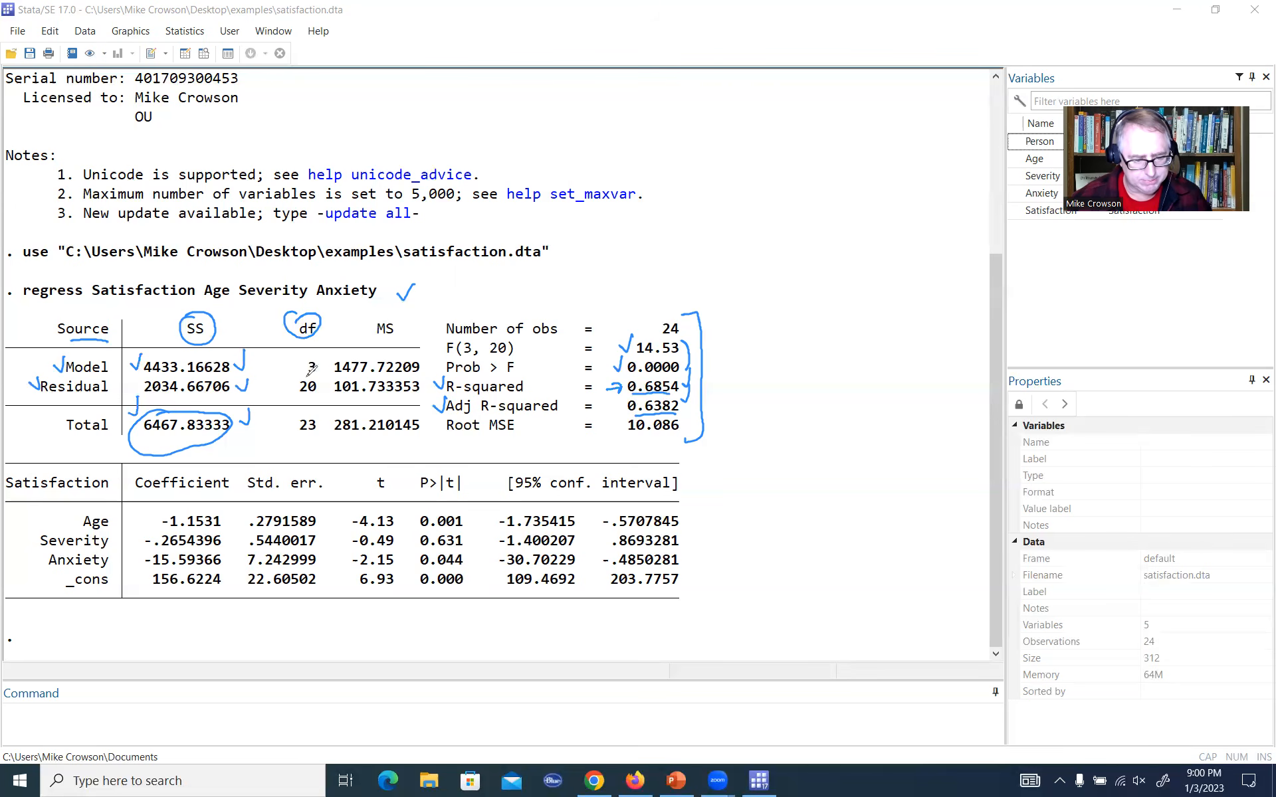
pyautogui.moveTo(294, 363); pyautogui.dragTo(303, 353)
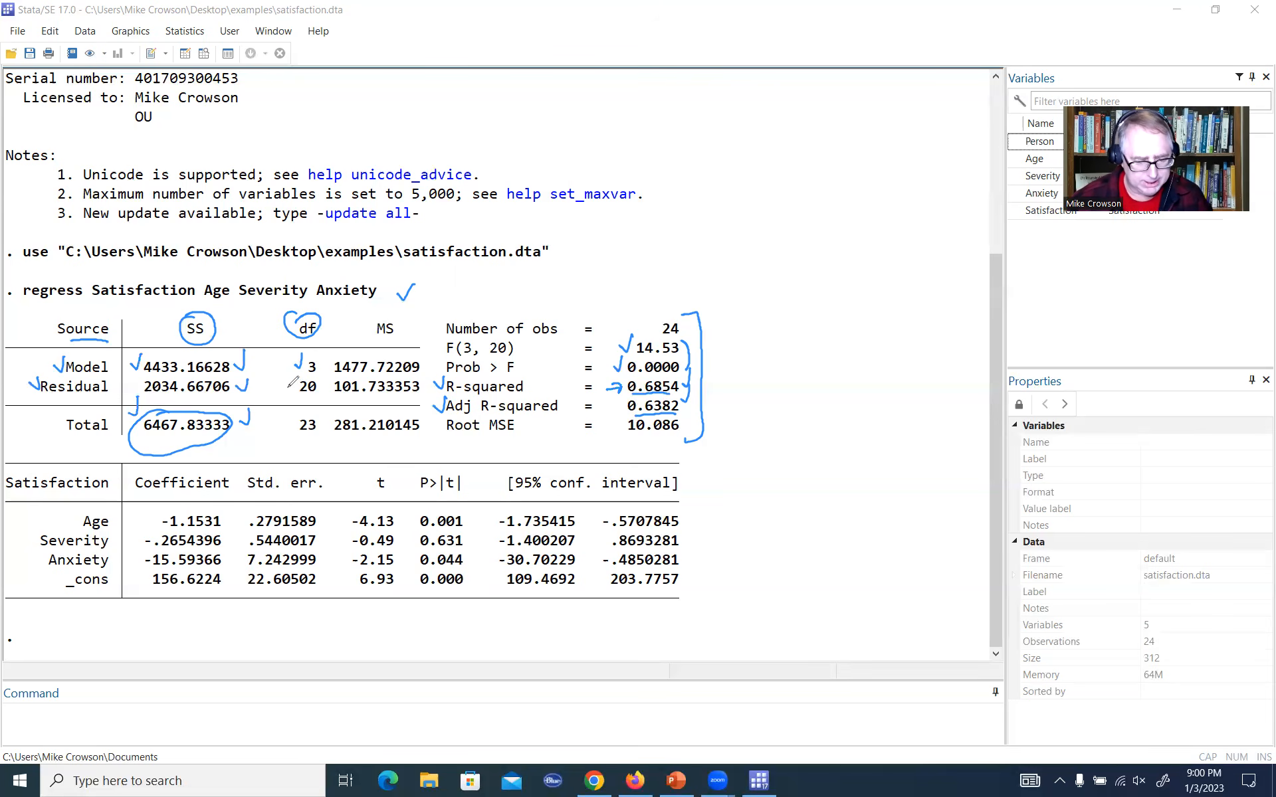
pyautogui.moveTo(286, 384); pyautogui.dragTo(293, 377)
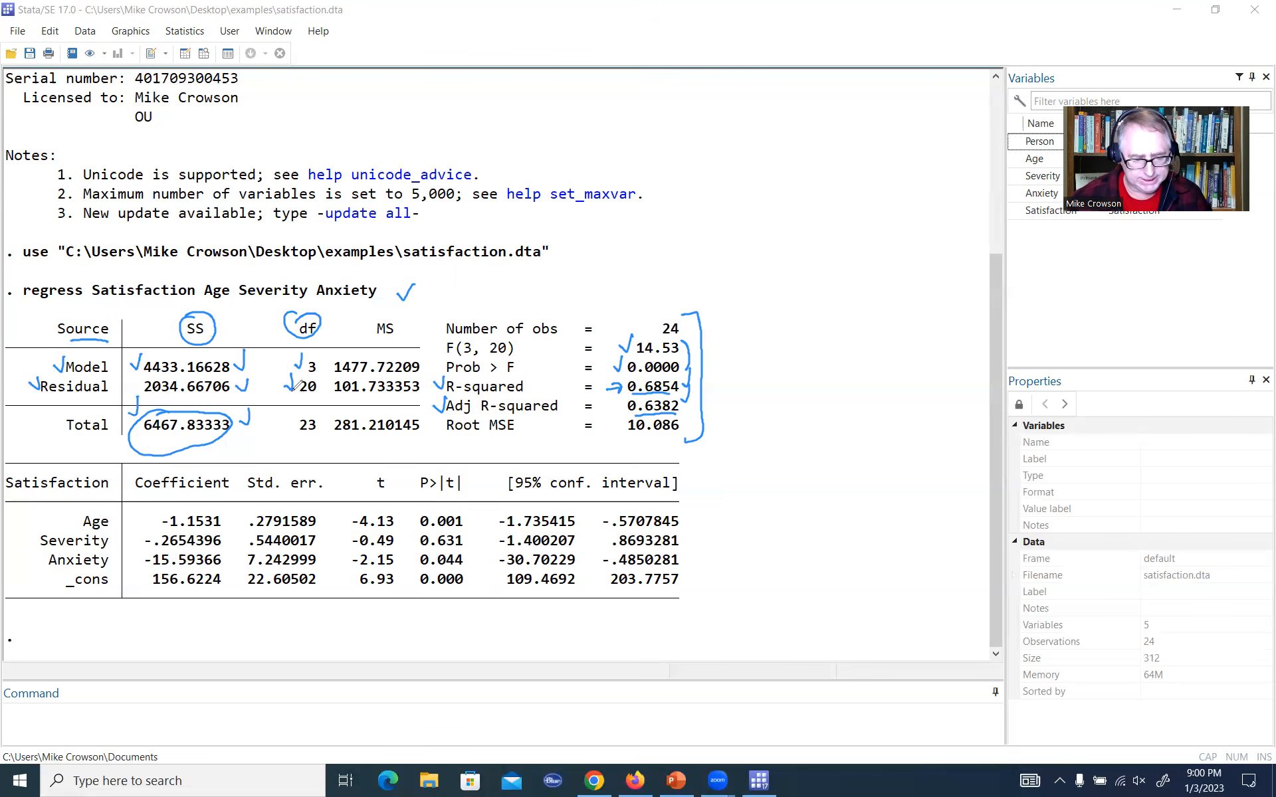
pyautogui.moveTo(300, 397); pyautogui.dragTo(315, 395)
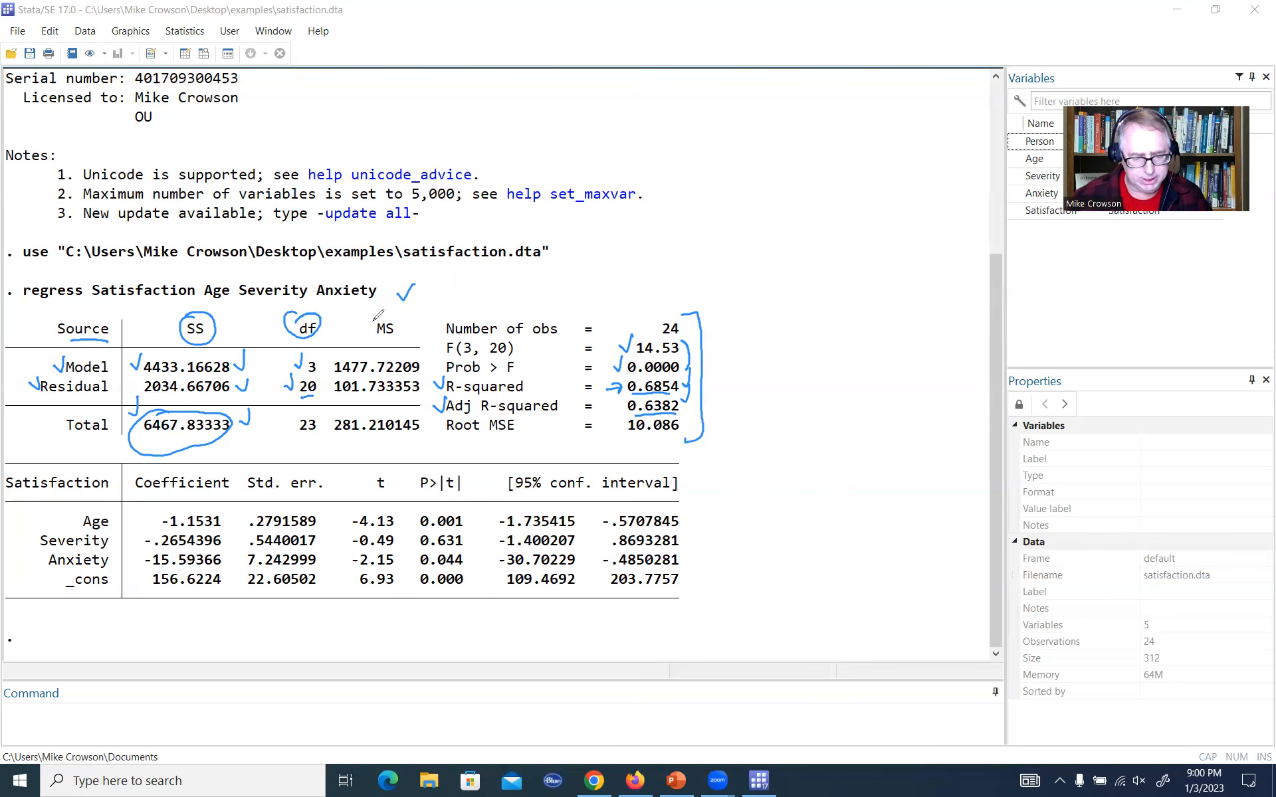
# Circle the MS heading, tick the model and residual mean squares, and handwrite MSreg / MSres = F, circling the F value
pyautogui.moveTo(391, 315); pyautogui.dragTo(396, 317)
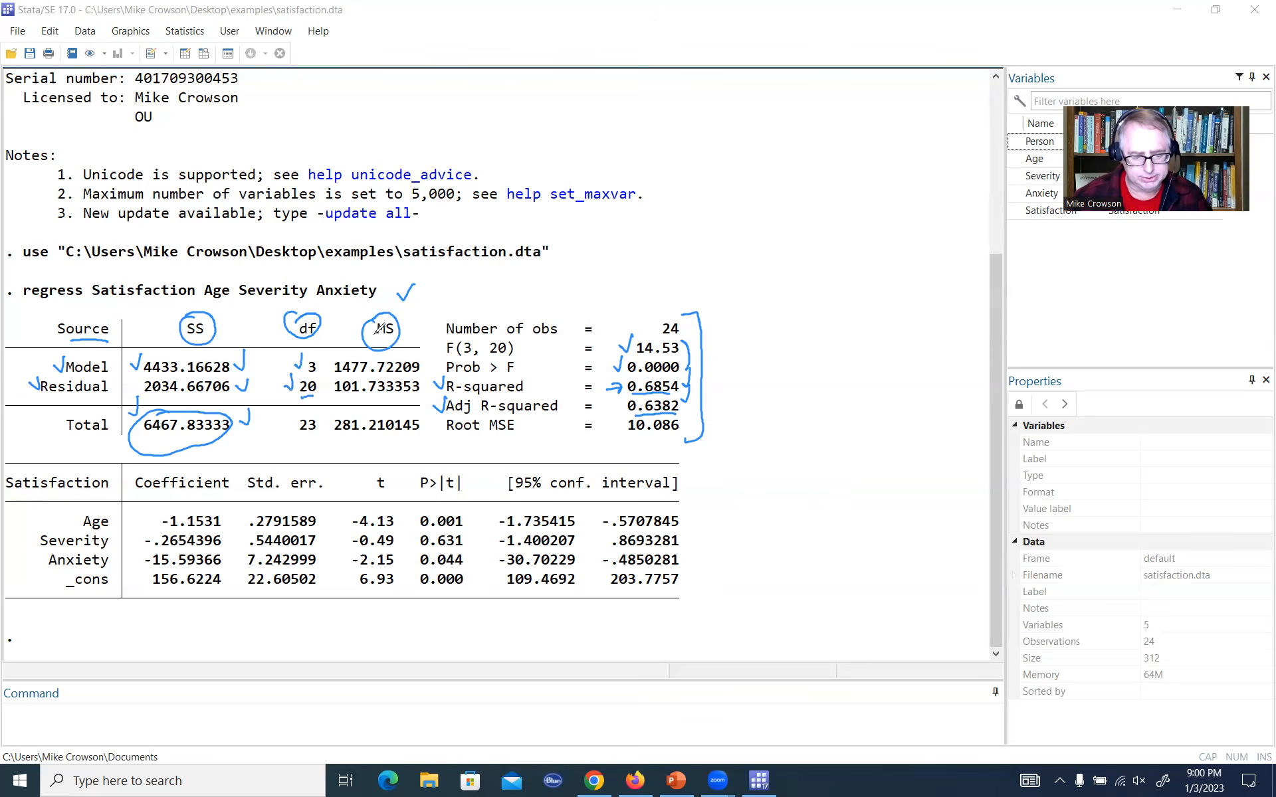
pyautogui.moveTo(401, 313); pyautogui.dragTo(413, 307)
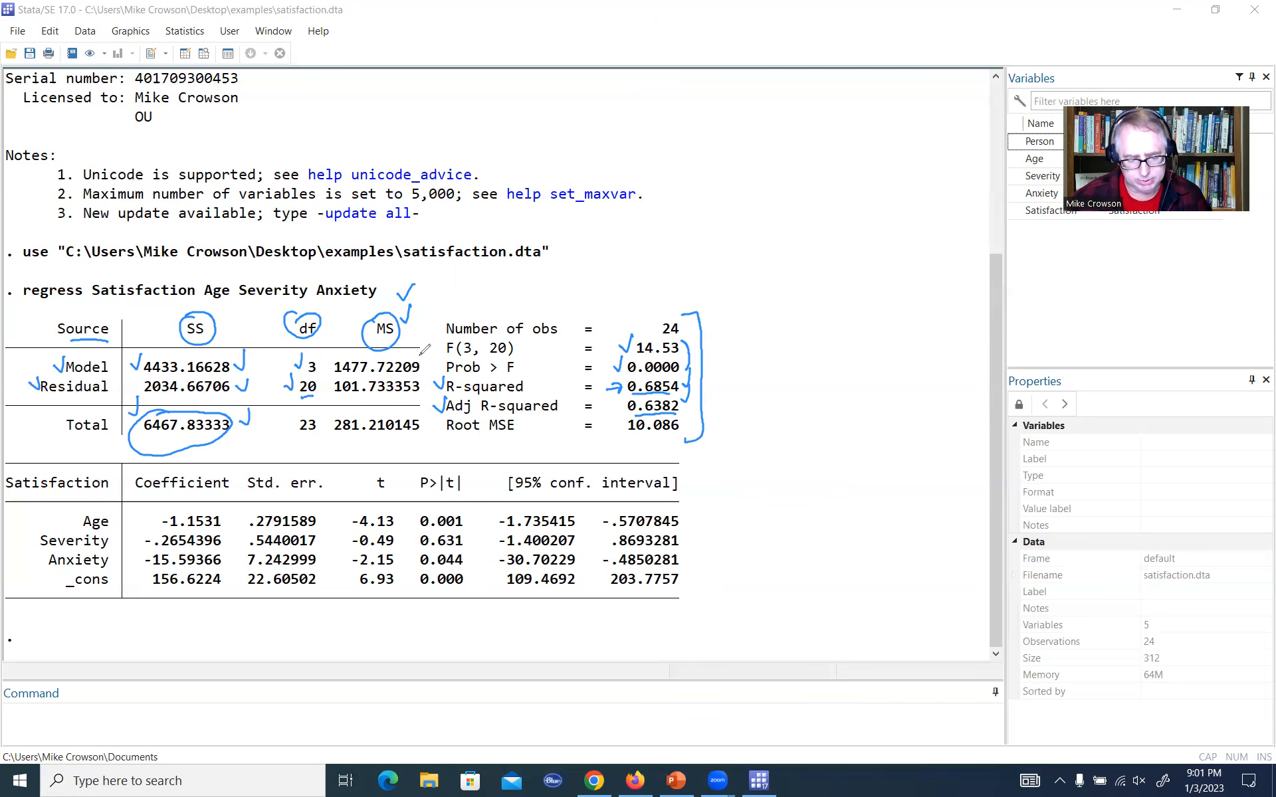
pyautogui.moveTo(428, 344); pyautogui.dragTo(422, 359)
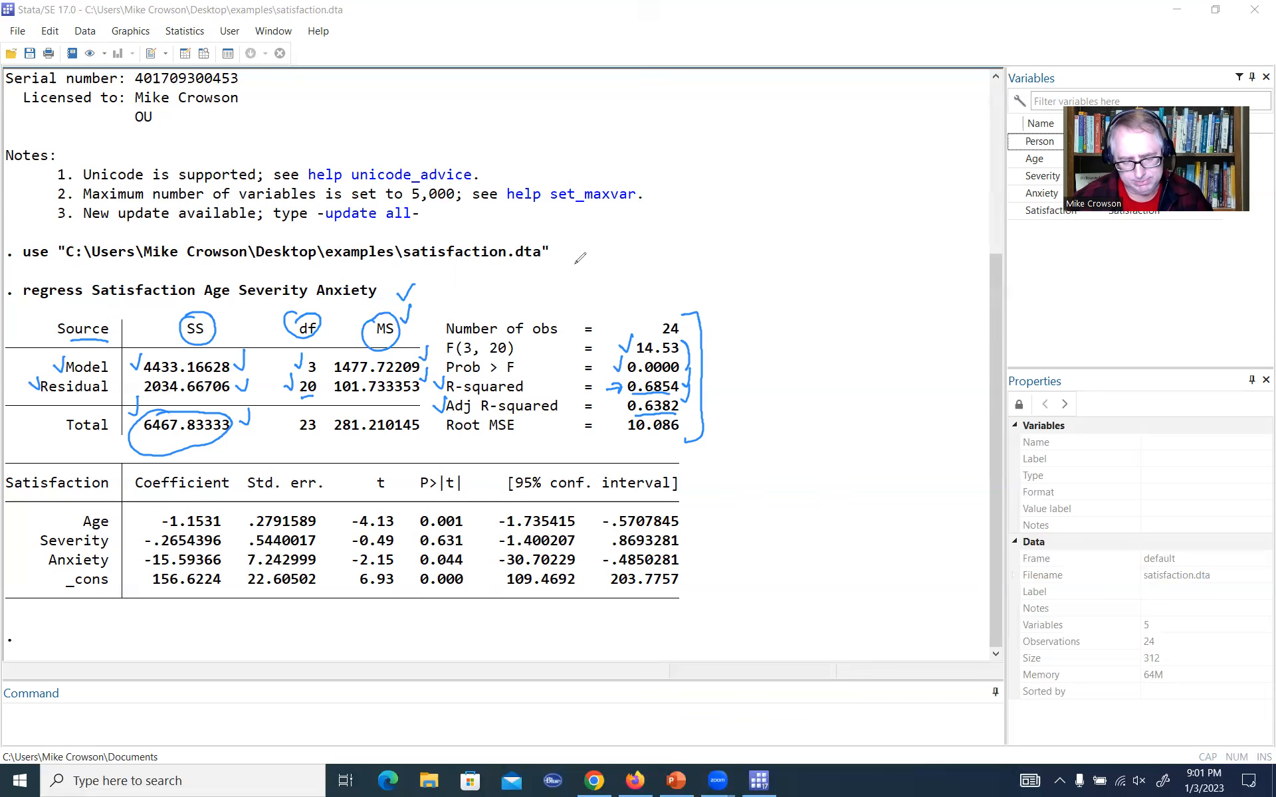
pyautogui.moveTo(584, 265)
pyautogui.mouseDown()
pyautogui.moveTo(636, 253)
pyautogui.moveTo(624, 285)
pyautogui.moveTo(643, 278)
pyautogui.moveTo(637, 294)
pyautogui.moveTo(665, 277)
pyautogui.moveTo(661, 293)
pyautogui.moveTo(666, 250)
pyautogui.moveTo(677, 248)
pyautogui.mouseUp()
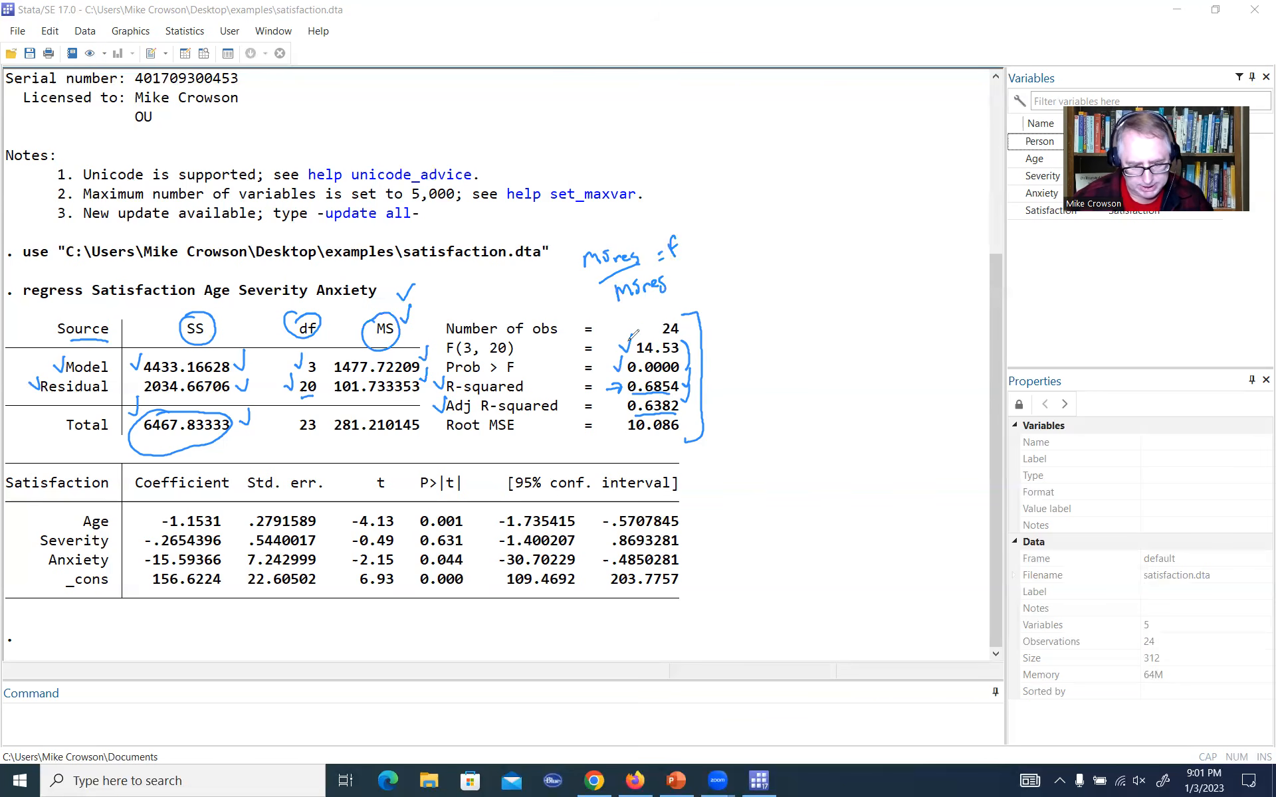
pyautogui.moveTo(639, 335)
pyautogui.mouseDown()
pyautogui.moveTo(679, 336)
pyautogui.moveTo(628, 360)
pyautogui.moveTo(643, 335)
pyautogui.mouseUp()
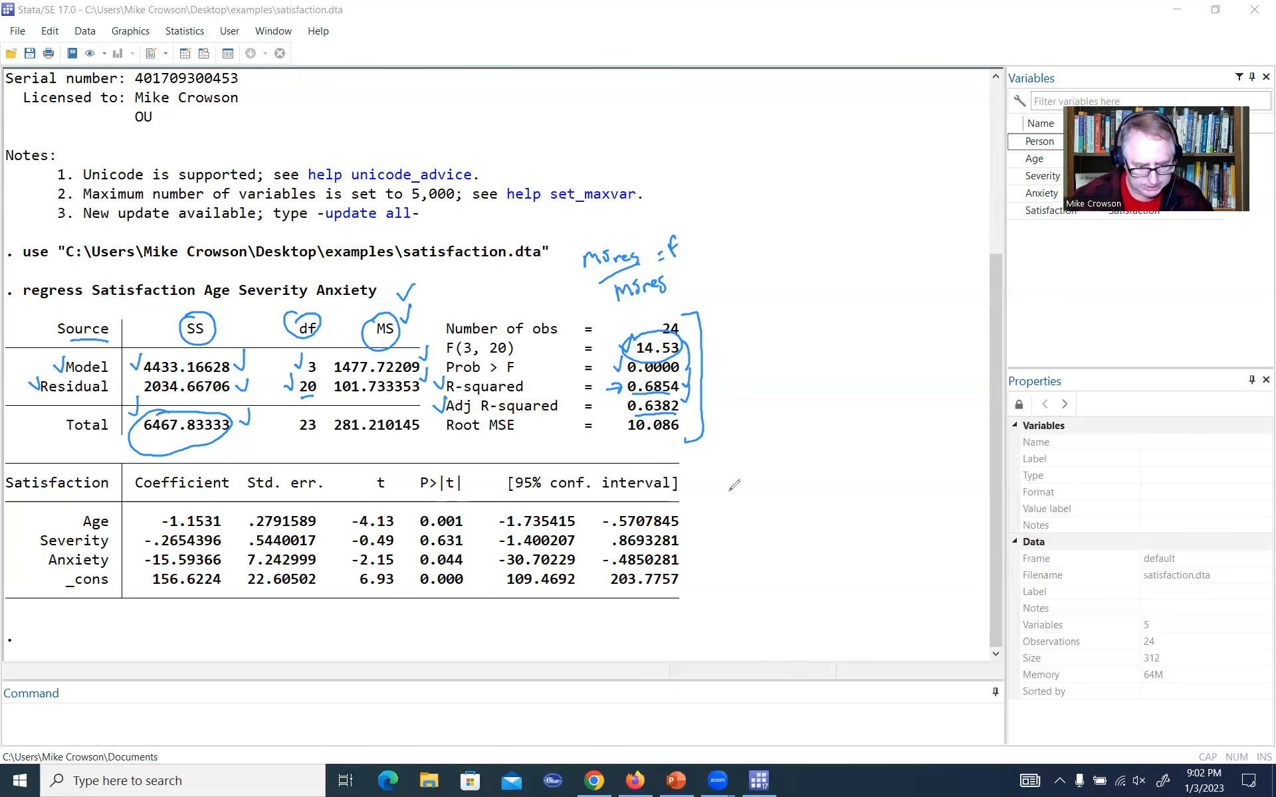
# Draw a bracket beside the coefficients table and underline its Coefficient and Std. err. headings
pyautogui.moveTo(694, 462)
pyautogui.mouseDown()
pyautogui.moveTo(714, 485)
pyautogui.moveTo(710, 593)
pyautogui.mouseUp()
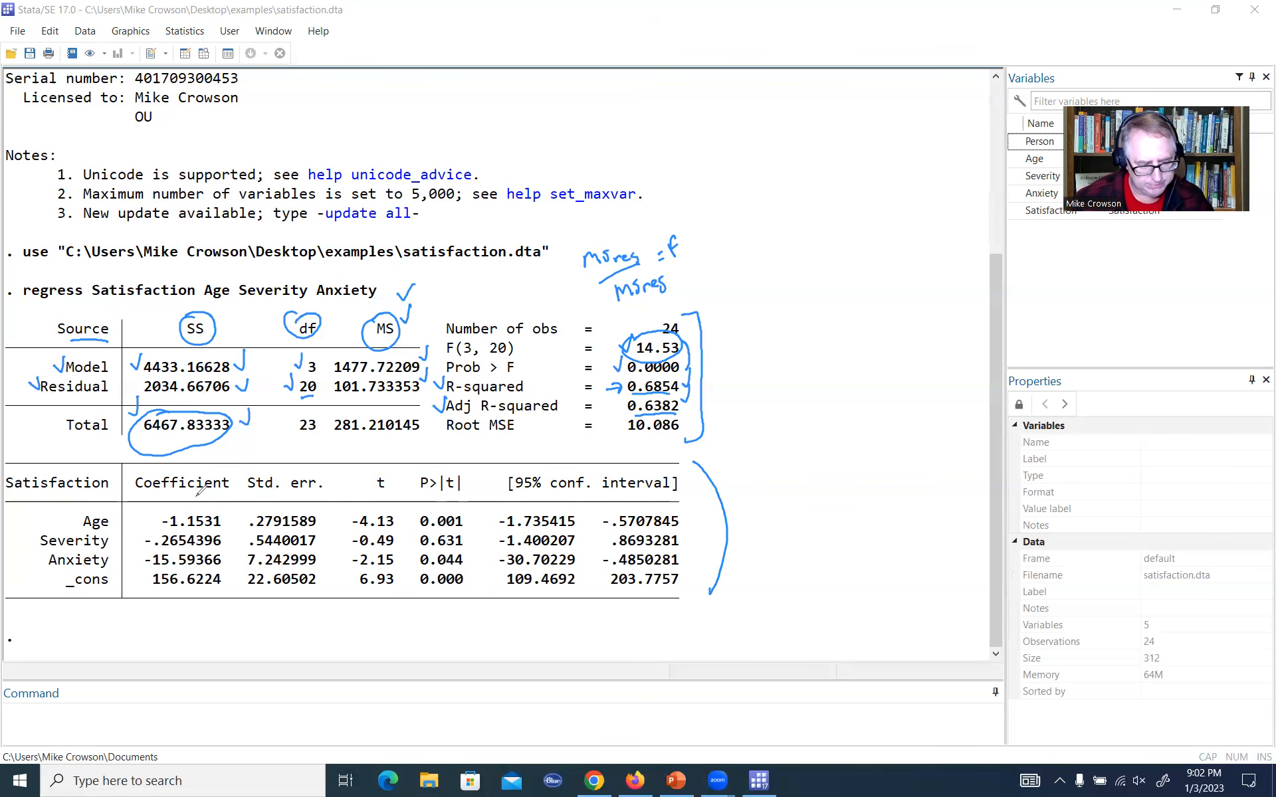
pyautogui.moveTo(166, 494); pyautogui.dragTo(214, 495)
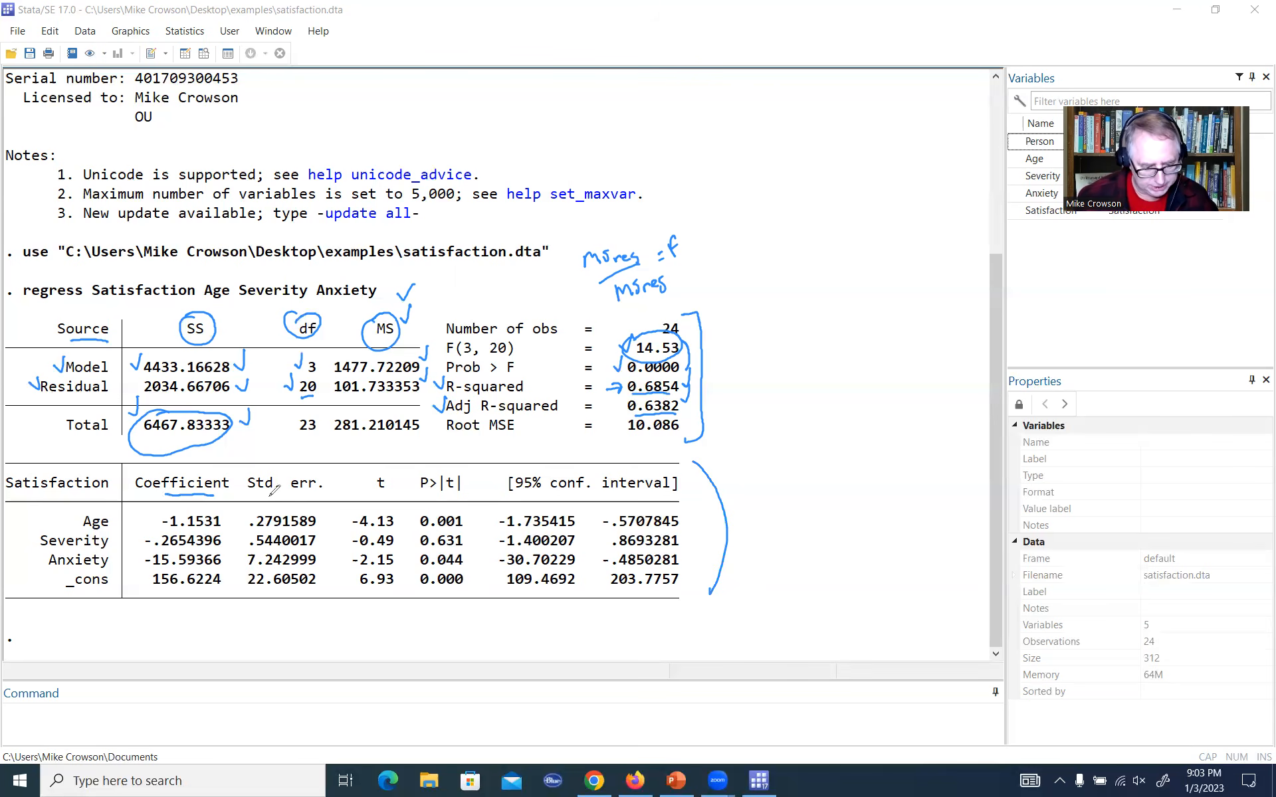
pyautogui.moveTo(255, 491); pyautogui.dragTo(302, 492)
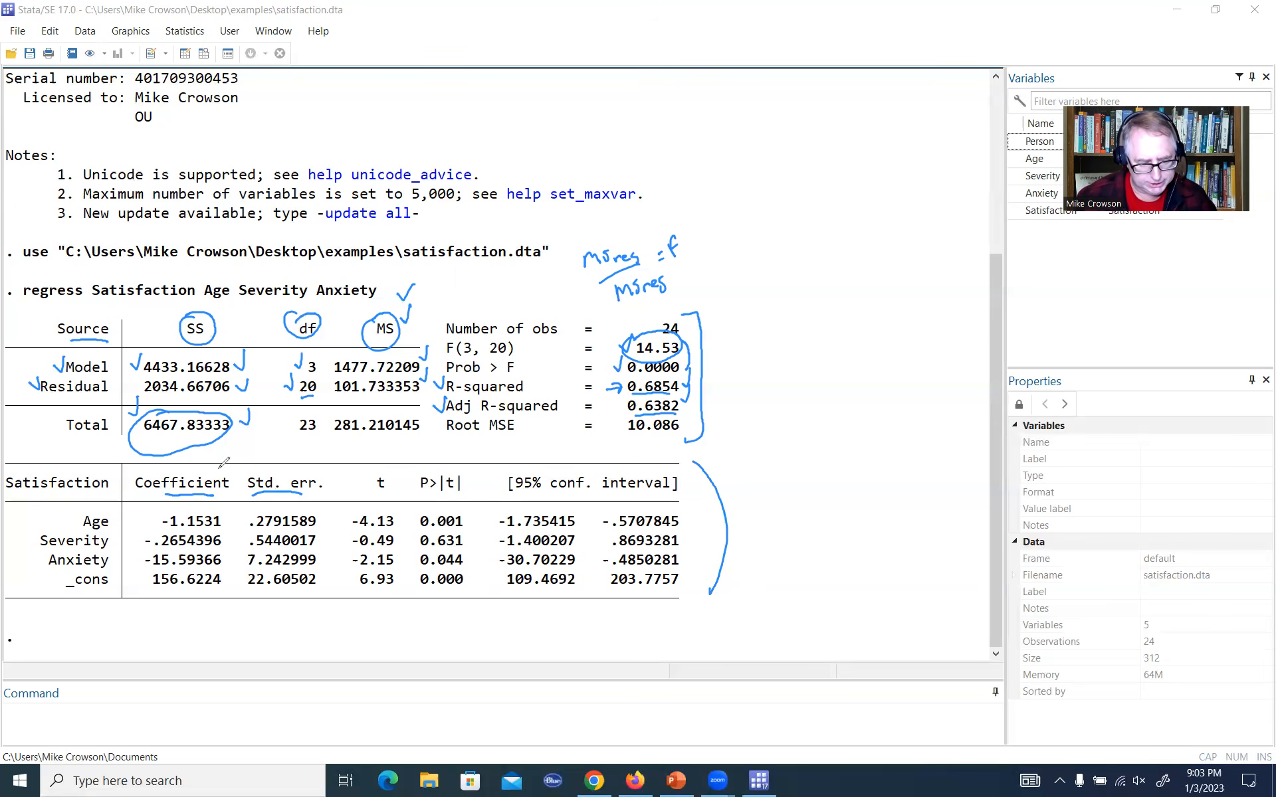
# Tick the Coefficient, Std. err., t and P>|t| headings of the coefficients table, and clear all drawings from the output
pyautogui.moveTo(231, 452); pyautogui.dragTo(222, 468)
pyautogui.moveTo(310, 451); pyautogui.dragTo(303, 464)
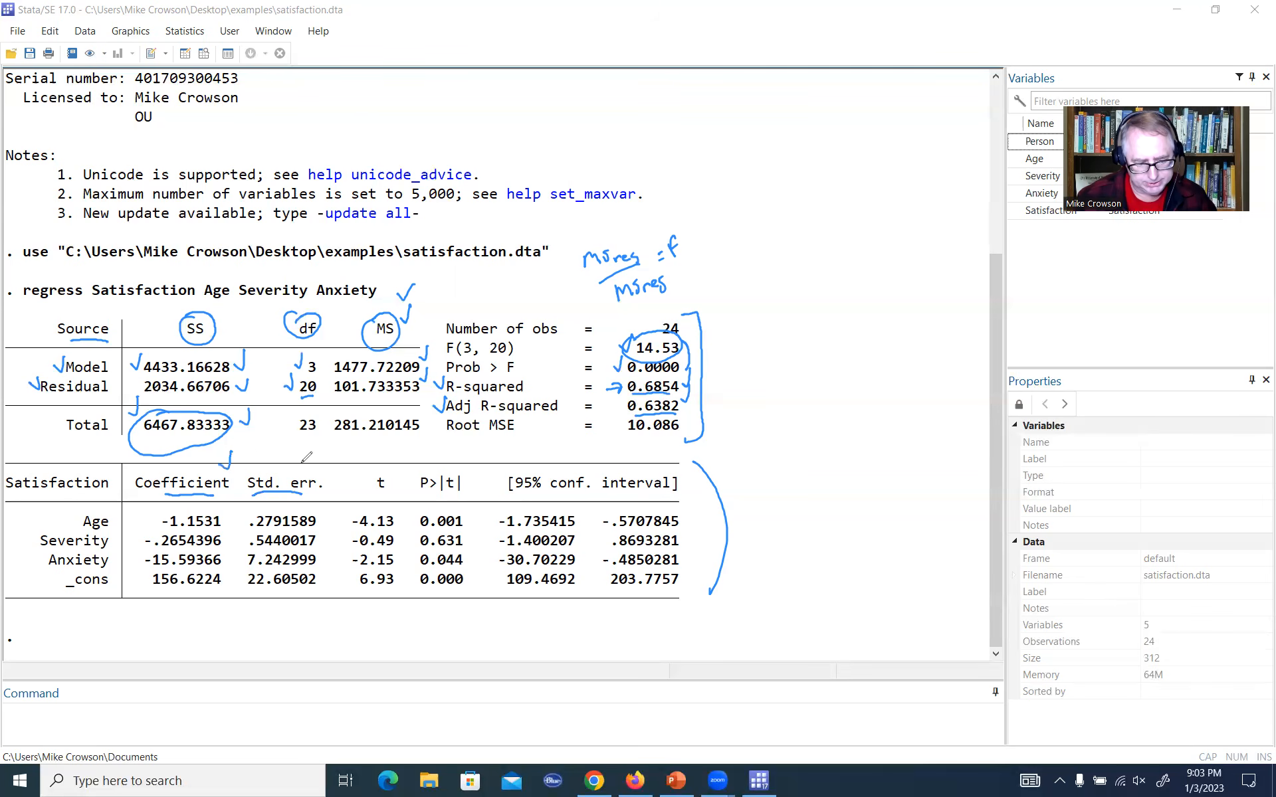
pyautogui.moveTo(377, 458); pyautogui.dragTo(389, 450)
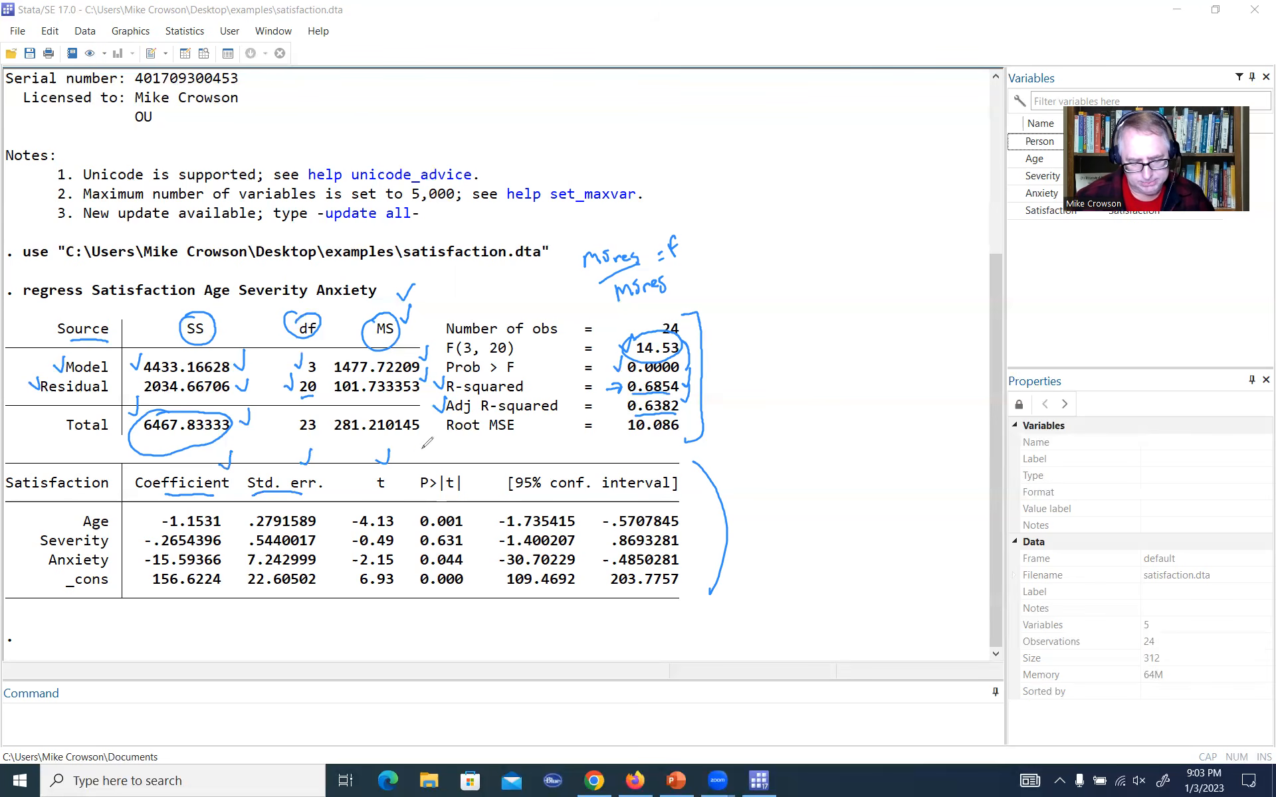
pyautogui.moveTo(433, 458); pyautogui.dragTo(450, 450)
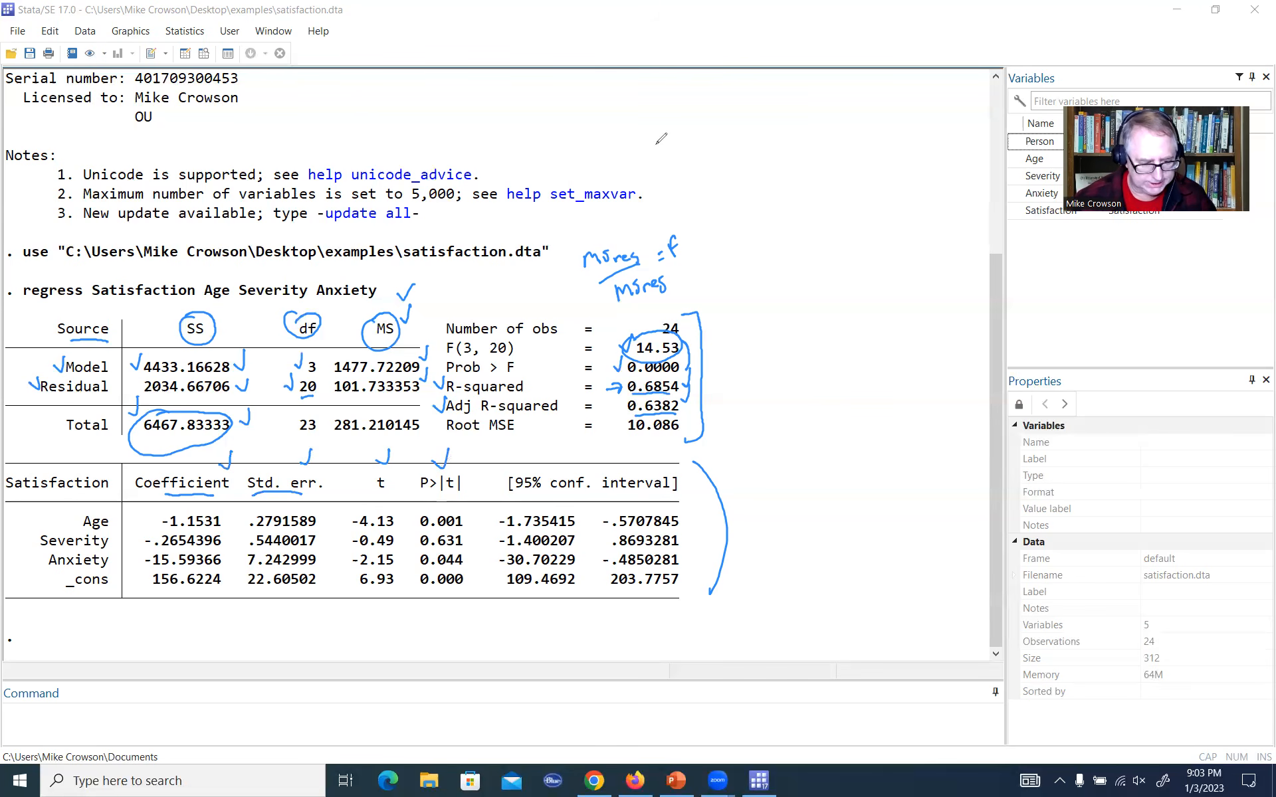
pyautogui.click(430, 162)
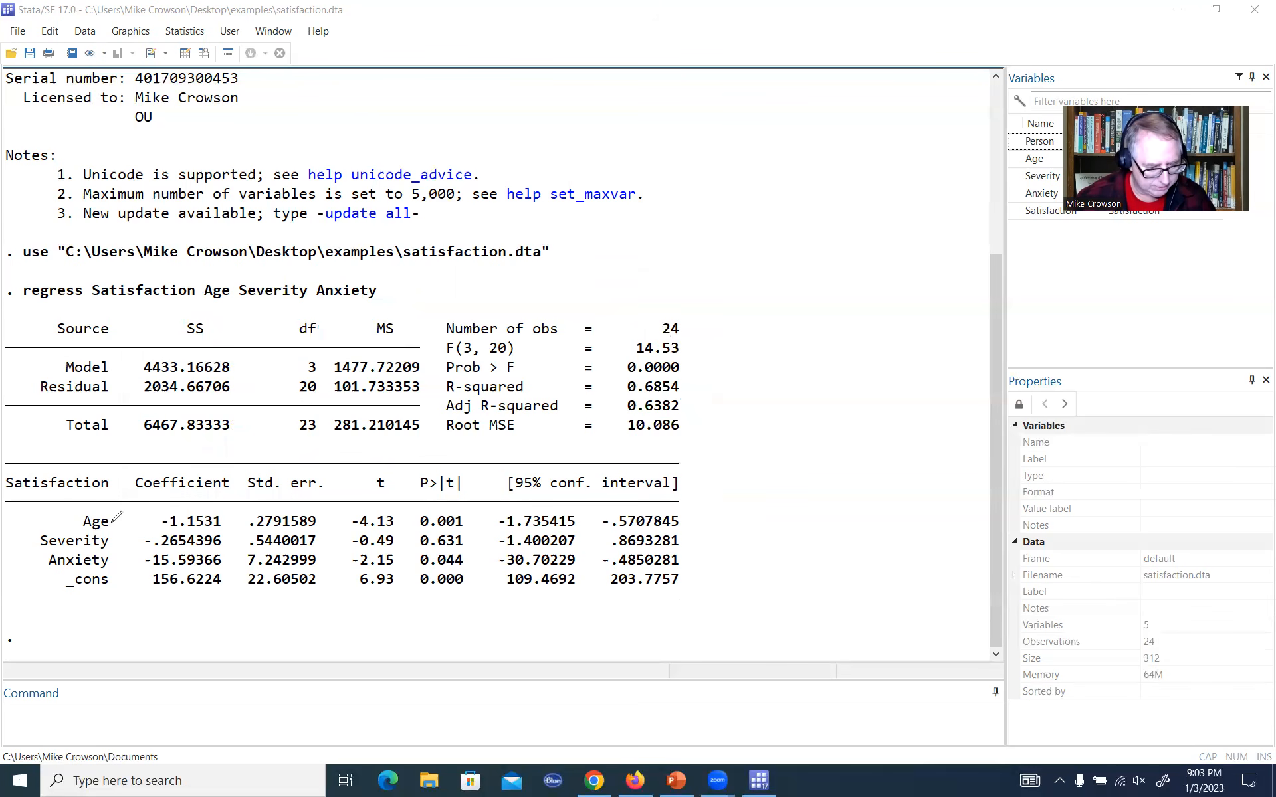
# Draw an arrow to the Age coefficient, circle its minus sign, and clear the drawings
pyautogui.moveTo(124, 521); pyautogui.dragTo(145, 521)
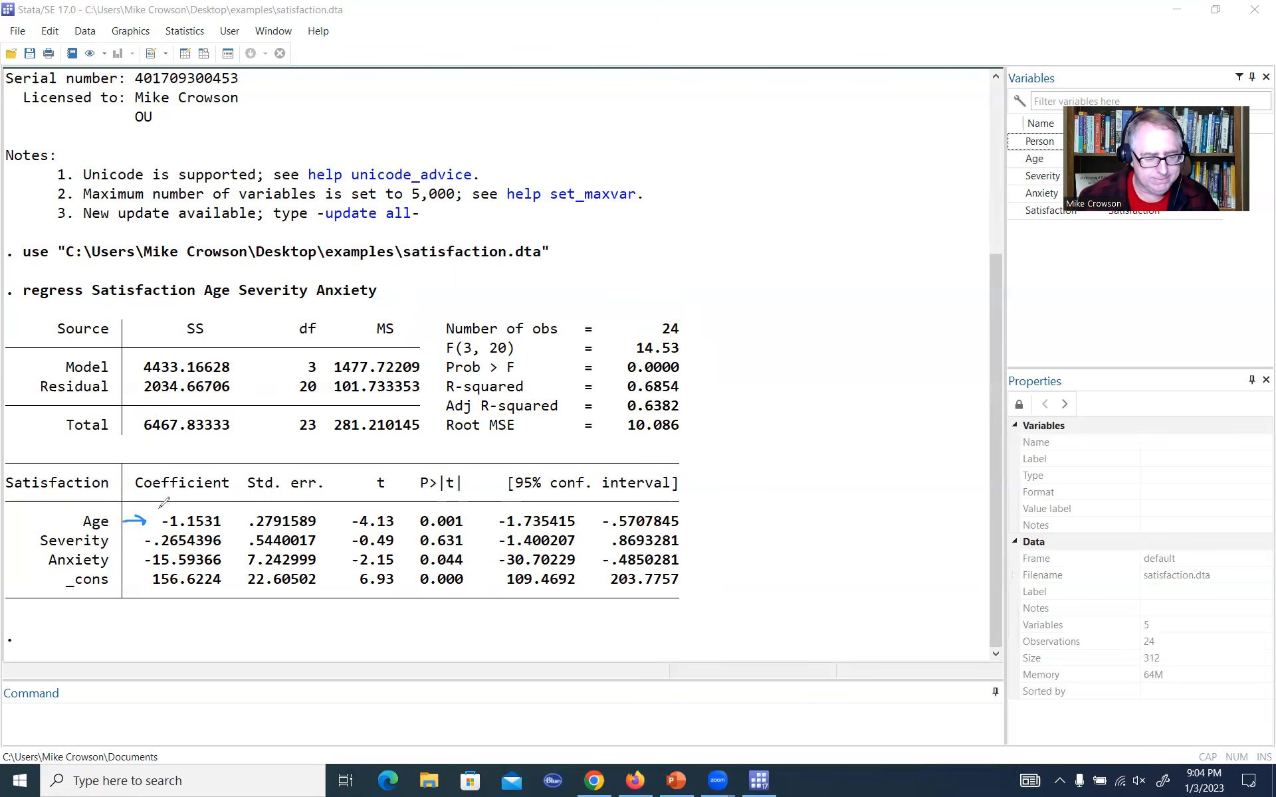
pyautogui.moveTo(183, 506); pyautogui.dragTo(166, 497)
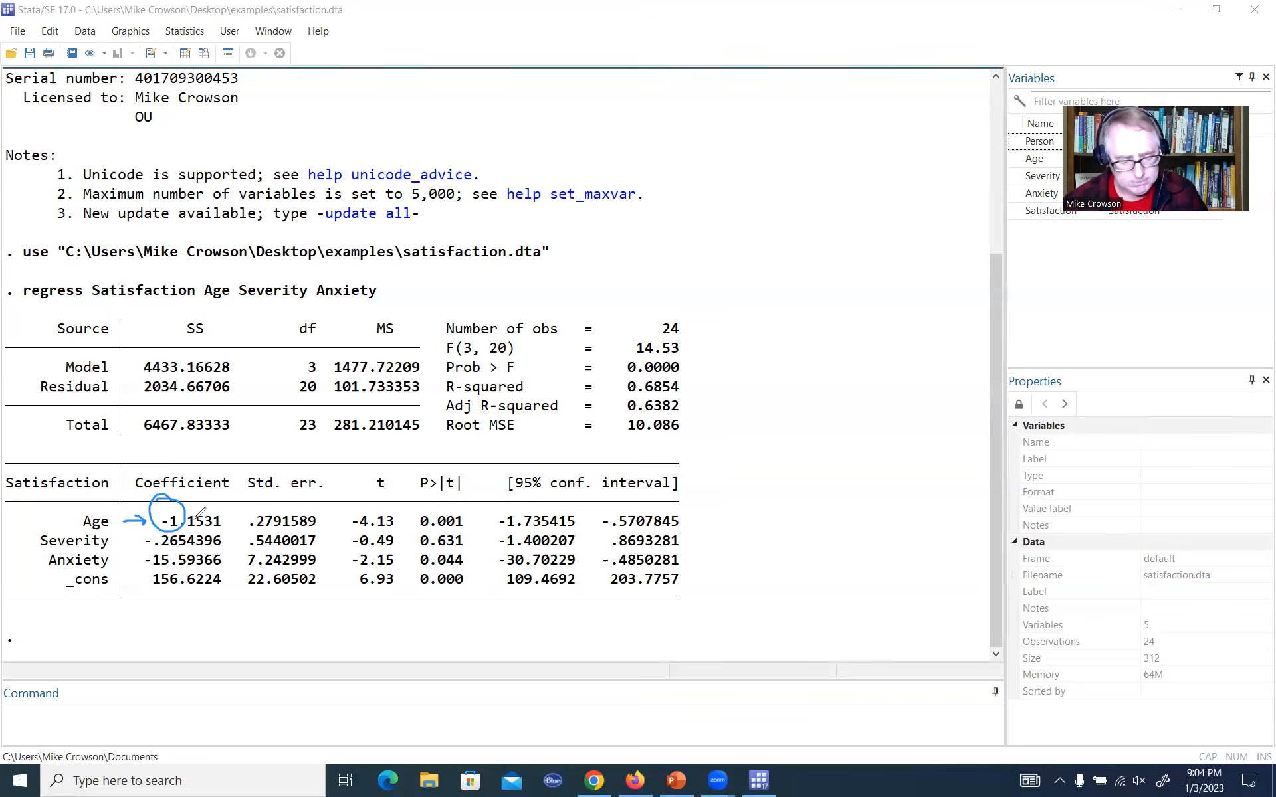
pyautogui.click(809, 141)
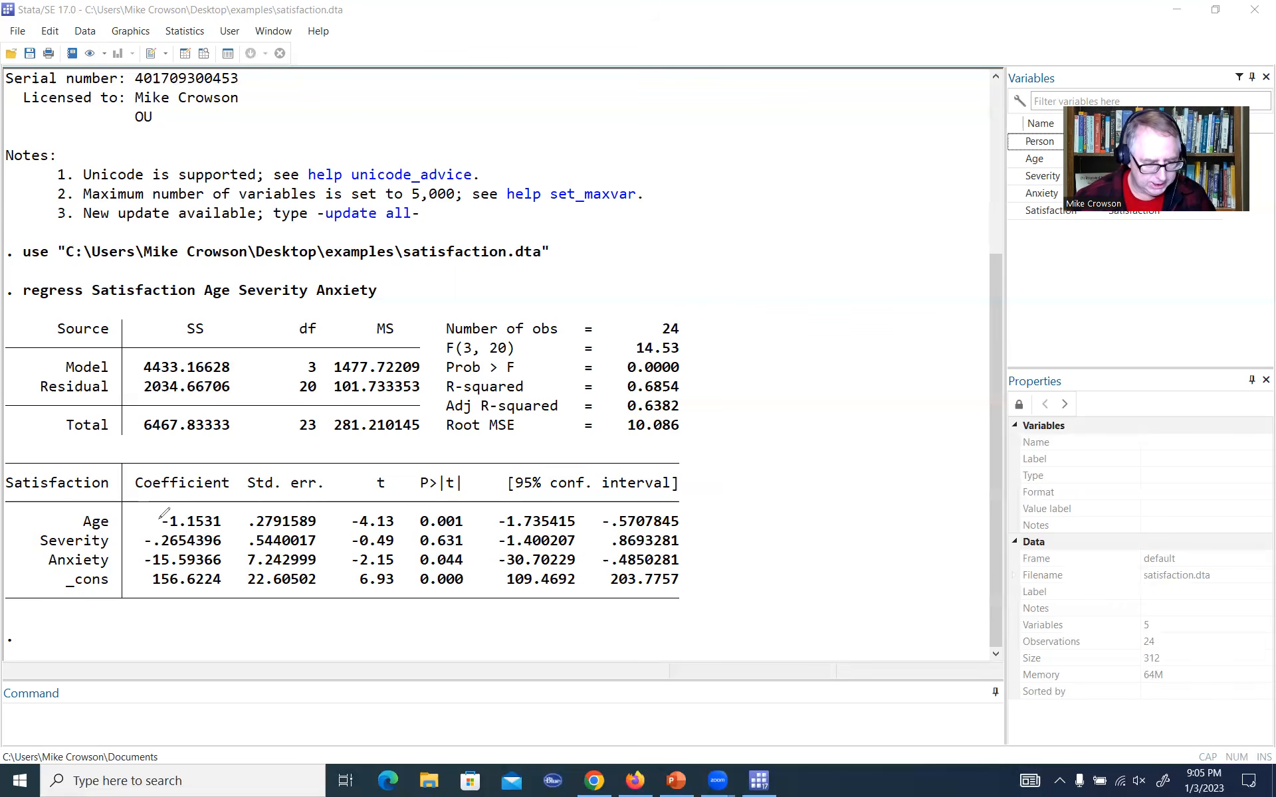
# Circle the coefficient and the p-value in the Age row, and clear the drawings
pyautogui.moveTo(164, 512)
pyautogui.mouseDown()
pyautogui.moveTo(203, 504)
pyautogui.moveTo(160, 535)
pyautogui.moveTo(181, 503)
pyautogui.mouseUp()
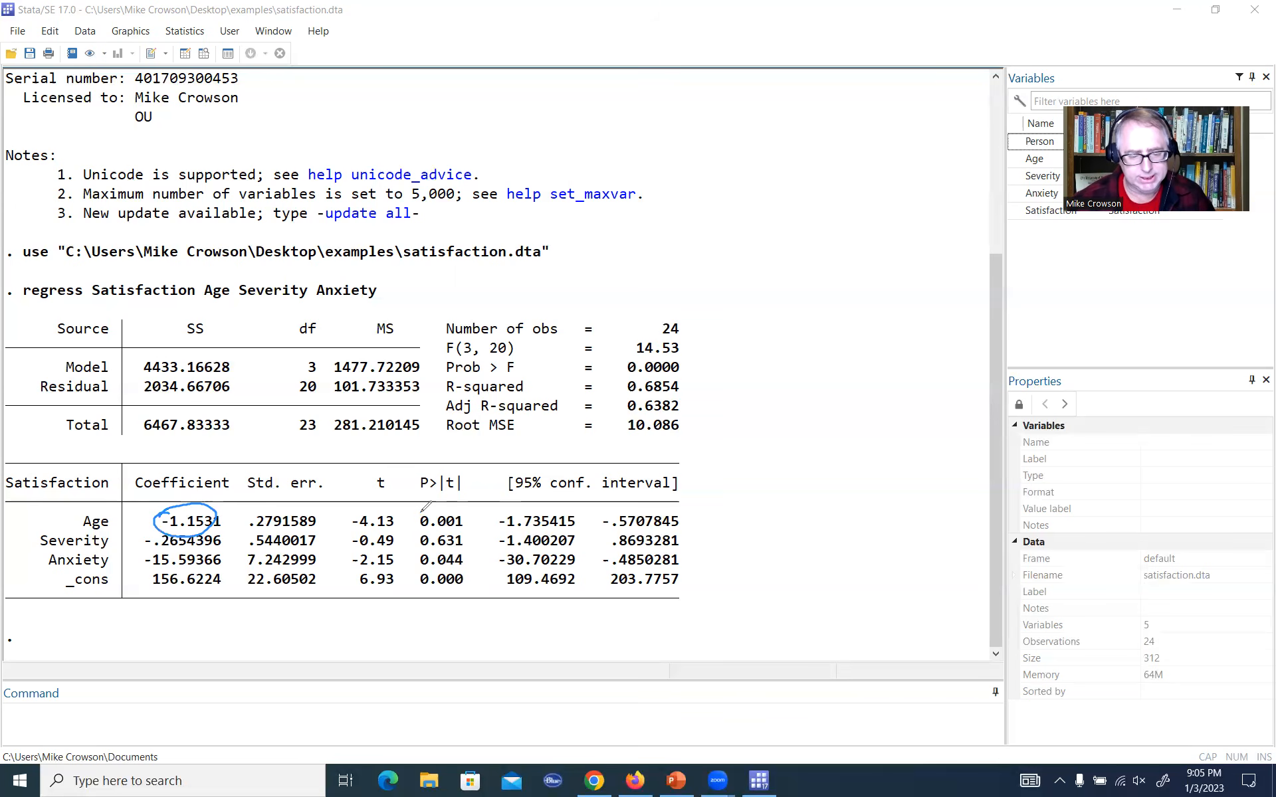
pyautogui.moveTo(423, 508)
pyautogui.mouseDown()
pyautogui.moveTo(463, 520)
pyautogui.moveTo(408, 515)
pyautogui.moveTo(429, 506)
pyautogui.mouseUp()
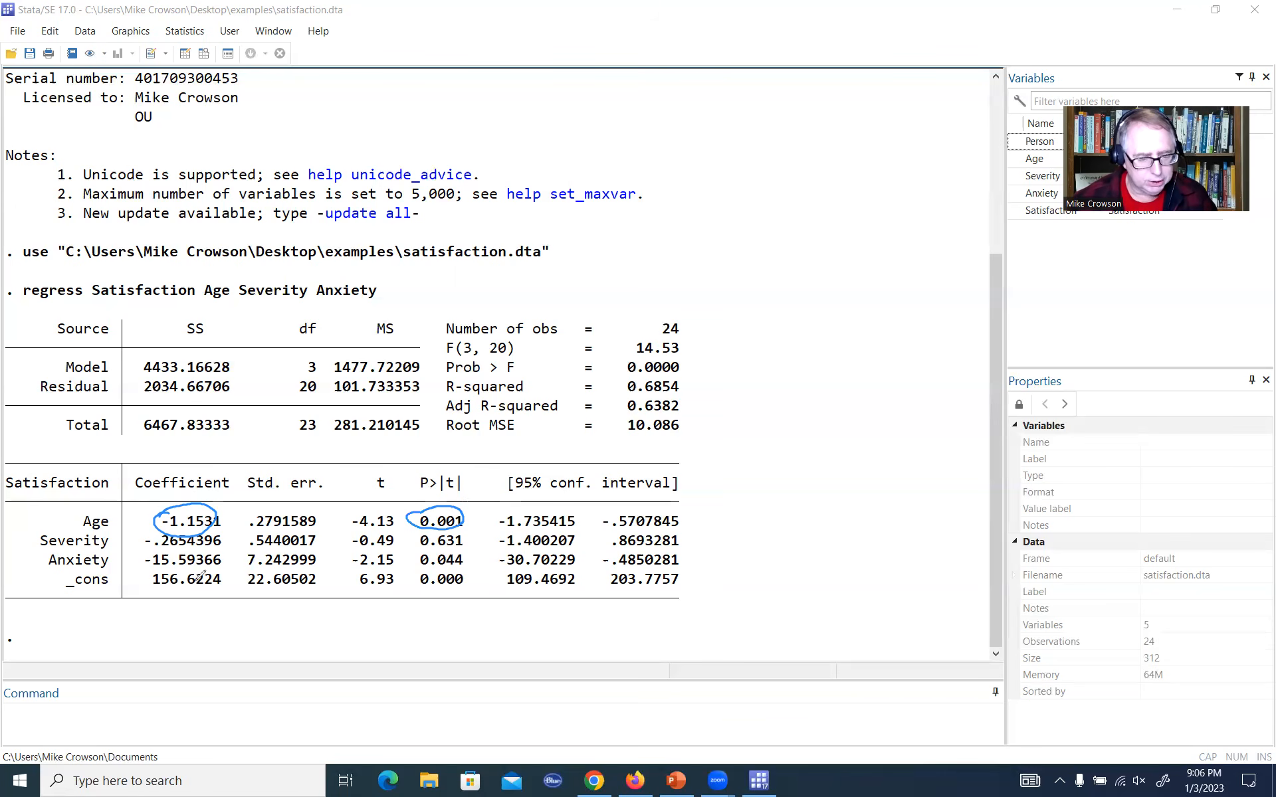
pyautogui.click(876, 160)
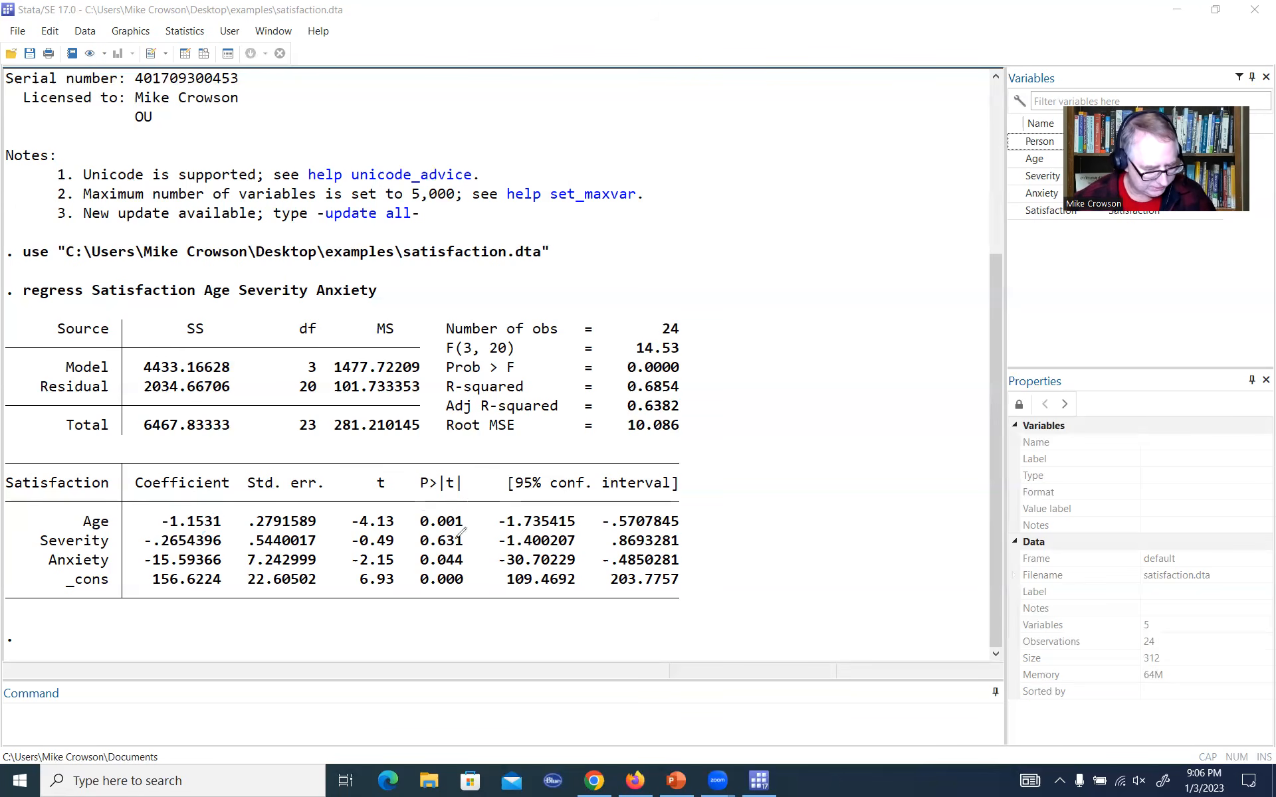
# Mark the Severity row, circle its coefficient and p-value, and clear the drawings
pyautogui.moveTo(114, 529)
pyautogui.mouseDown()
pyautogui.moveTo(173, 530)
pyautogui.moveTo(169, 555)
pyautogui.moveTo(149, 532)
pyautogui.mouseUp()
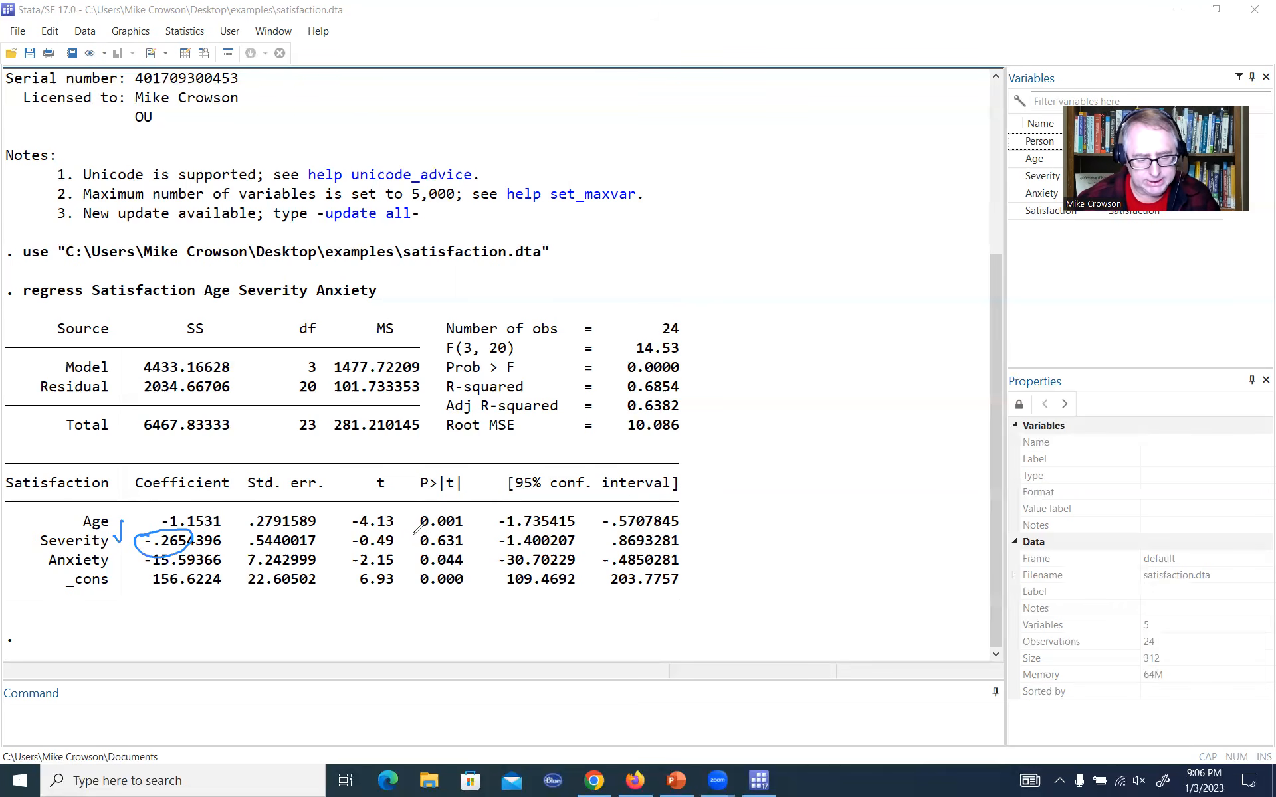
pyautogui.moveTo(418, 529)
pyautogui.mouseDown()
pyautogui.moveTo(474, 542)
pyautogui.moveTo(403, 544)
pyautogui.moveTo(414, 532)
pyautogui.mouseUp()
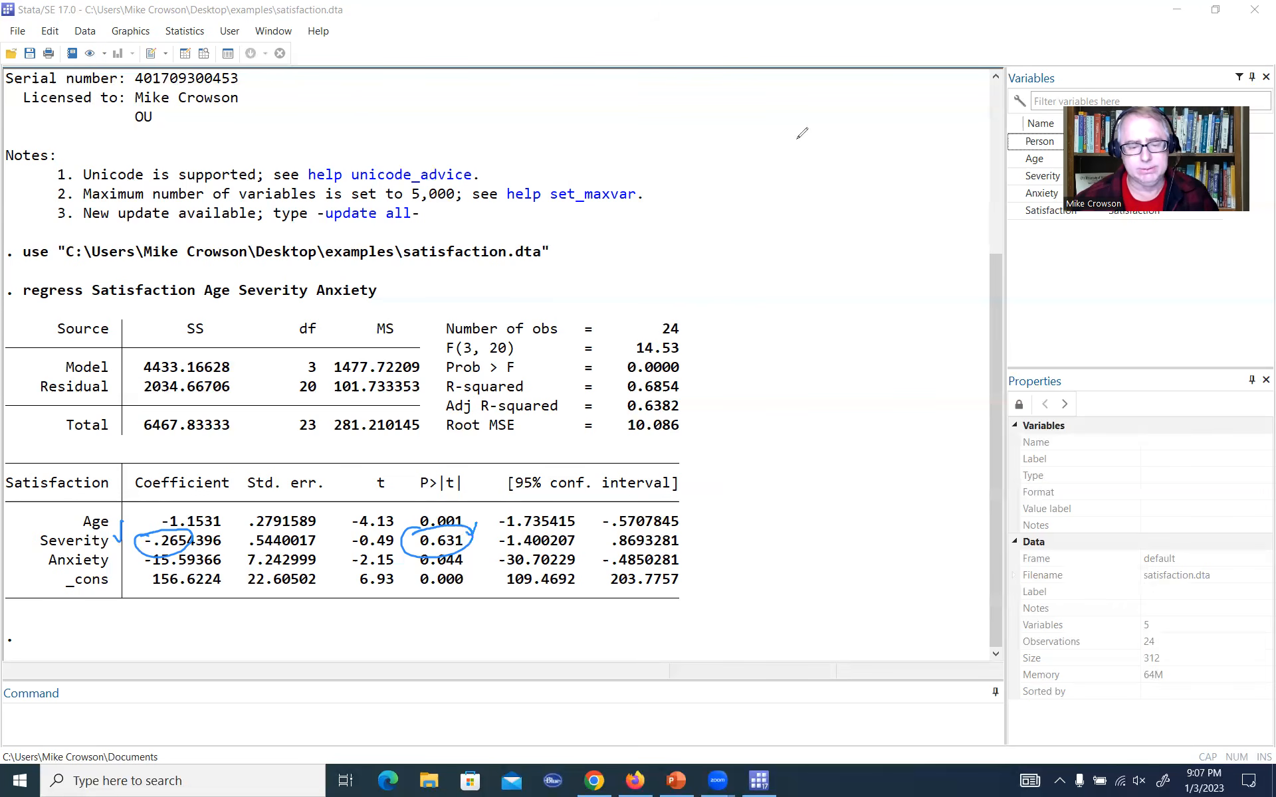
pyautogui.click(390, 147)
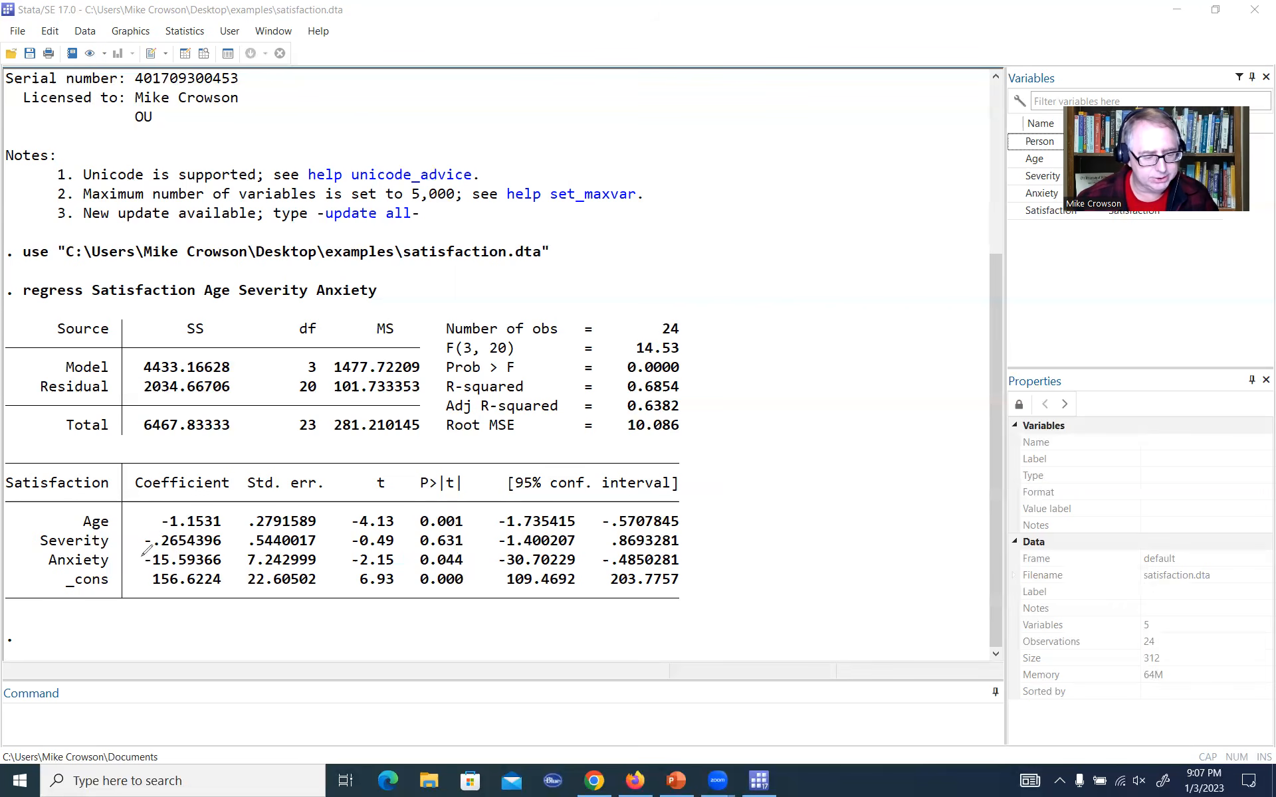
# Circle the coefficient and the p-value in the Anxiety row, and clear the drawings
pyautogui.moveTo(146, 550)
pyautogui.mouseDown()
pyautogui.moveTo(185, 548)
pyautogui.moveTo(181, 575)
pyautogui.moveTo(142, 553)
pyautogui.mouseUp()
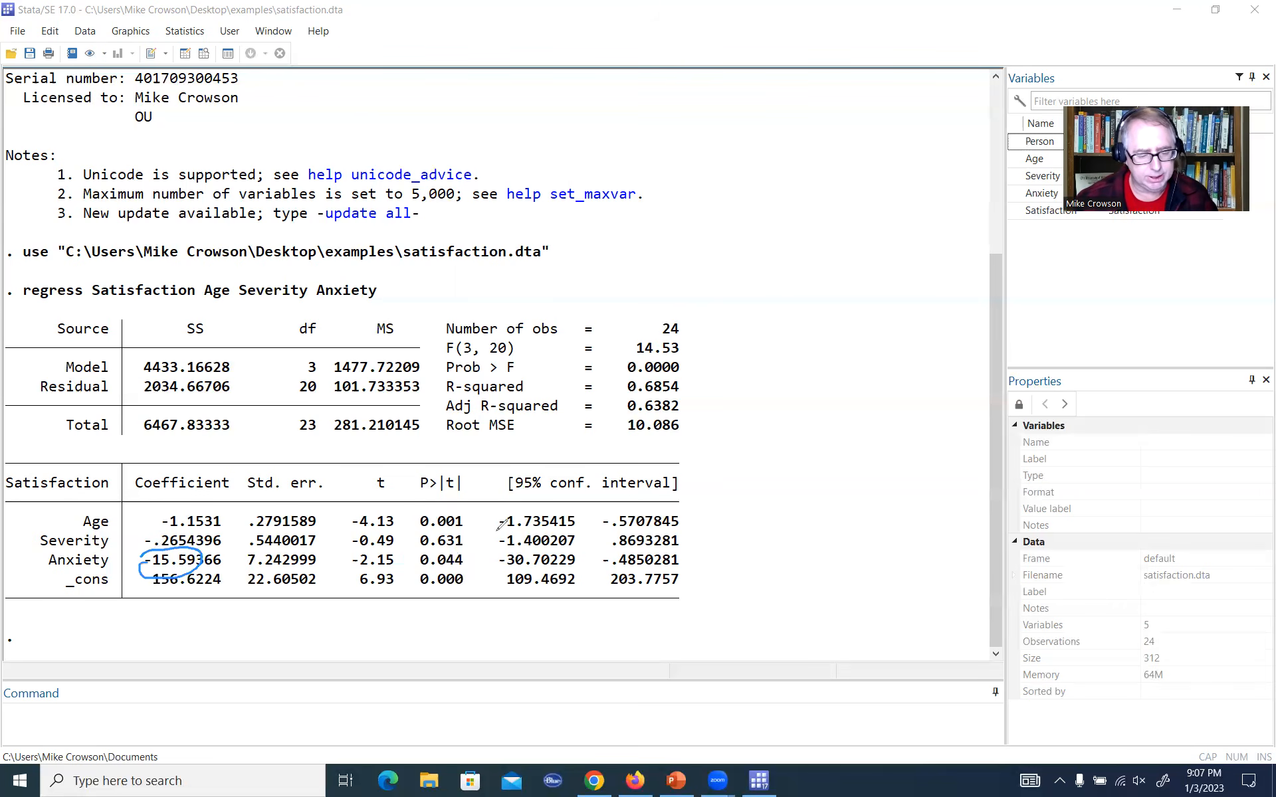
pyautogui.moveTo(435, 549)
pyautogui.mouseDown()
pyautogui.moveTo(456, 551)
pyautogui.moveTo(439, 577)
pyautogui.moveTo(452, 542)
pyautogui.mouseUp()
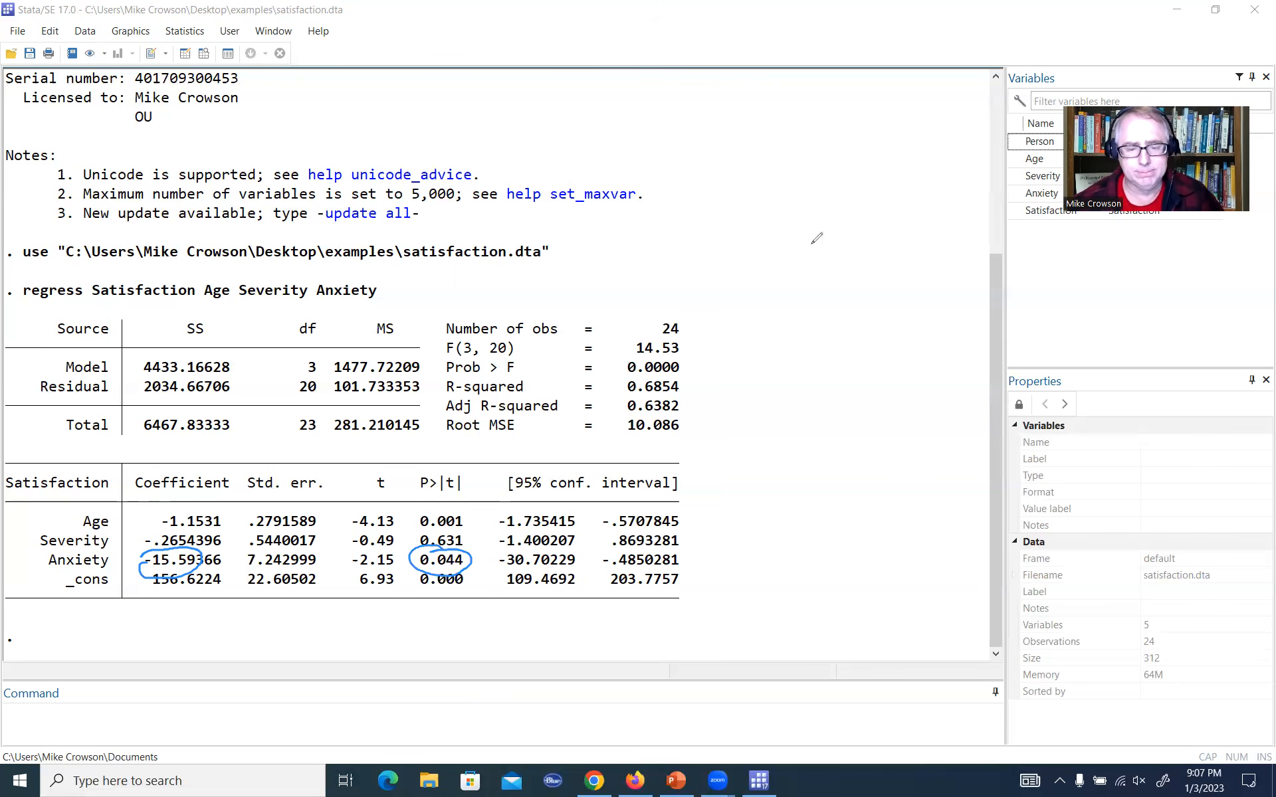
pyautogui.click(818, 175)
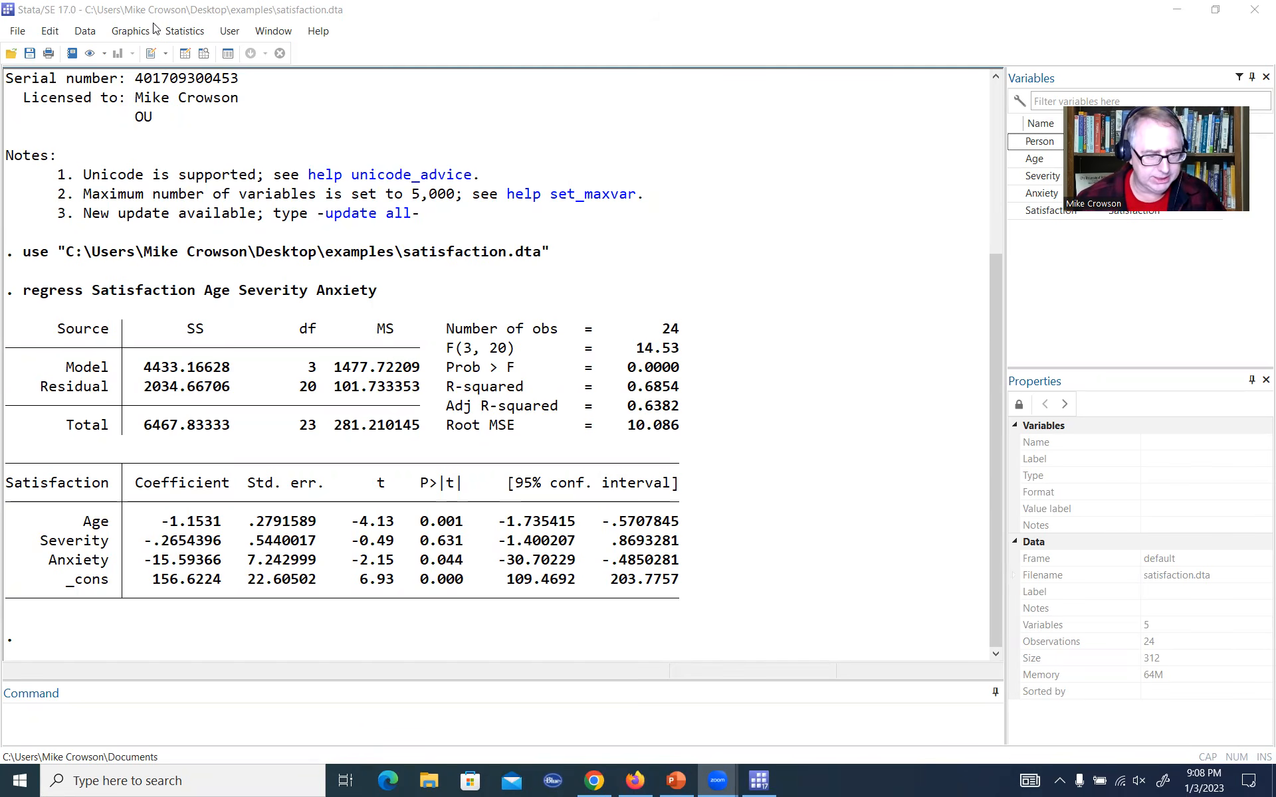
# Rerun the linear regression of Satisfaction on Age, Severity and Anxiety with standardized beta coefficients reported
pyautogui.click(186, 31)
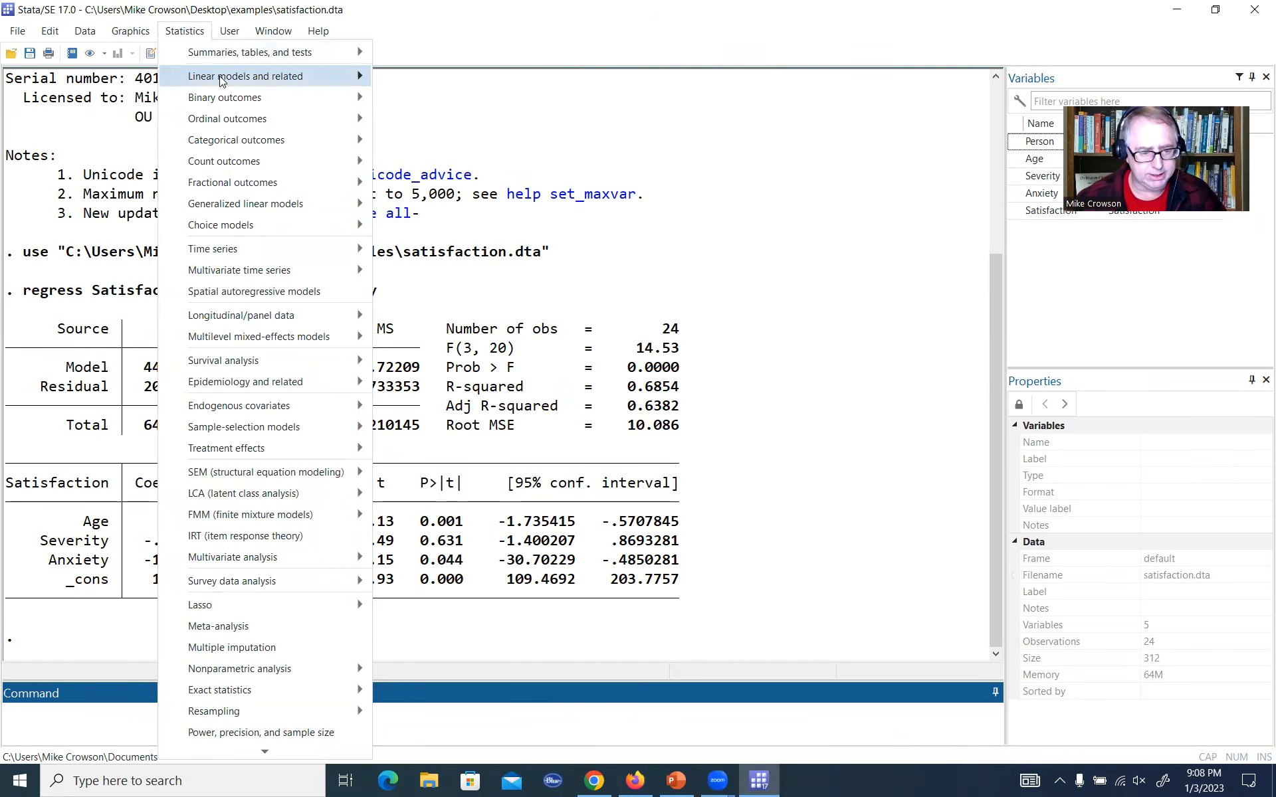
pyautogui.moveTo(286, 78)
pyautogui.click(452, 81)
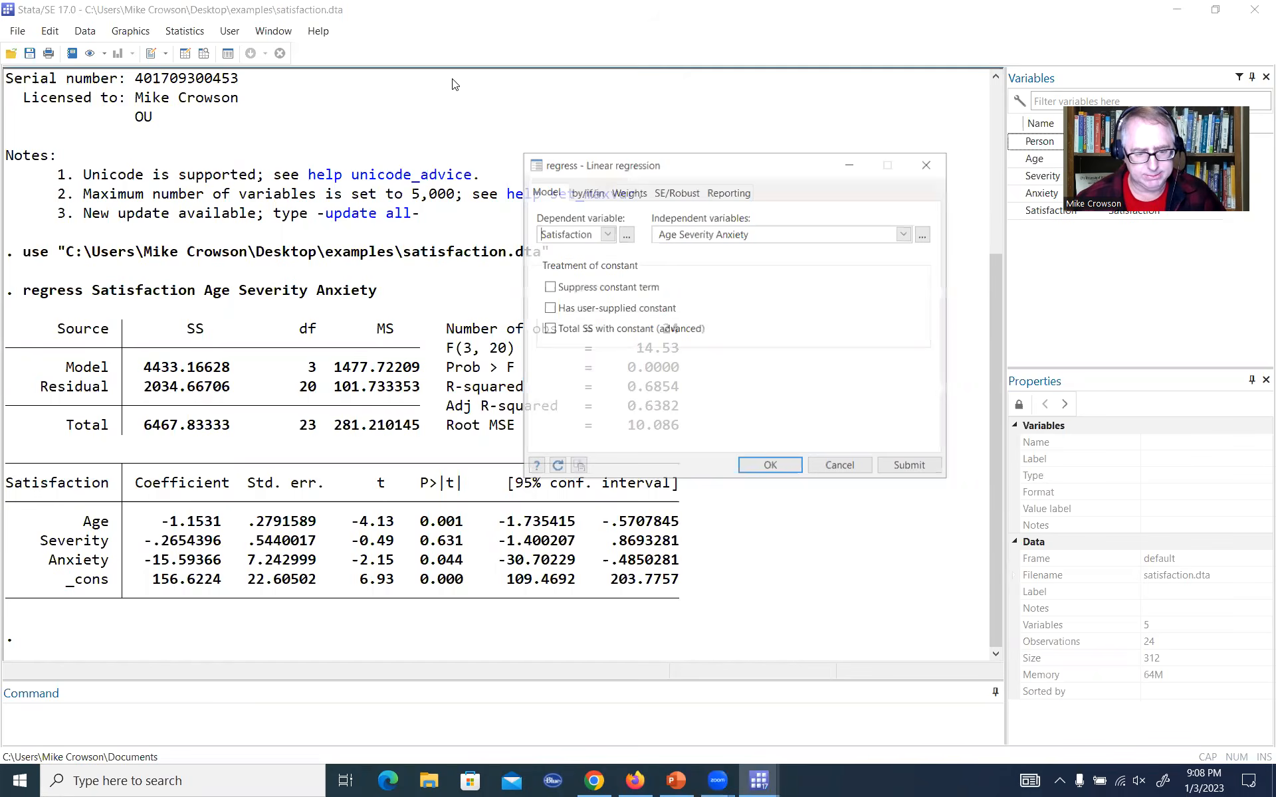
pyautogui.click(739, 194)
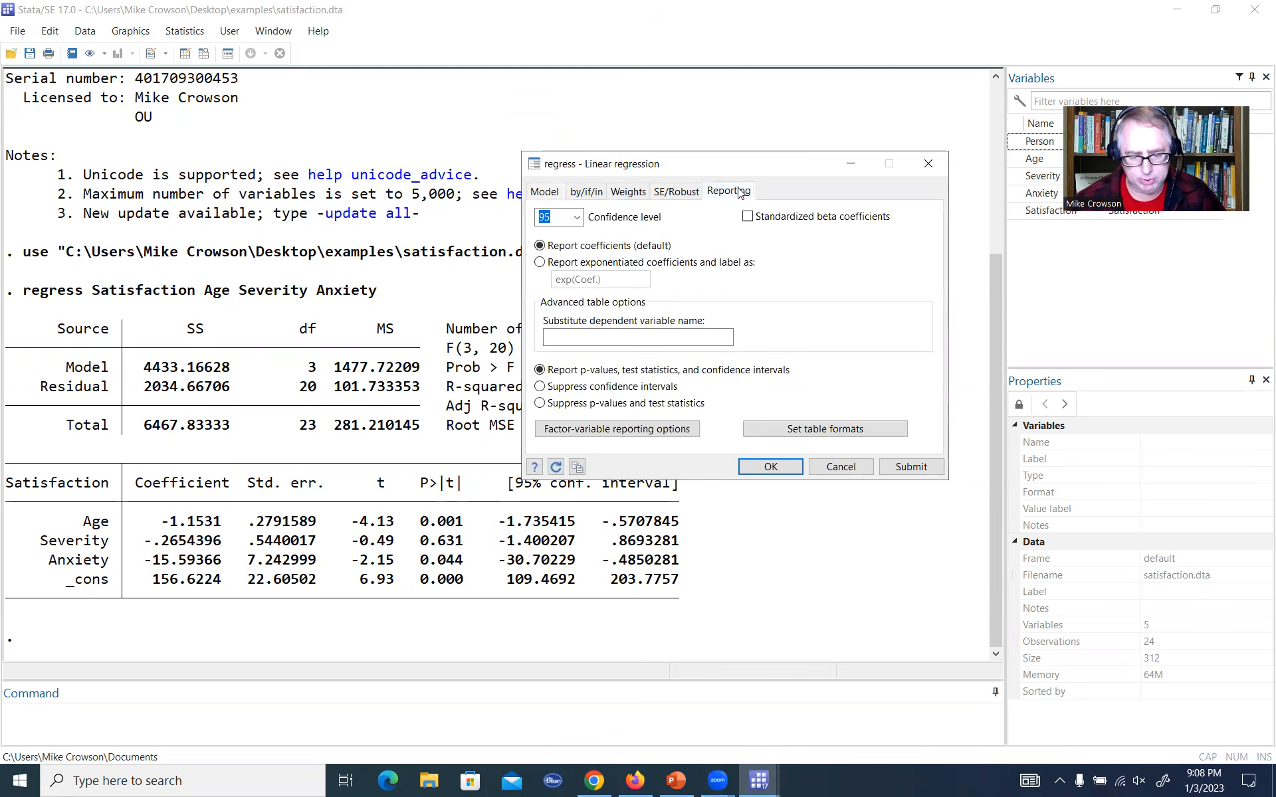
pyautogui.click(749, 216)
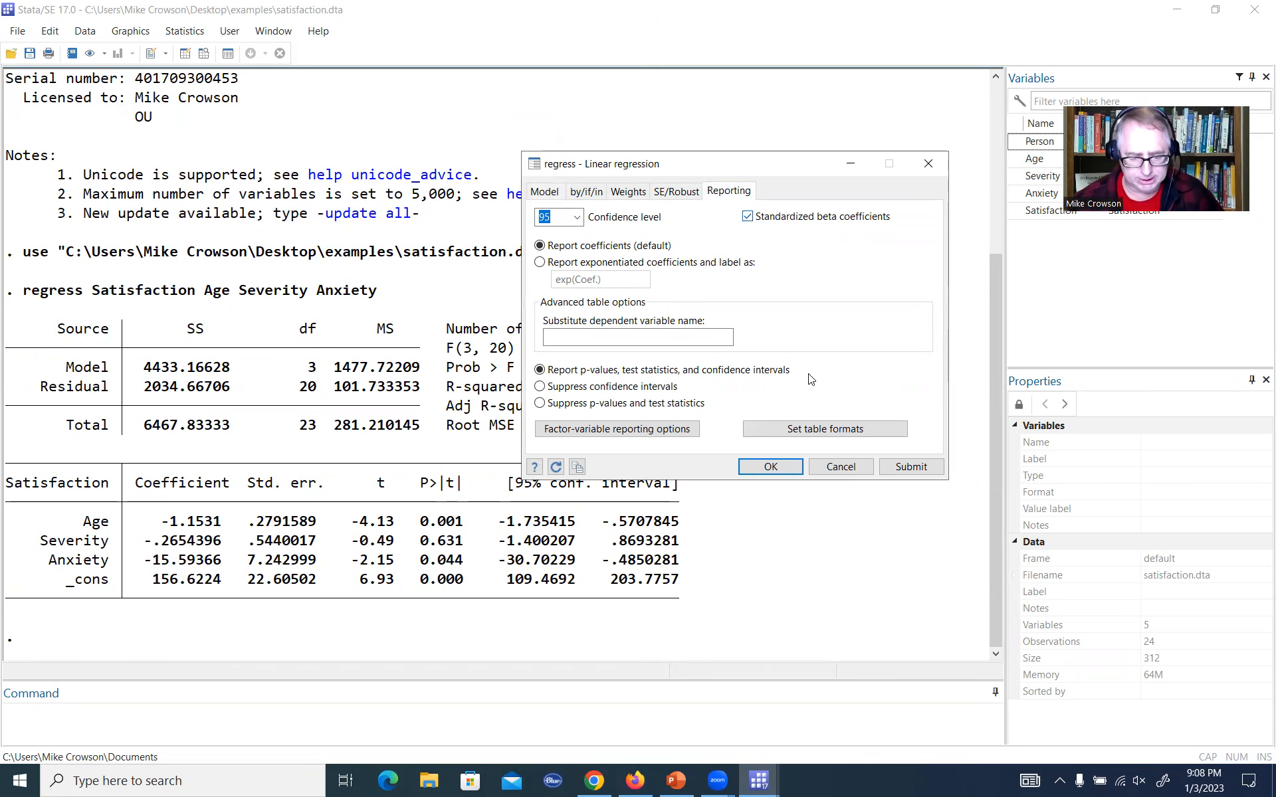
pyautogui.click(770, 467)
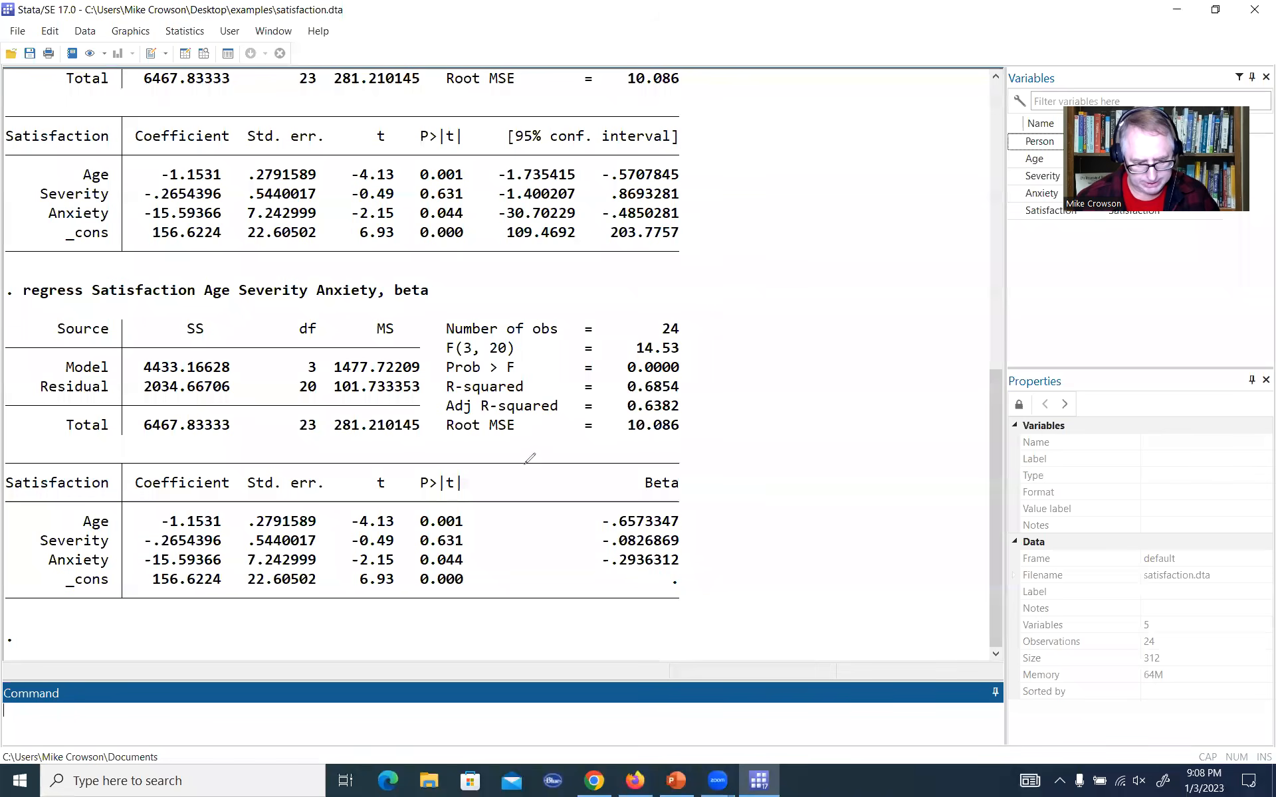
# Circle the standardized coefficients in the Beta column, and clear the drawing
pyautogui.moveTo(612, 511)
pyautogui.mouseDown()
pyautogui.moveTo(661, 504)
pyautogui.moveTo(690, 545)
pyautogui.moveTo(574, 548)
pyautogui.moveTo(633, 495)
pyautogui.mouseUp()
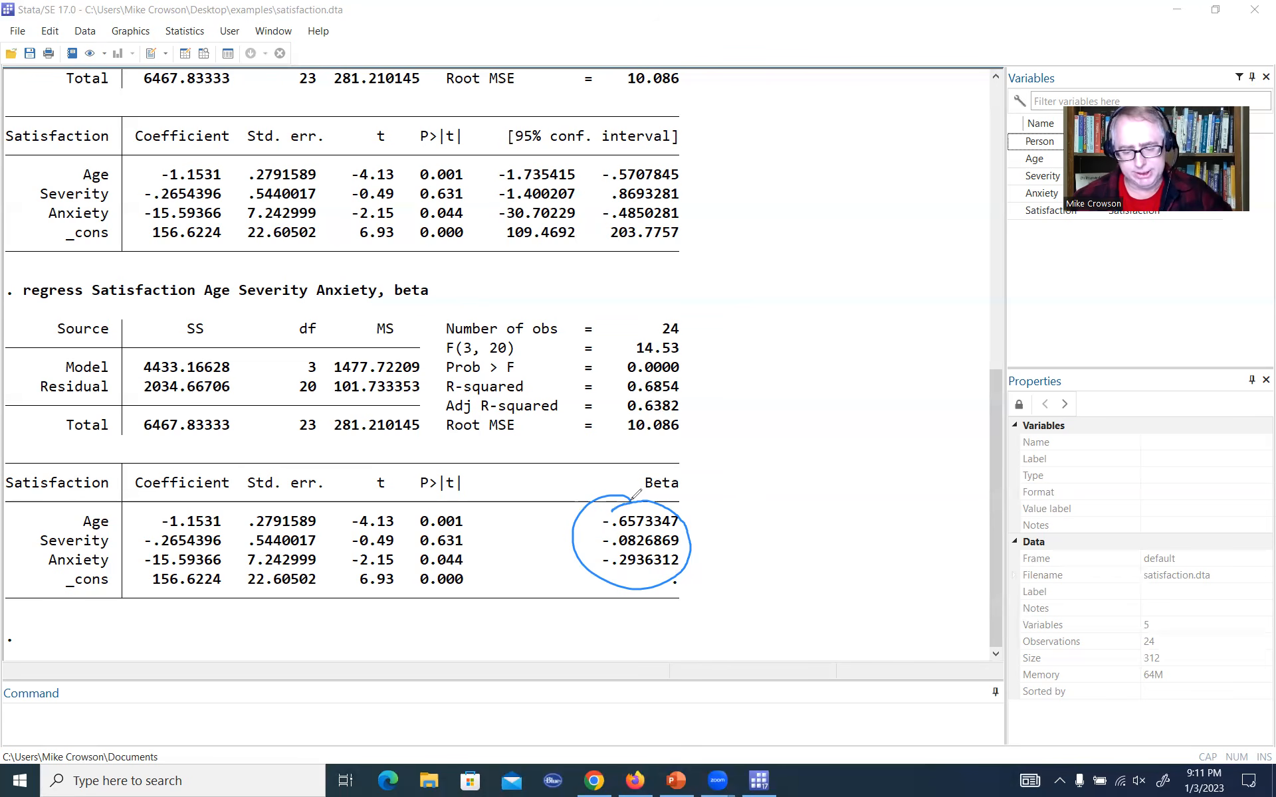
pyautogui.click(1135, 261)
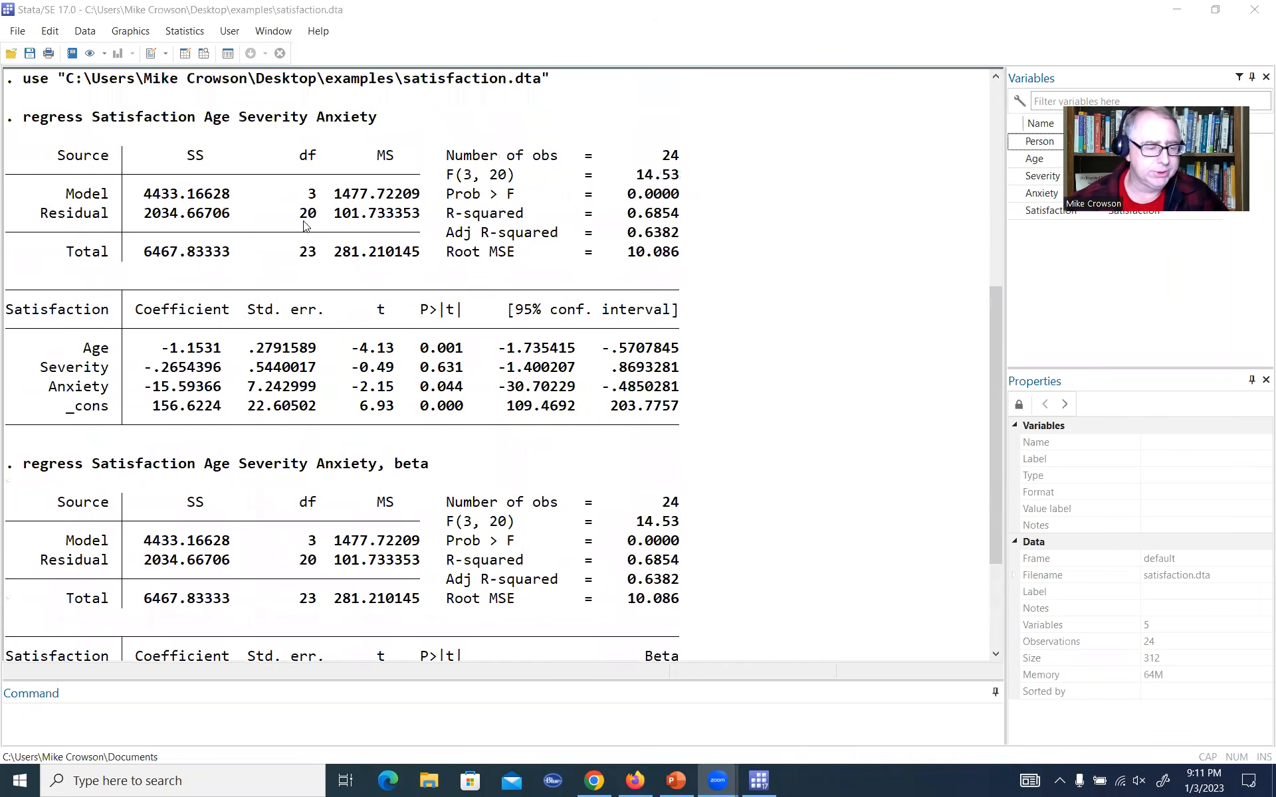
# Highlight the first regress command in the results, picking out the regress keyword and the variable names that follow it
pyautogui.scroll(4, 305, 226)
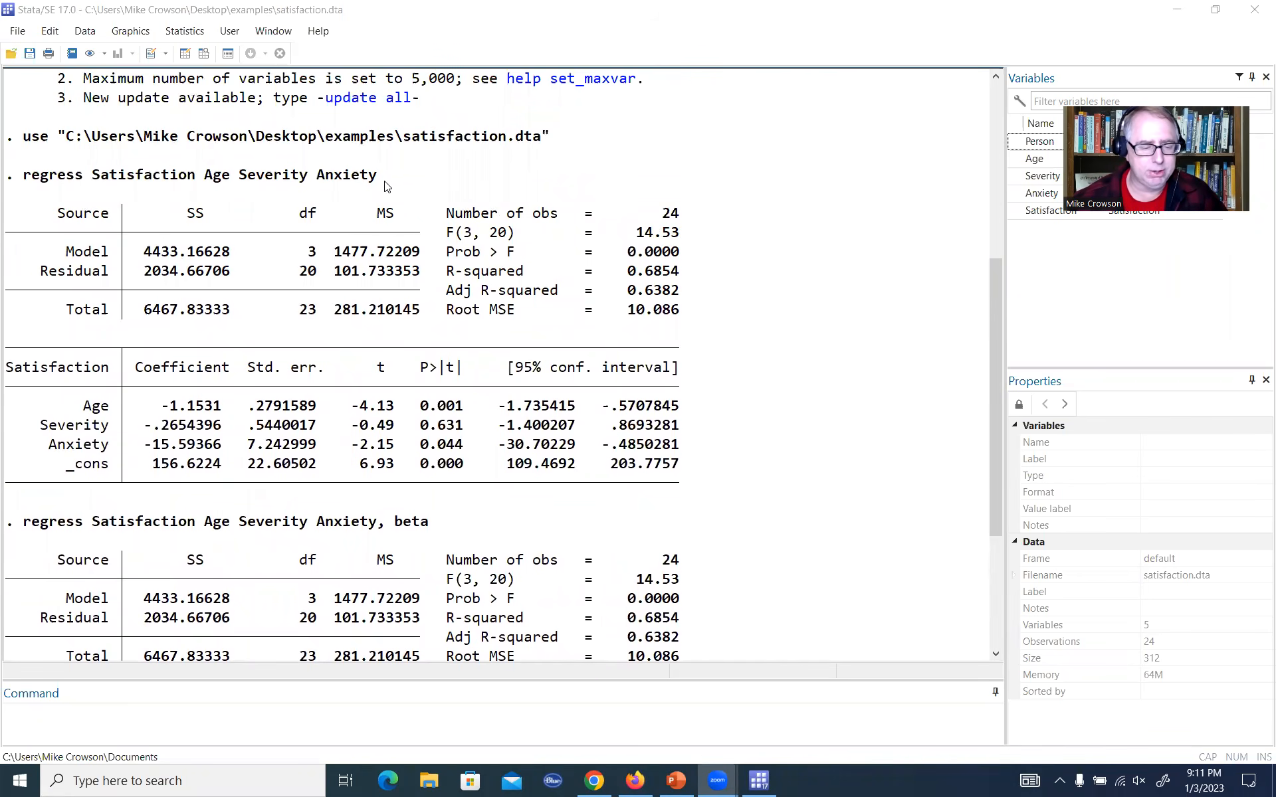
pyautogui.moveTo(387, 177); pyautogui.dragTo(36, 180)
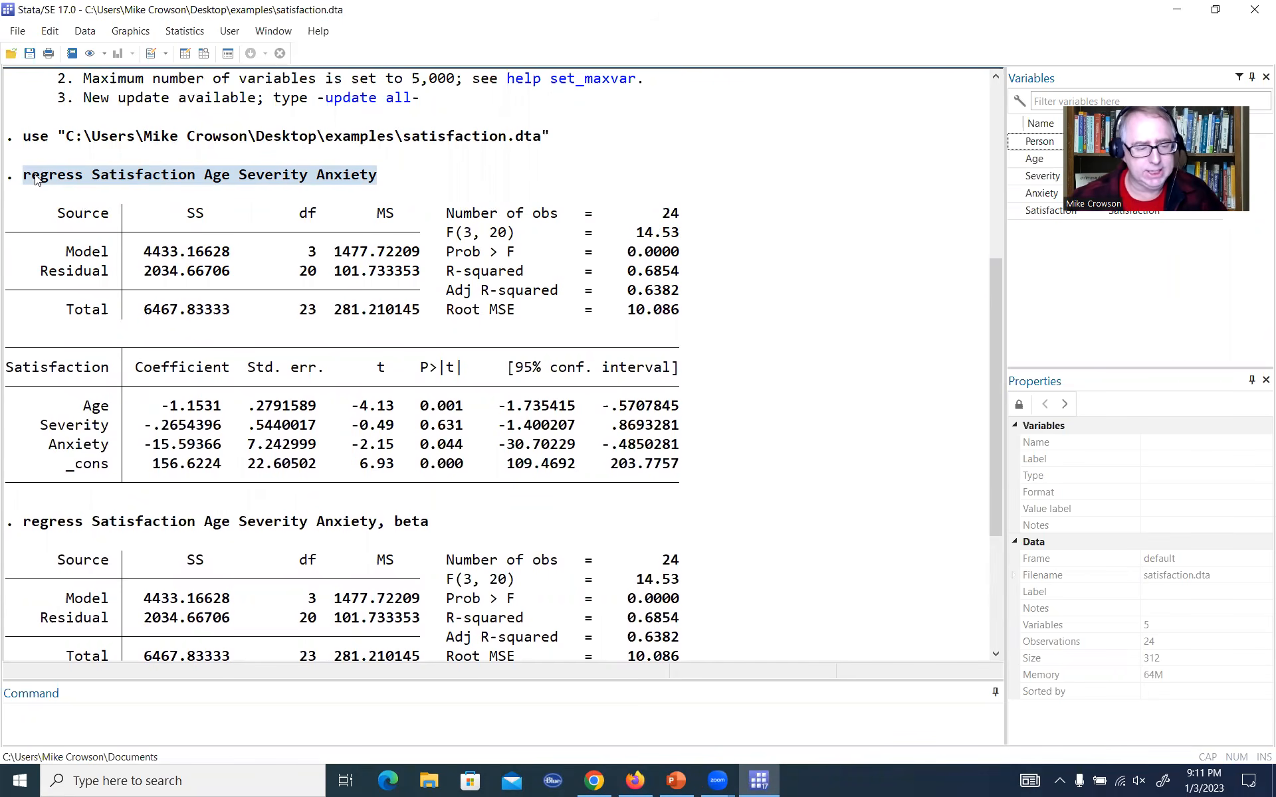
pyautogui.click(73, 181)
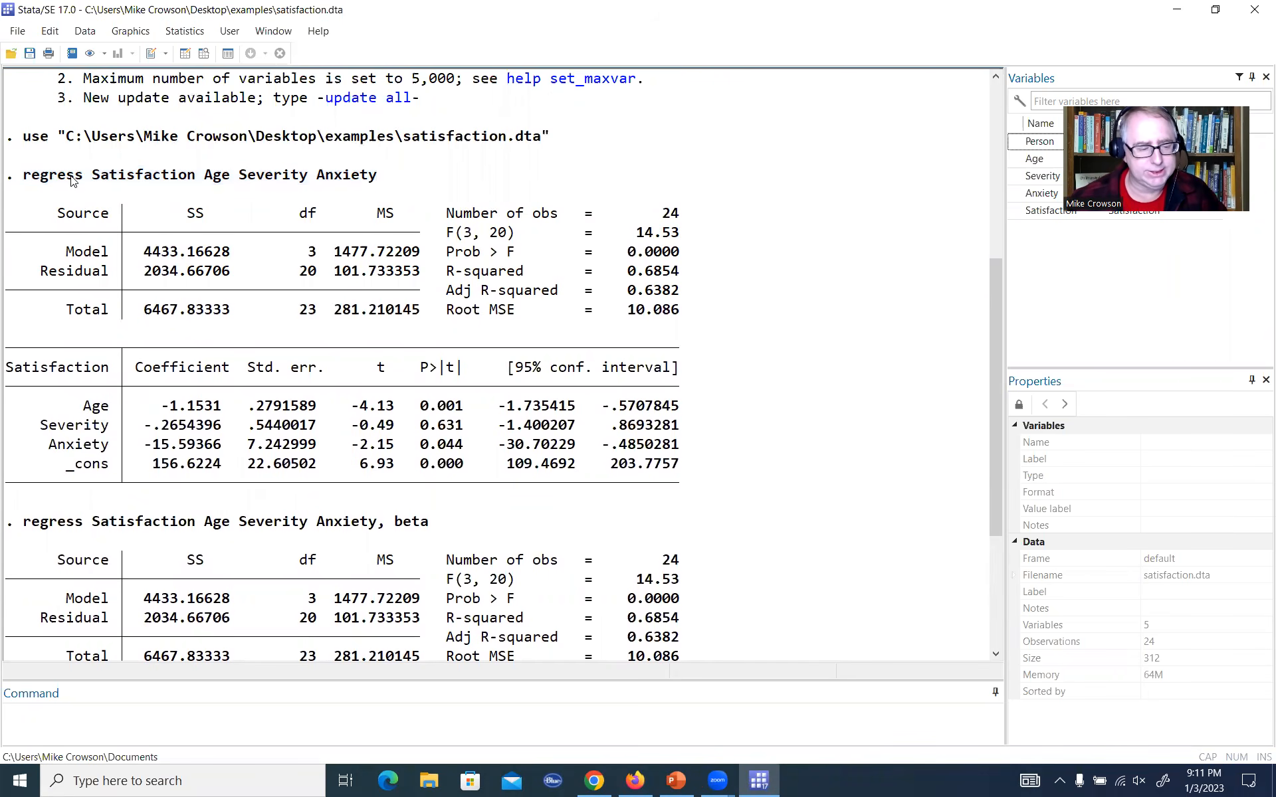
pyautogui.moveTo(23, 177); pyautogui.dragTo(82, 178)
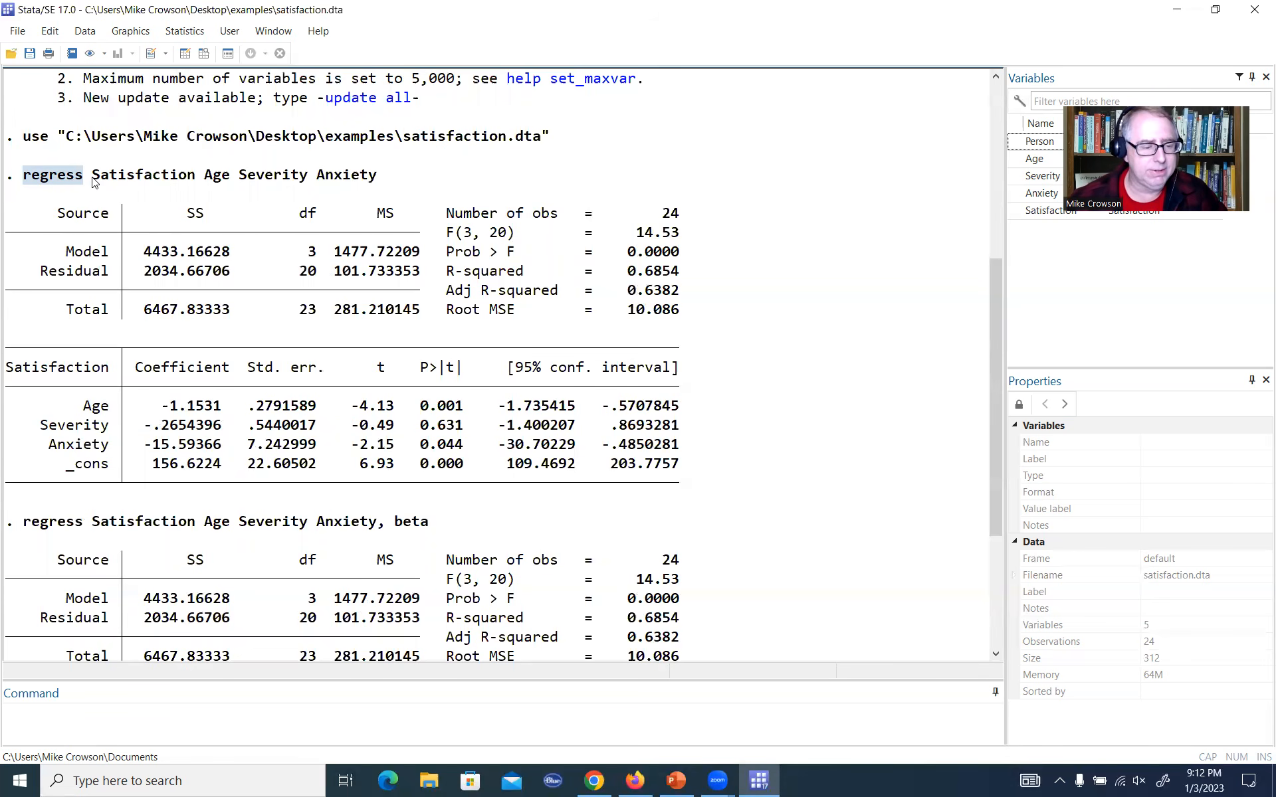
pyautogui.moveTo(93, 178); pyautogui.dragTo(382, 178)
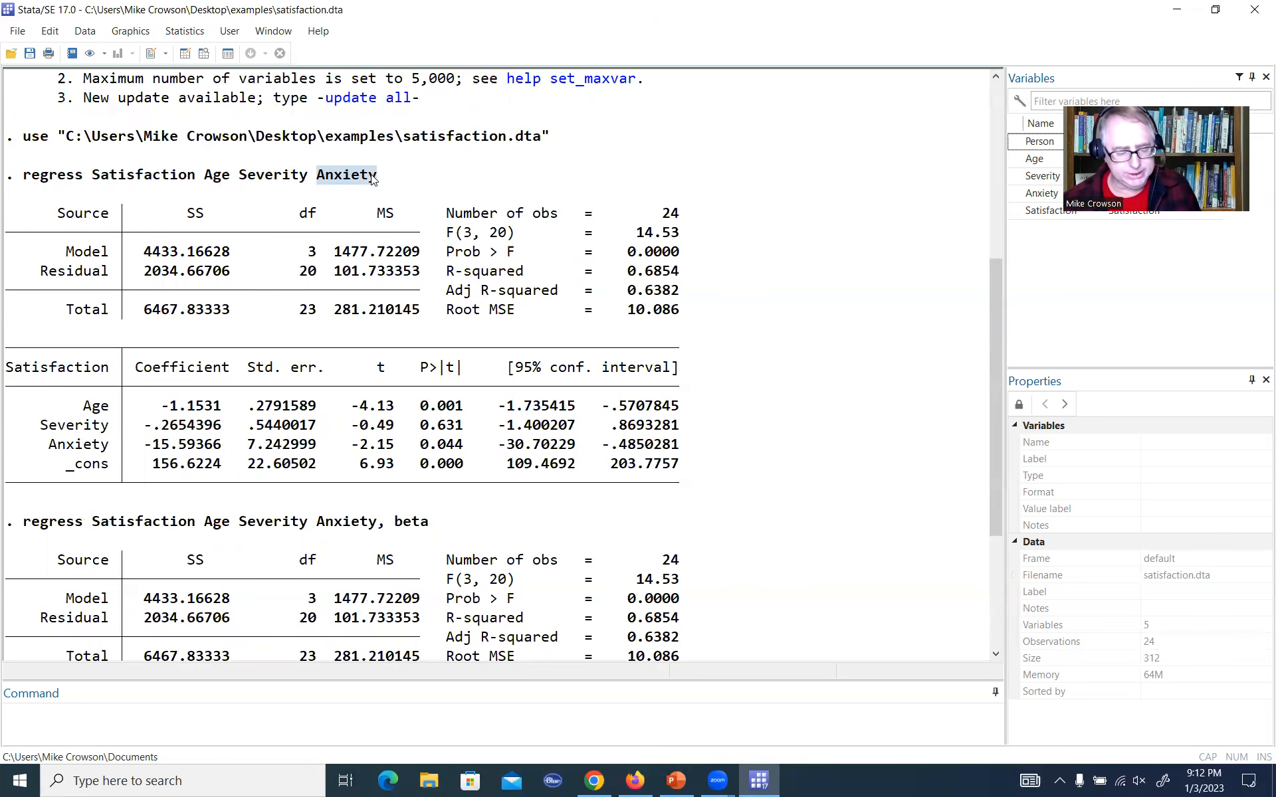
# Run the command "regress Satisfaction Age Severity Anxiety"
pyautogui.click(189, 719)
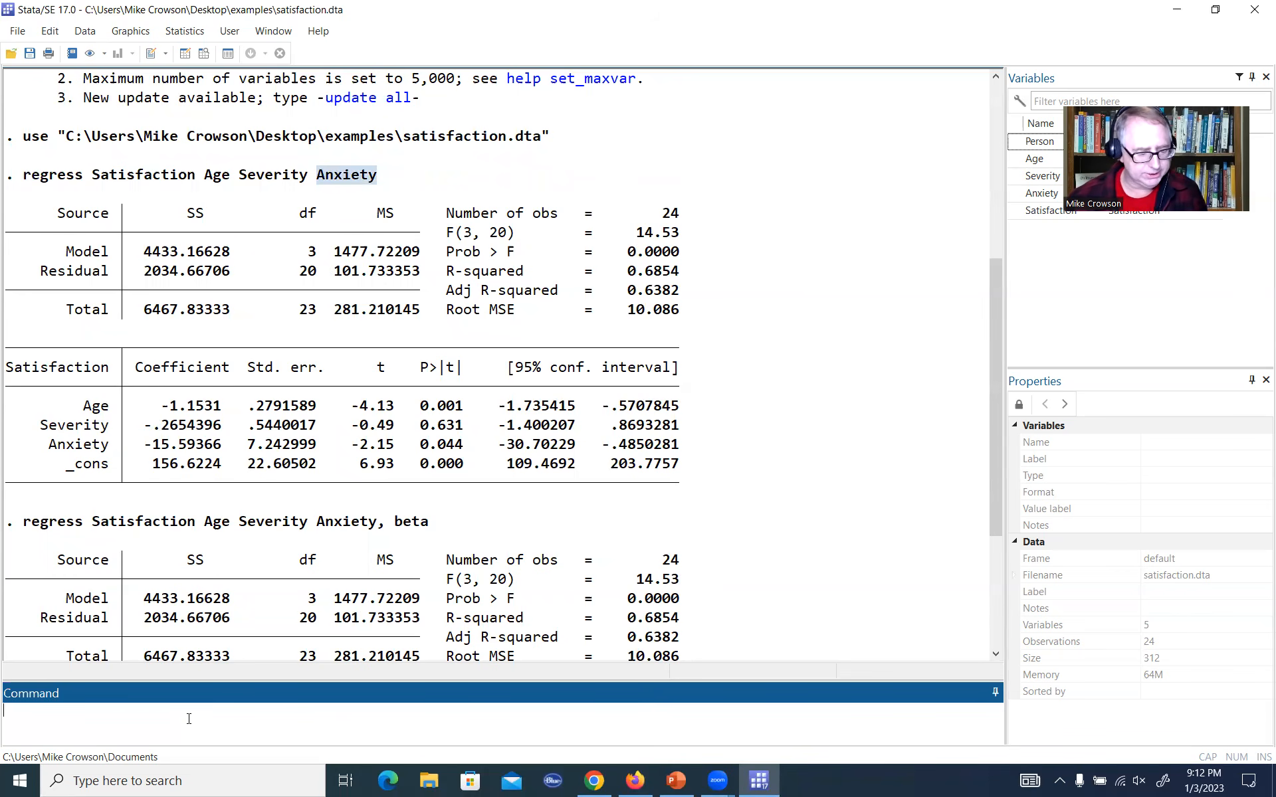
pyautogui.write('regress')
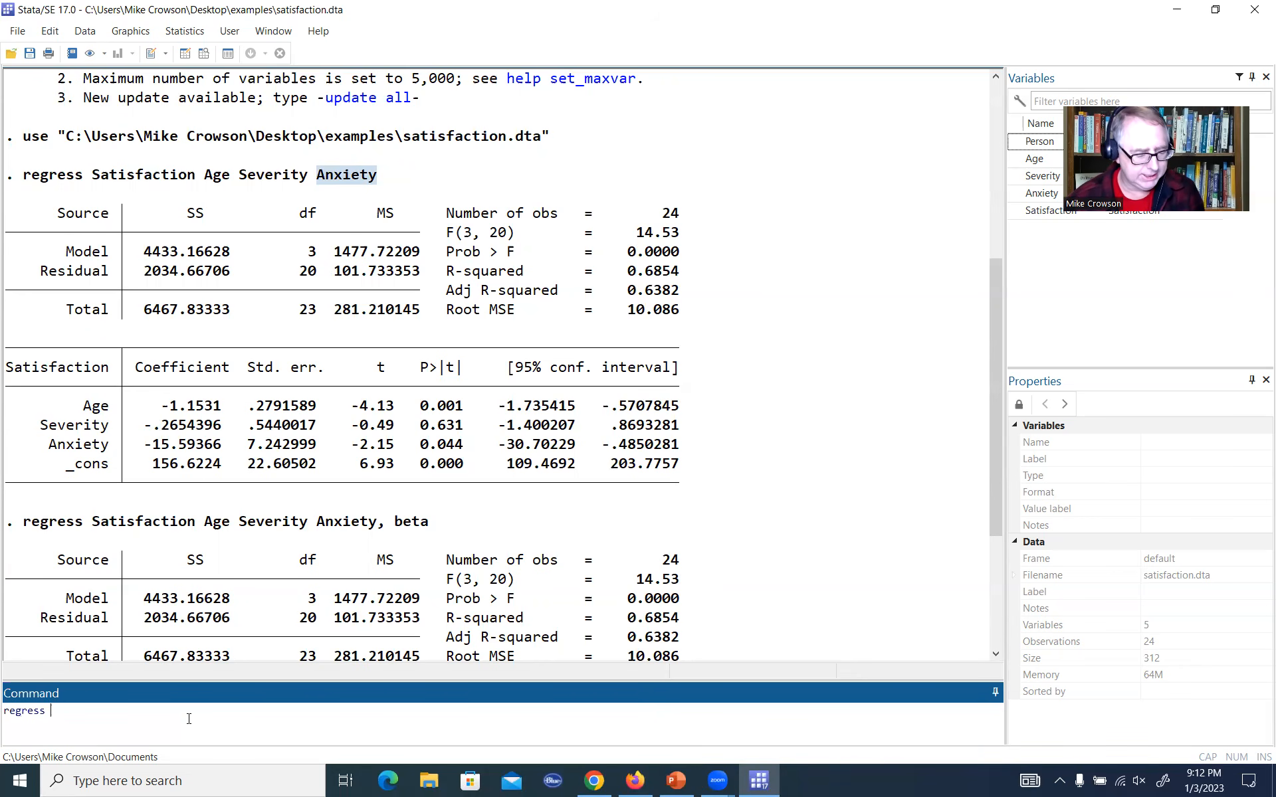
pyautogui.write(' Satisfact')
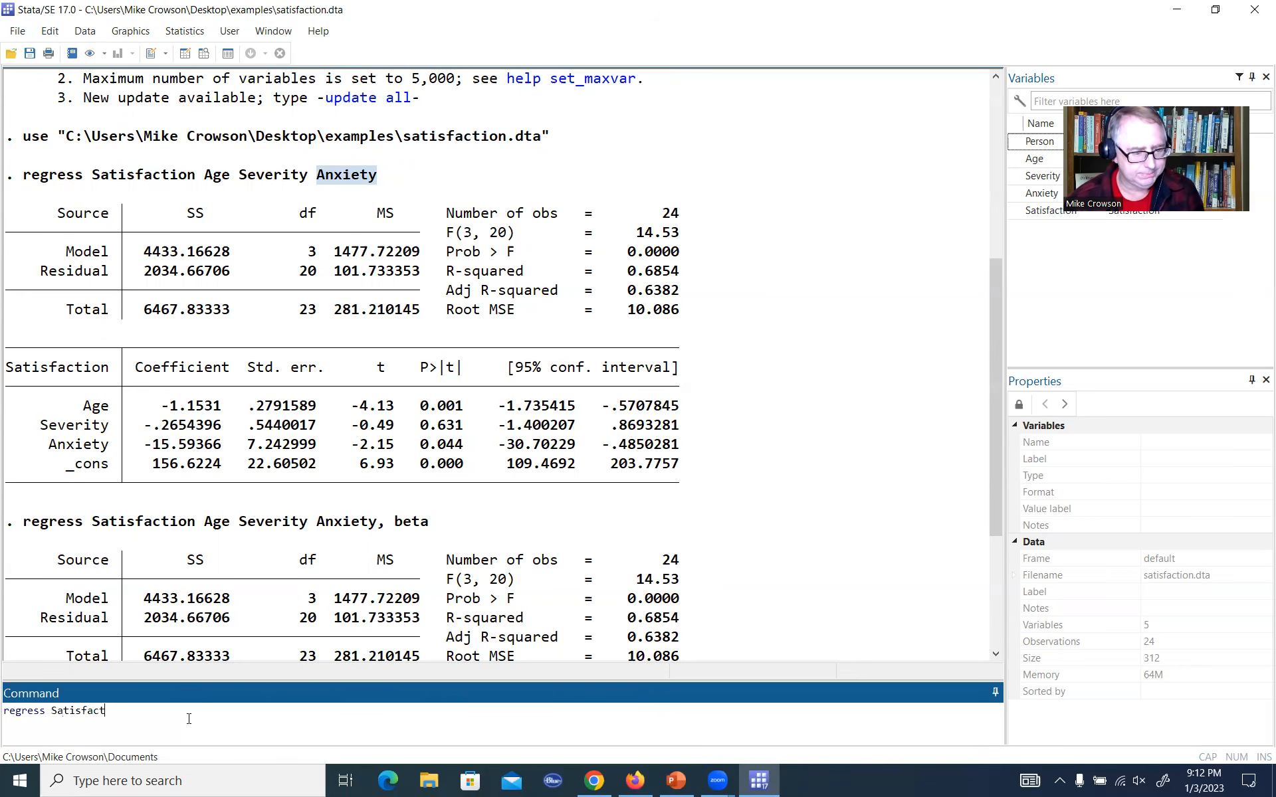
pyautogui.write('ion Age')
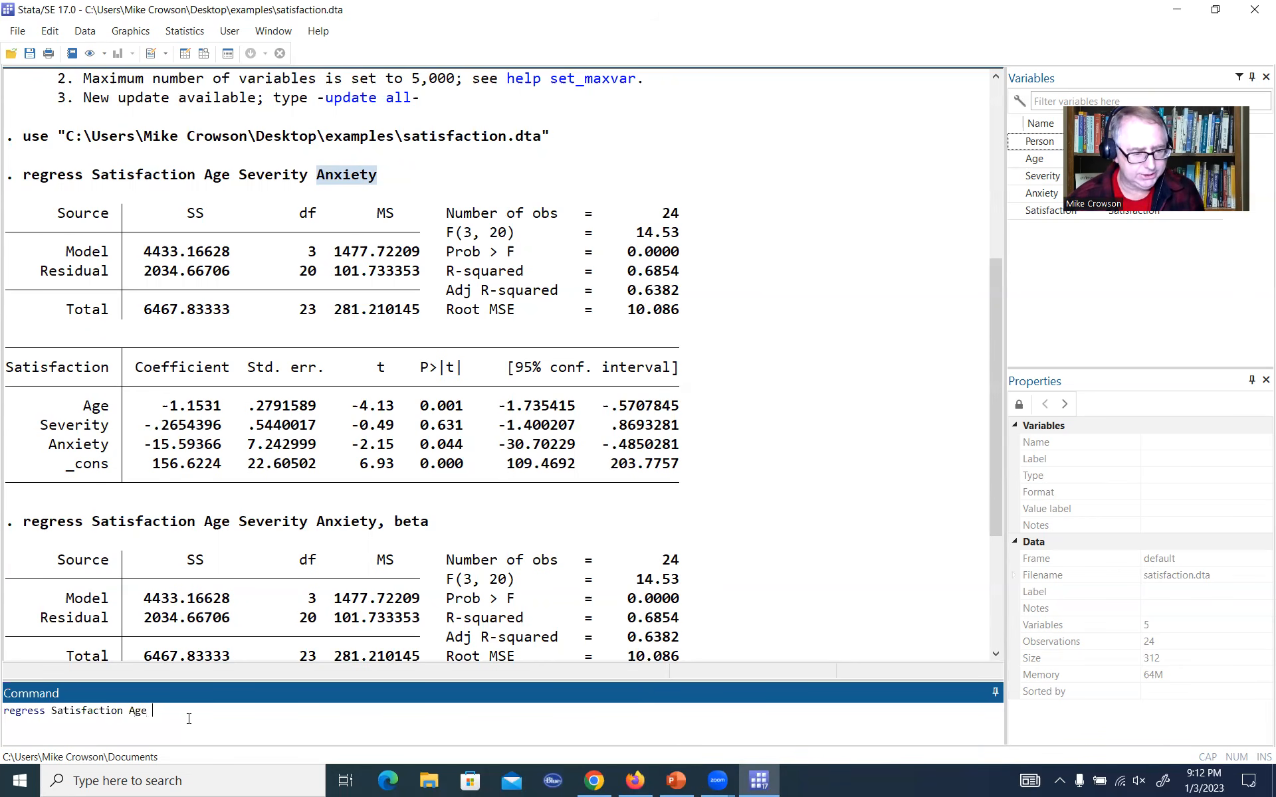
pyautogui.write(' Sever')
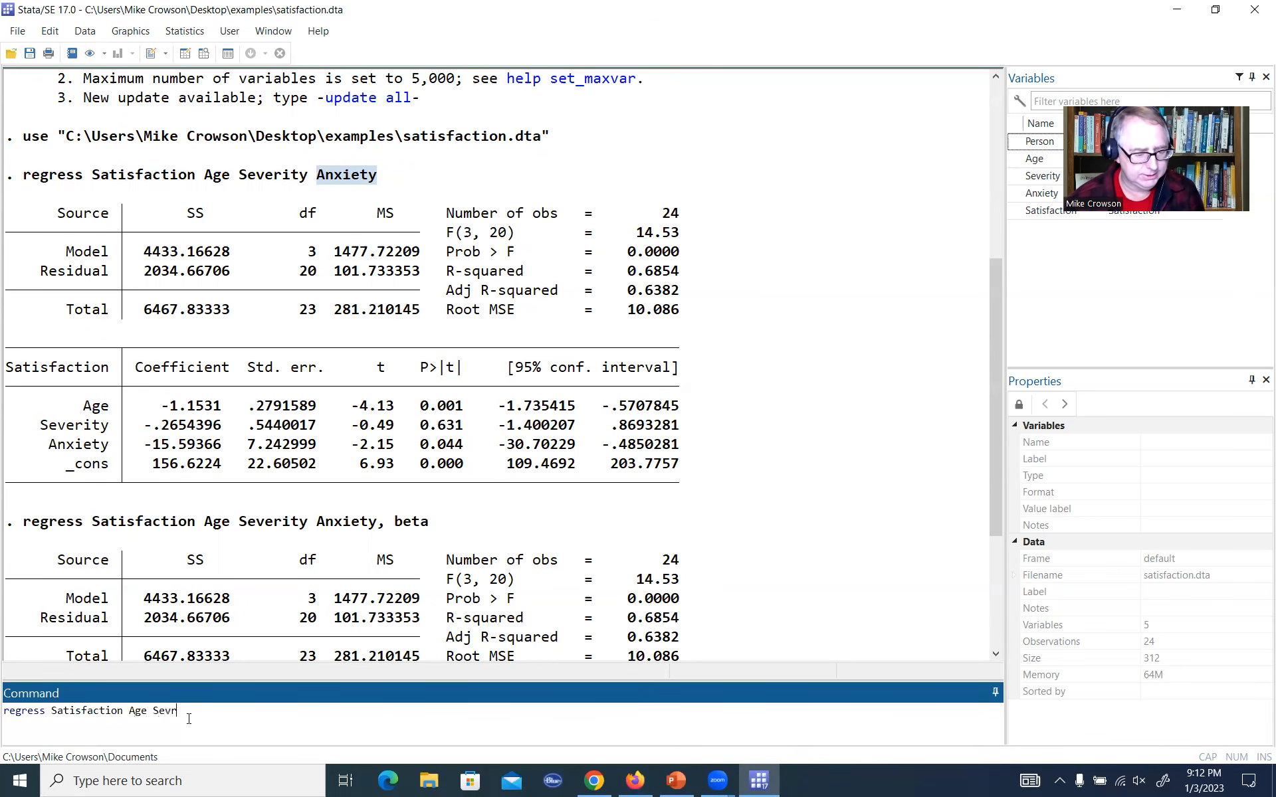
pyautogui.write('ity Anxiety')
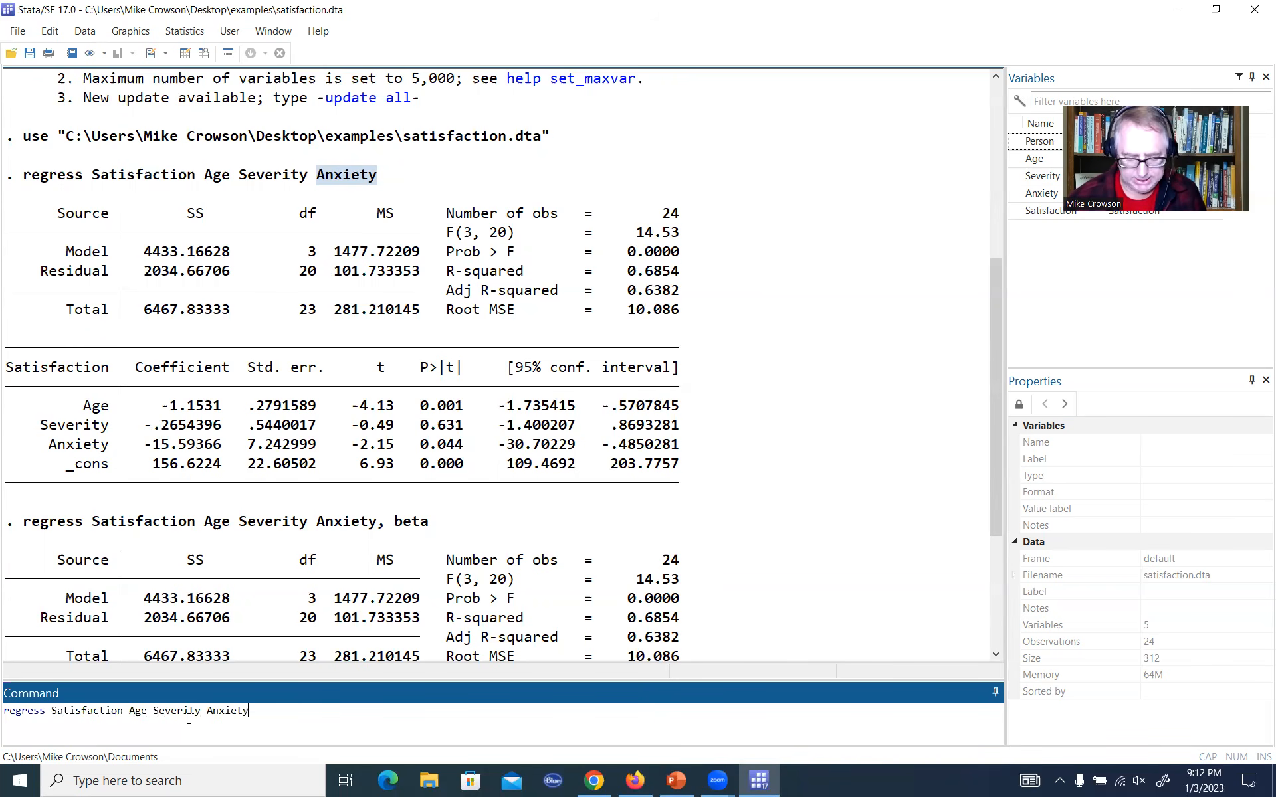
pyautogui.press('Return')
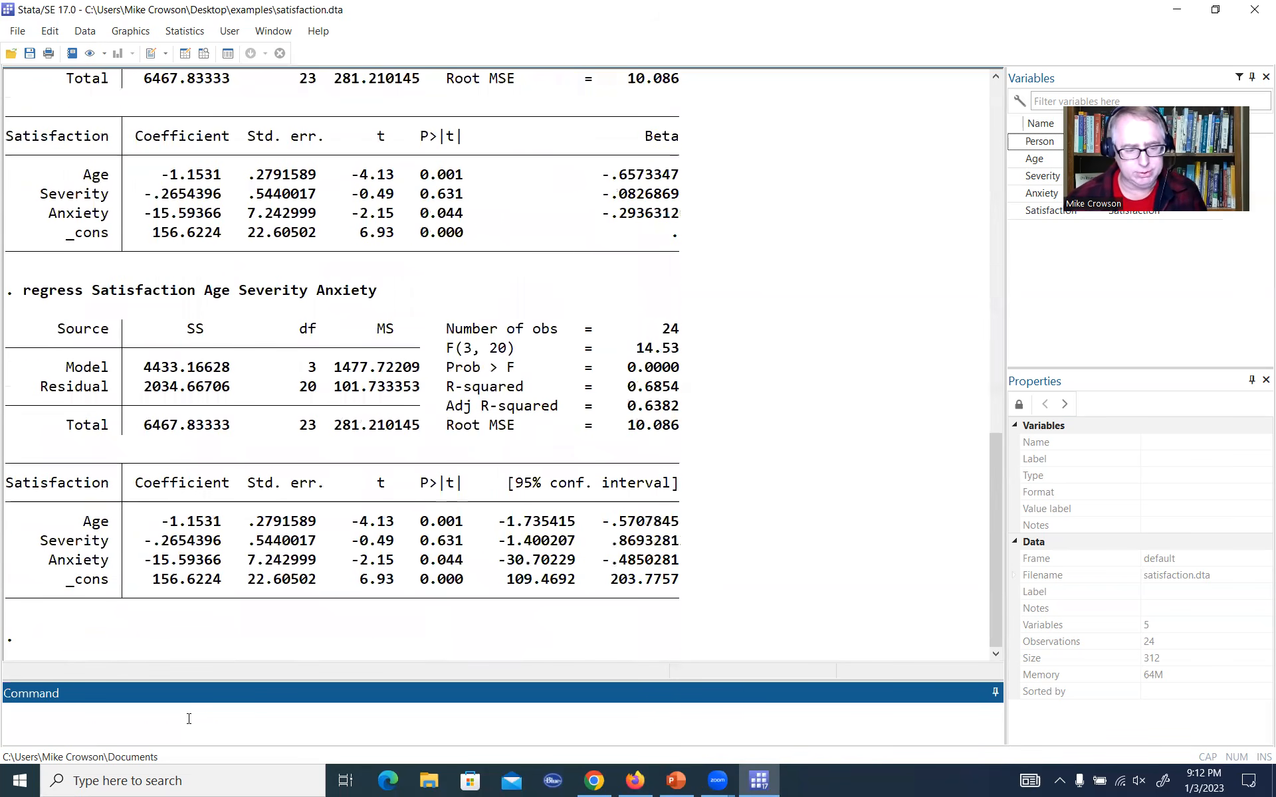
# Highlight the beta option at the end of the earlier "regress Satisfaction Age Severity Anxiety, beta" command in the results
pyautogui.scroll(2, 384, 508)
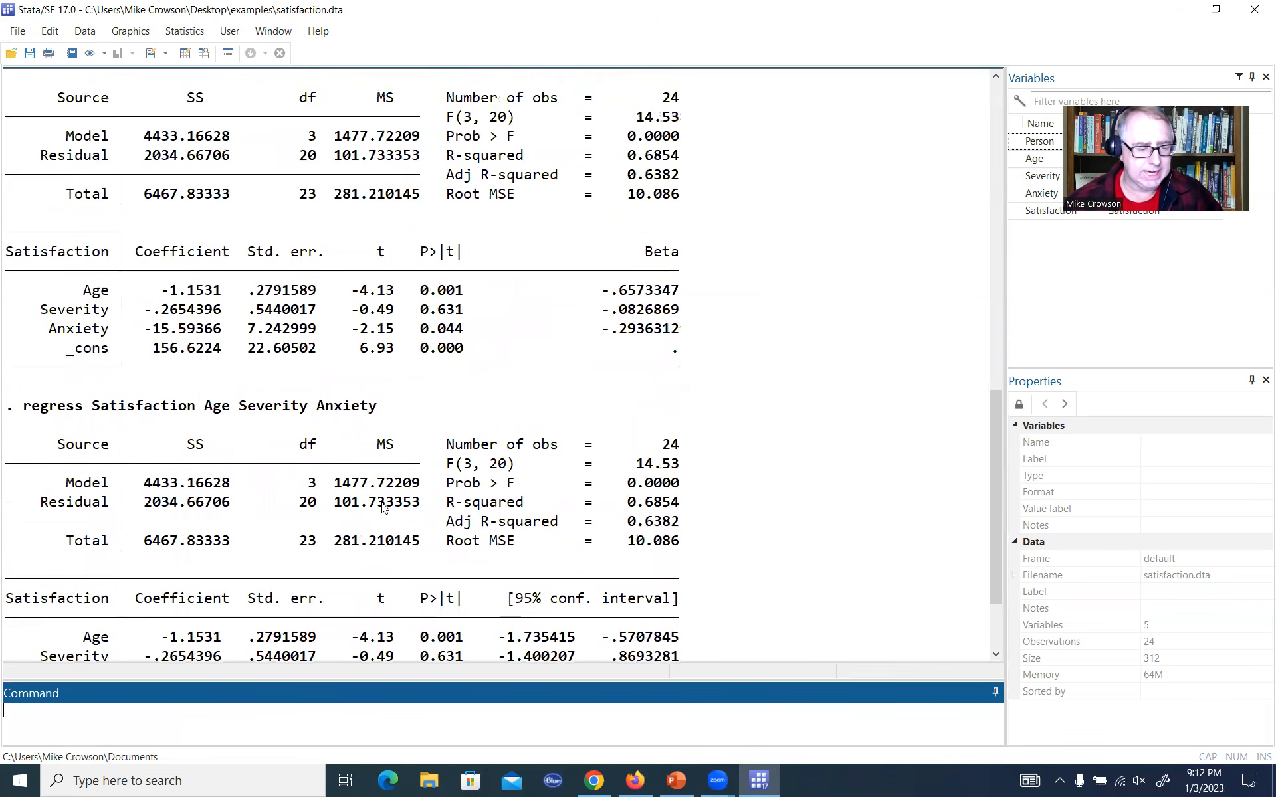
pyautogui.scroll(3, 384, 508)
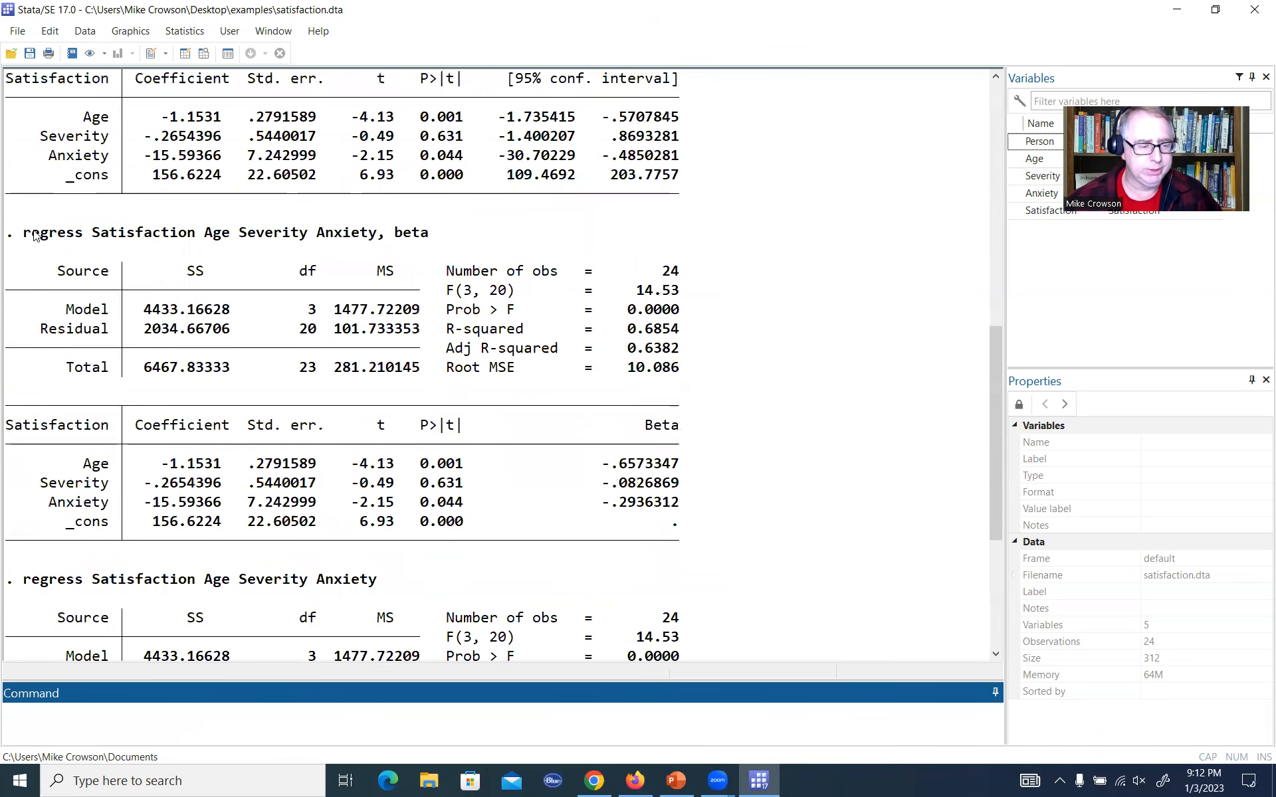
pyautogui.moveTo(24, 234); pyautogui.dragTo(433, 240)
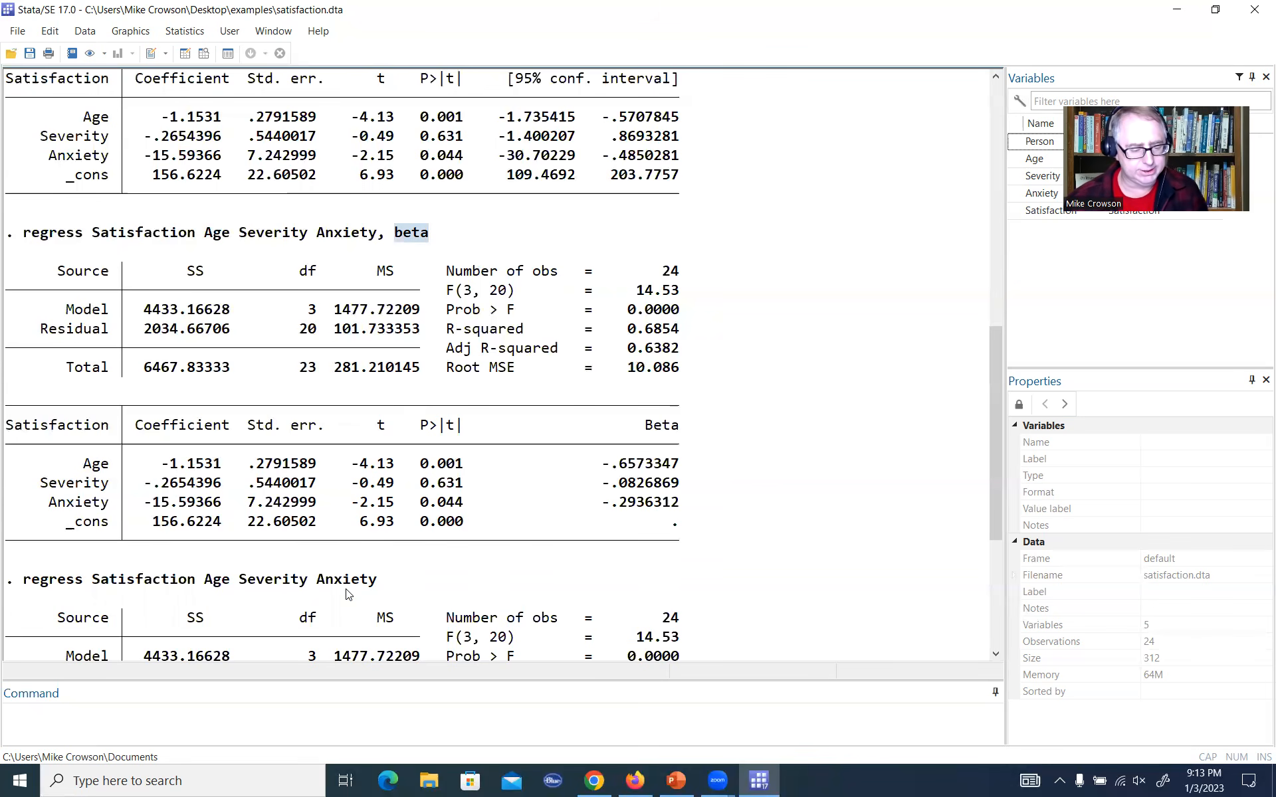
# Run the command "regress Satisfaction Age Severity Anxiety, beta"
pyautogui.click(309, 720)
pyautogui.write('regre')
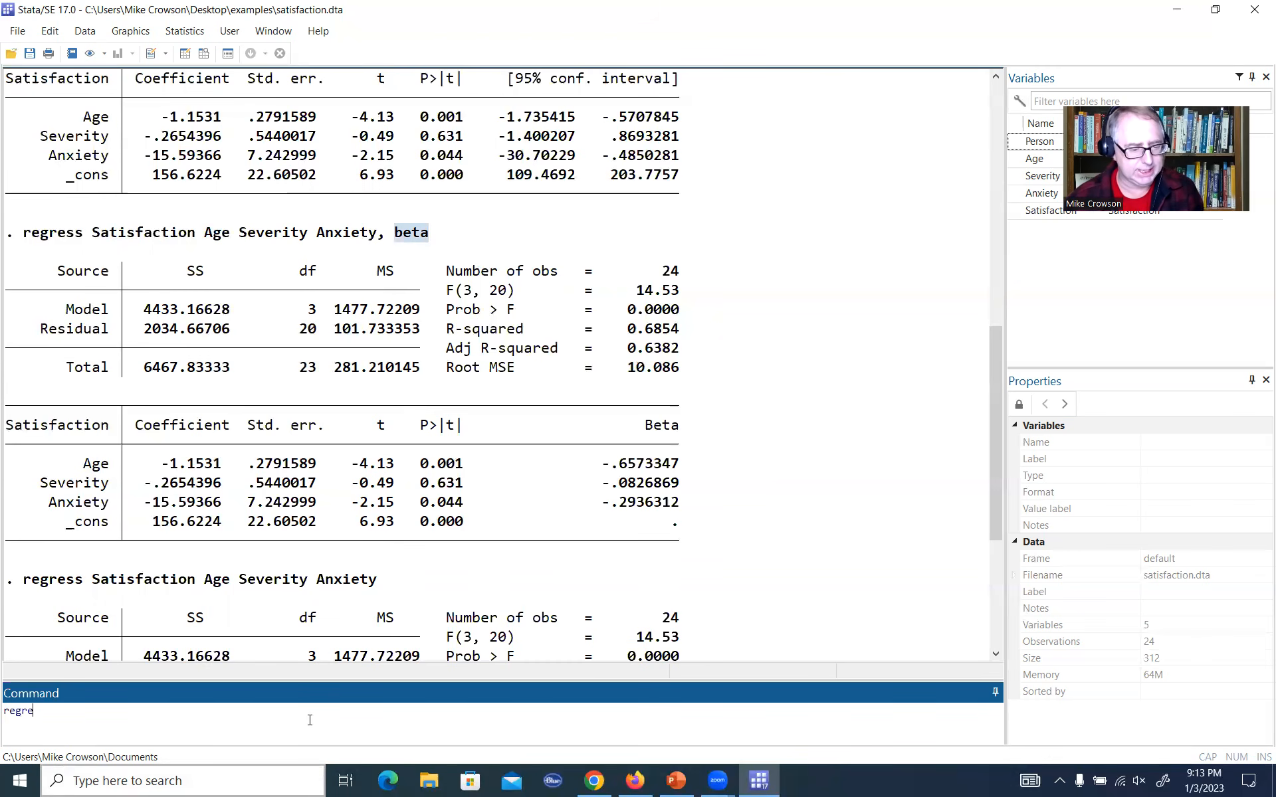
pyautogui.write('ss Satisfaction,')
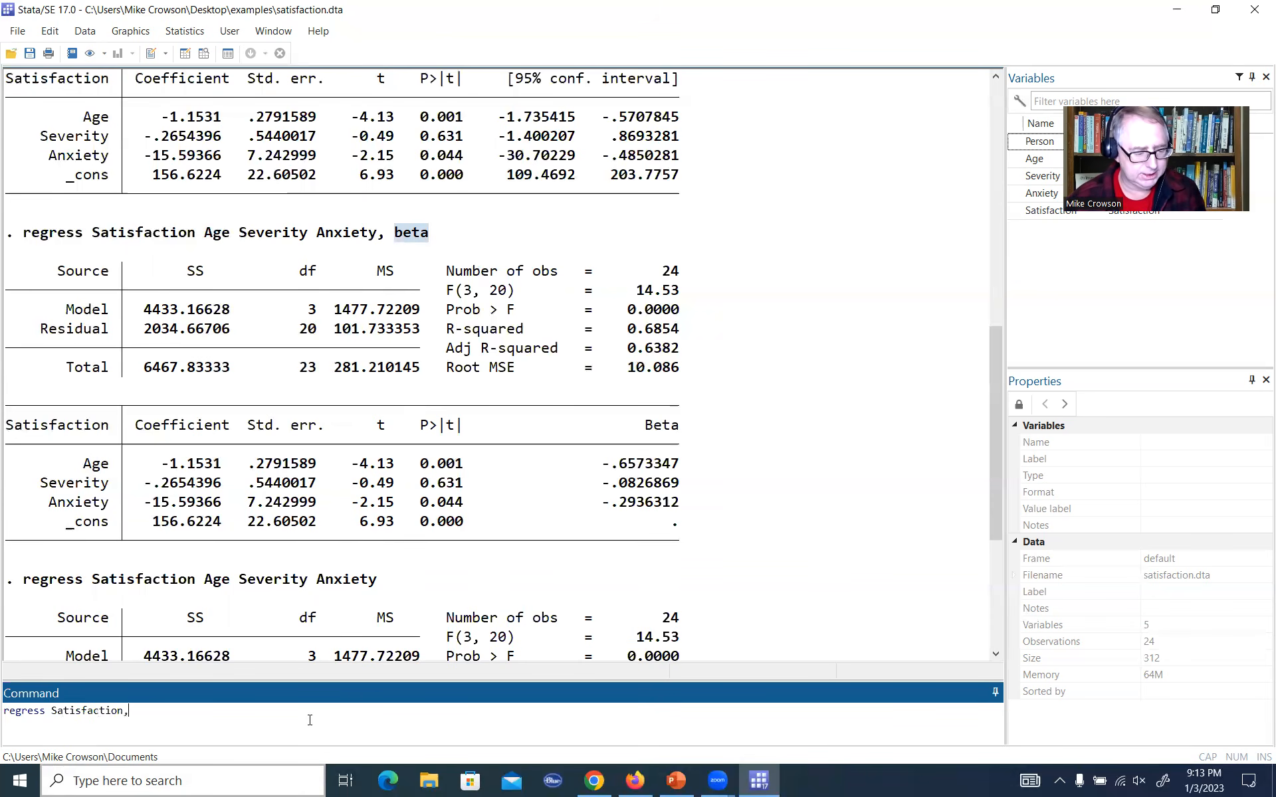
pyautogui.press('BackSpace')
pyautogui.write('Age Severity Anxiety')
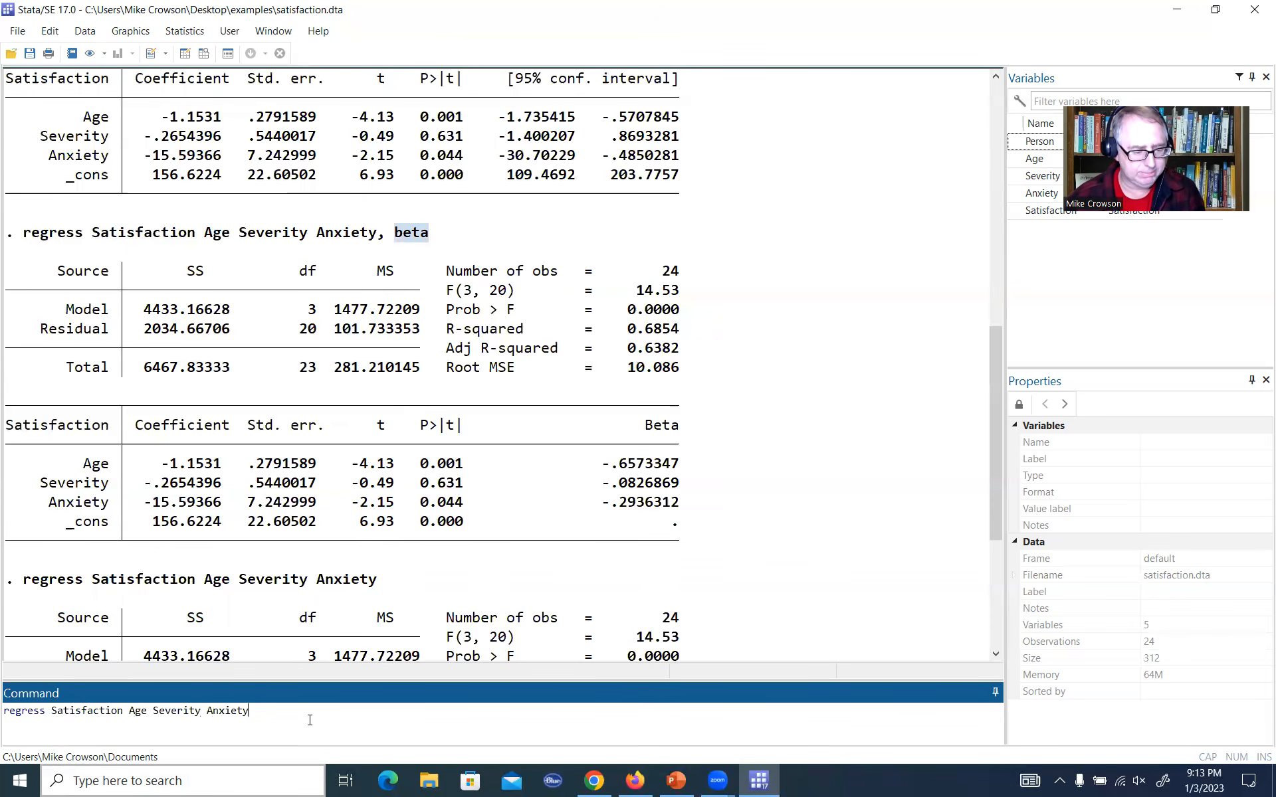
pyautogui.write(', beta')
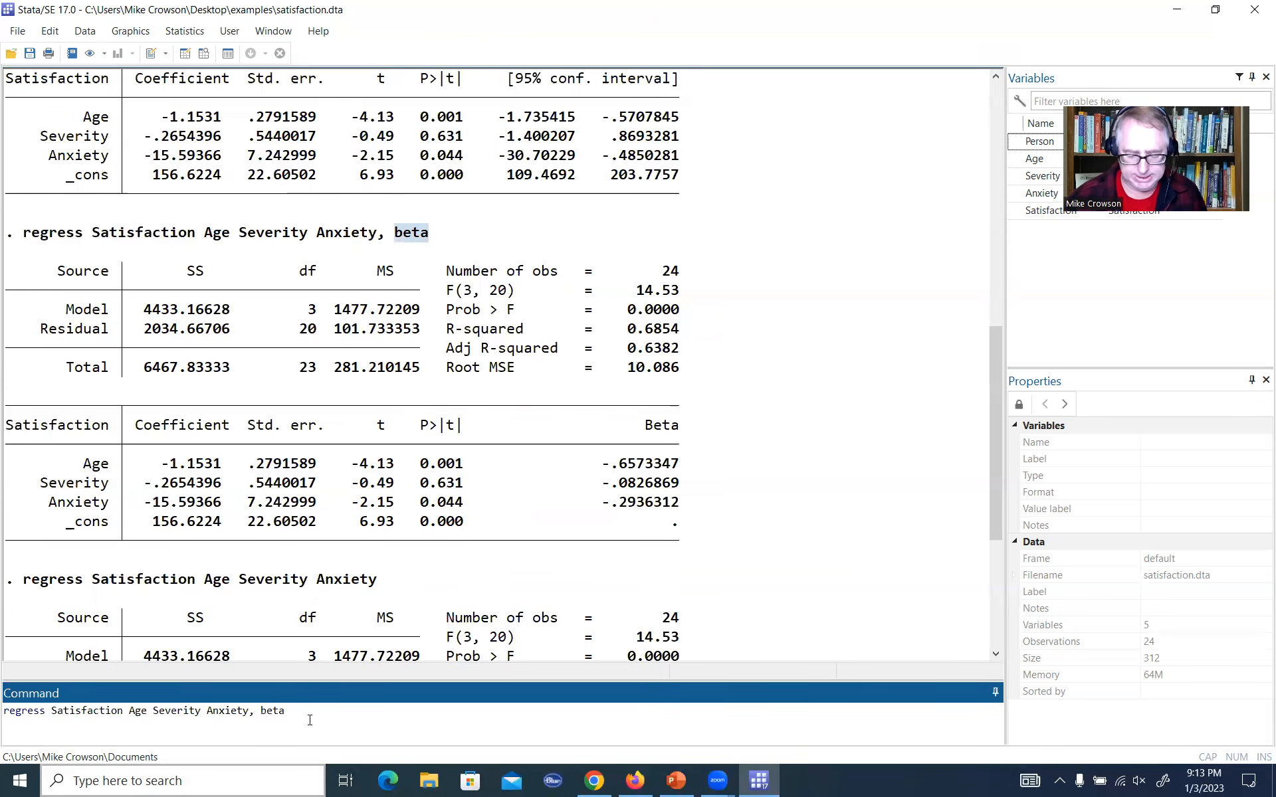
pyautogui.press('Return')
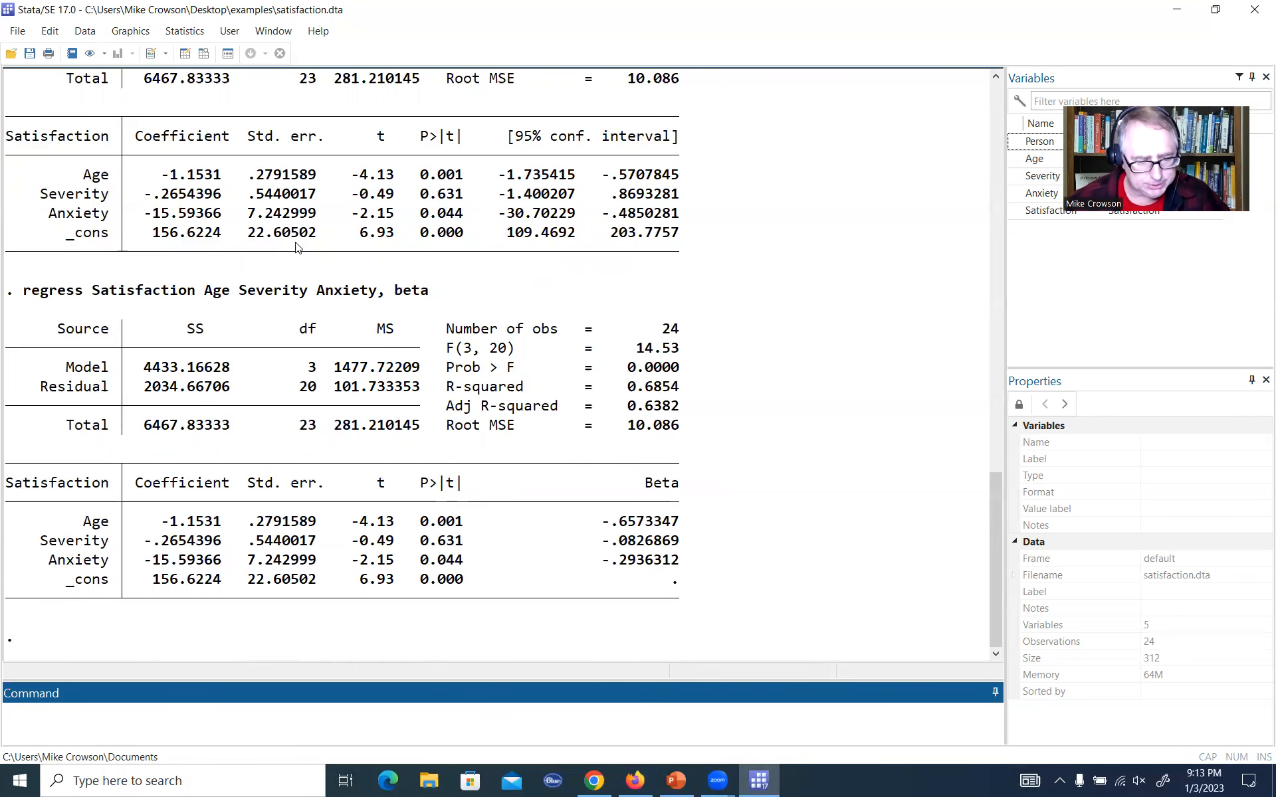
# Open a new do-file and write "regress Satisfaction Age Severity Anxiety" on its second line, followed by blank lines
pyautogui.click(152, 58)
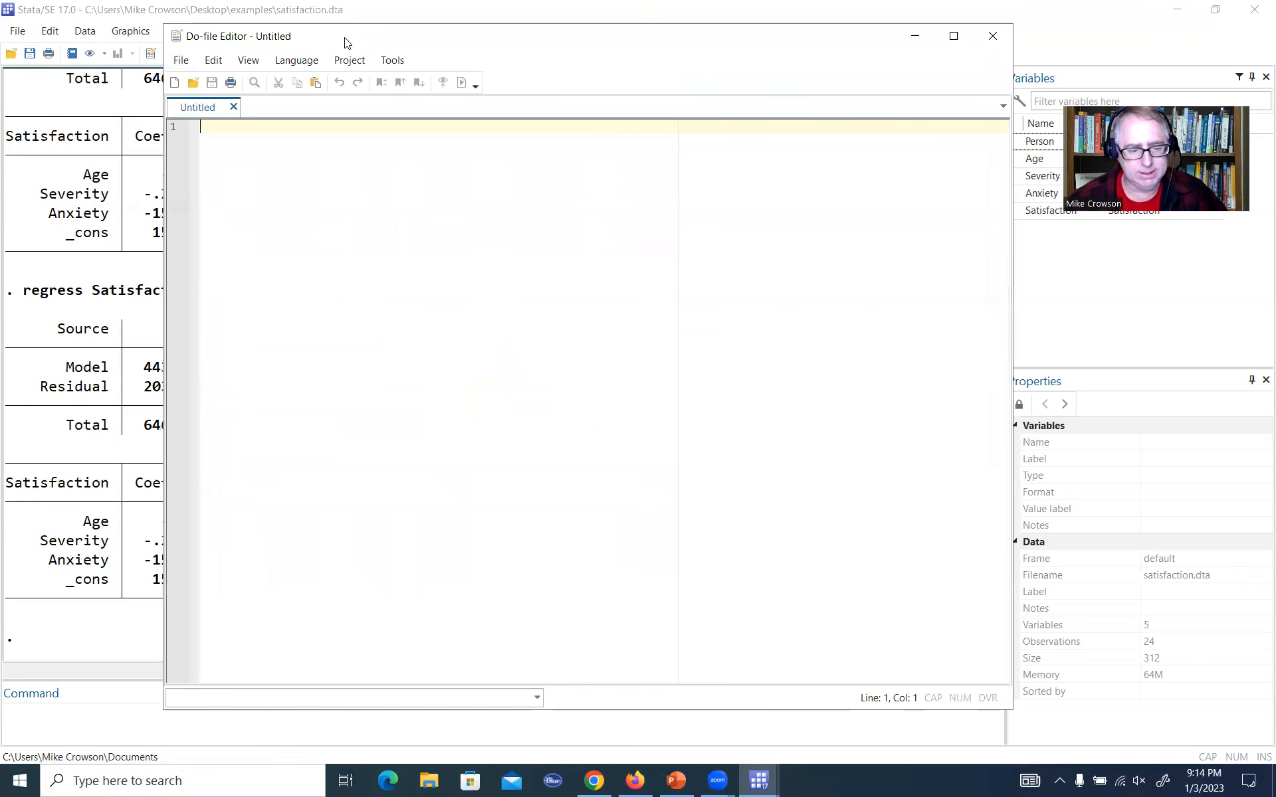
pyautogui.moveTo(344, 43); pyautogui.dragTo(558, 139)
pyautogui.press('Return')
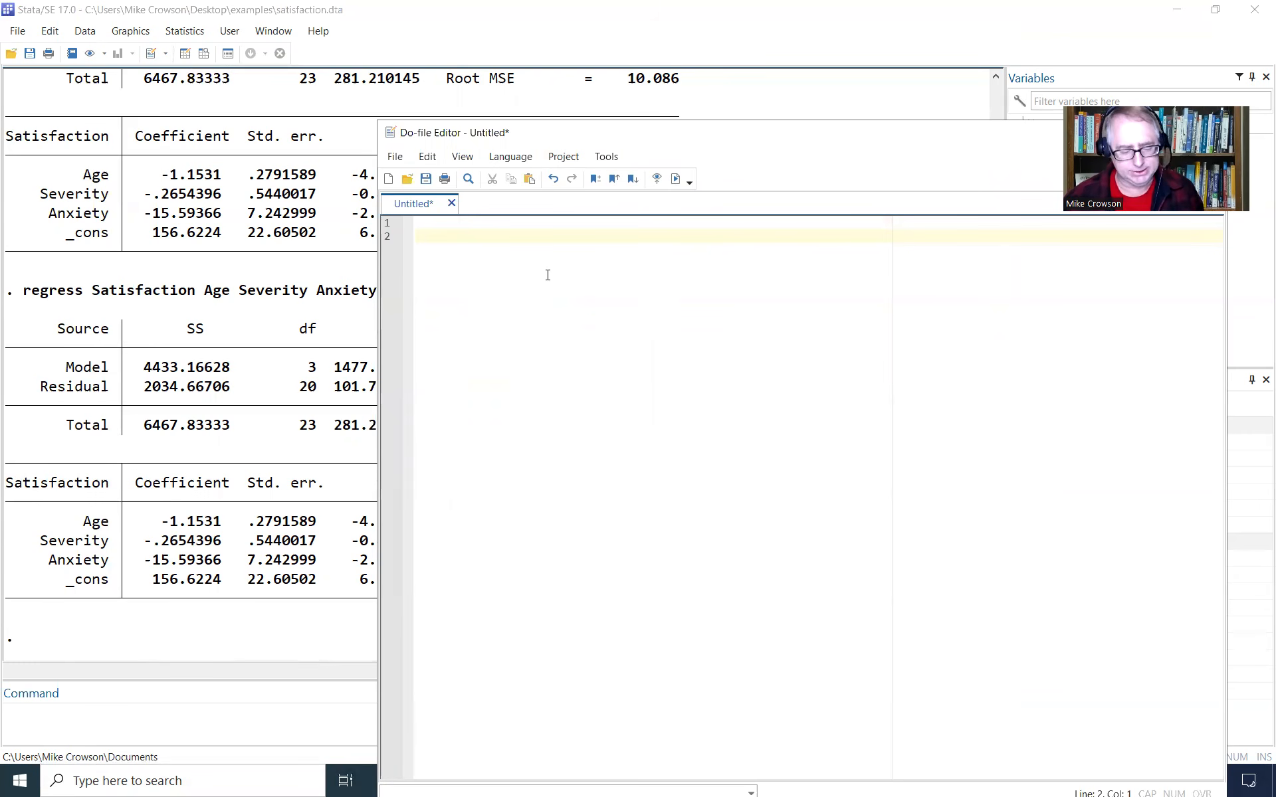
pyautogui.write('regress')
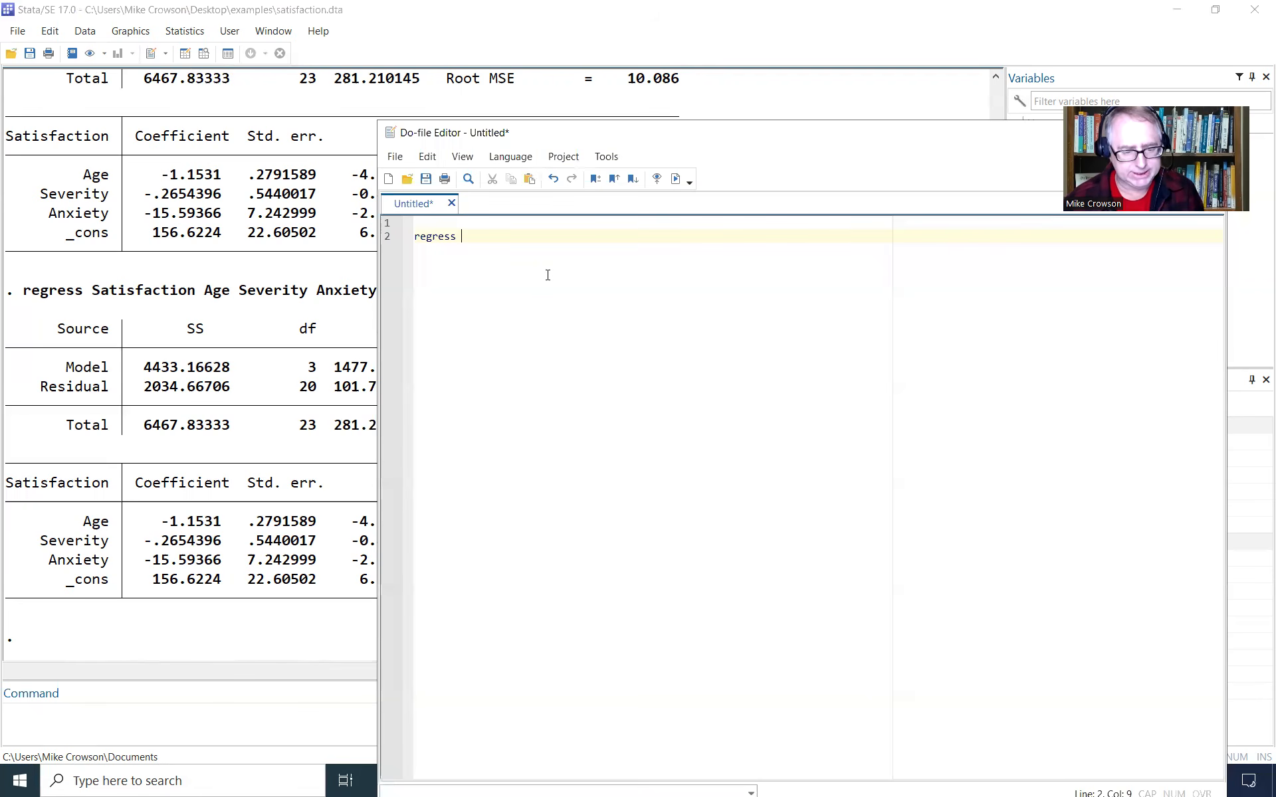
pyautogui.write('Sat')
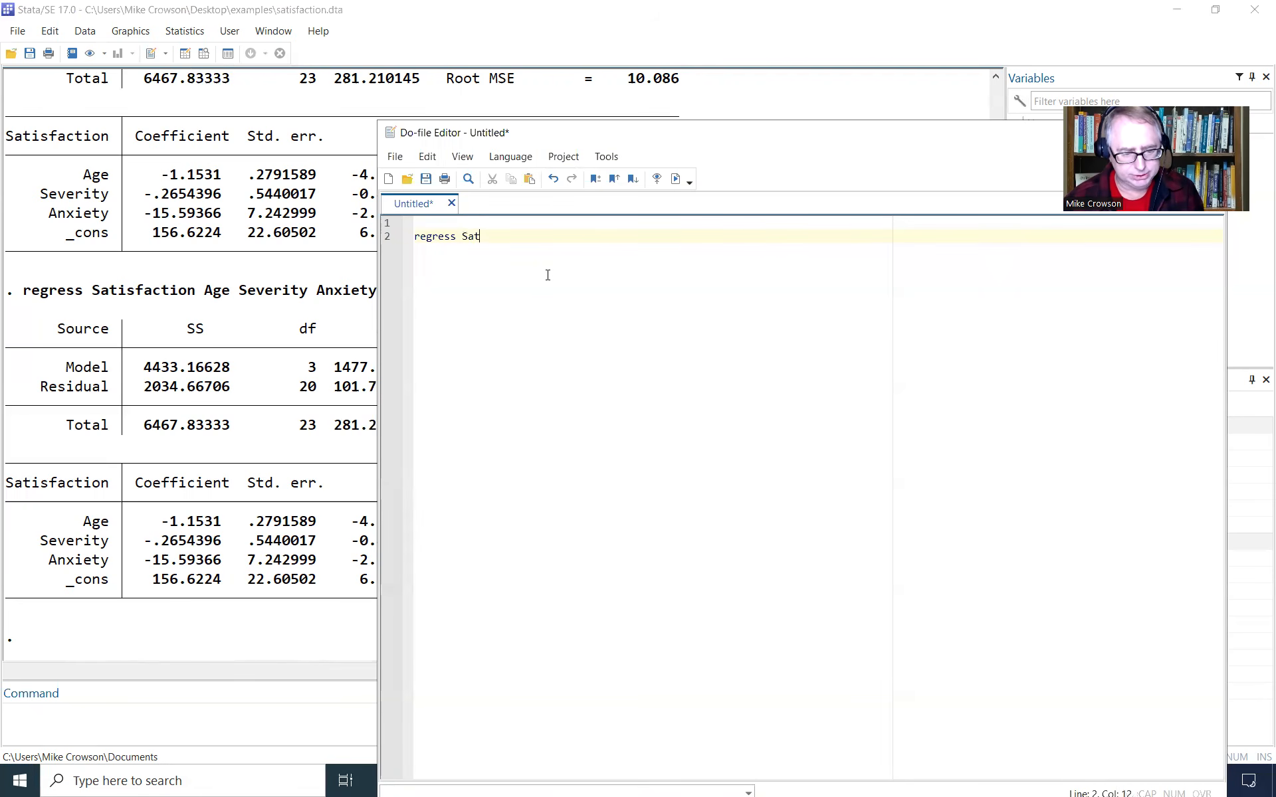
pyautogui.write('isfaction A')
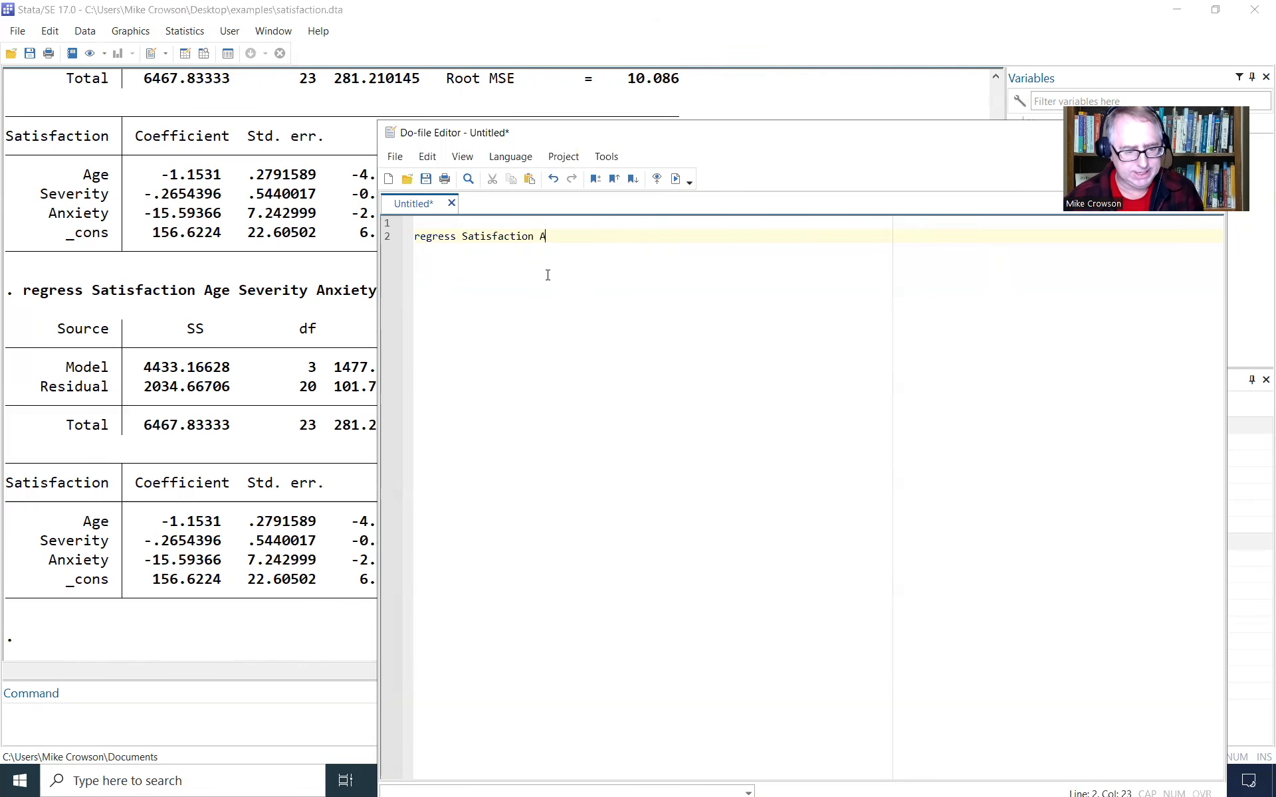
pyautogui.write('ge Severi')
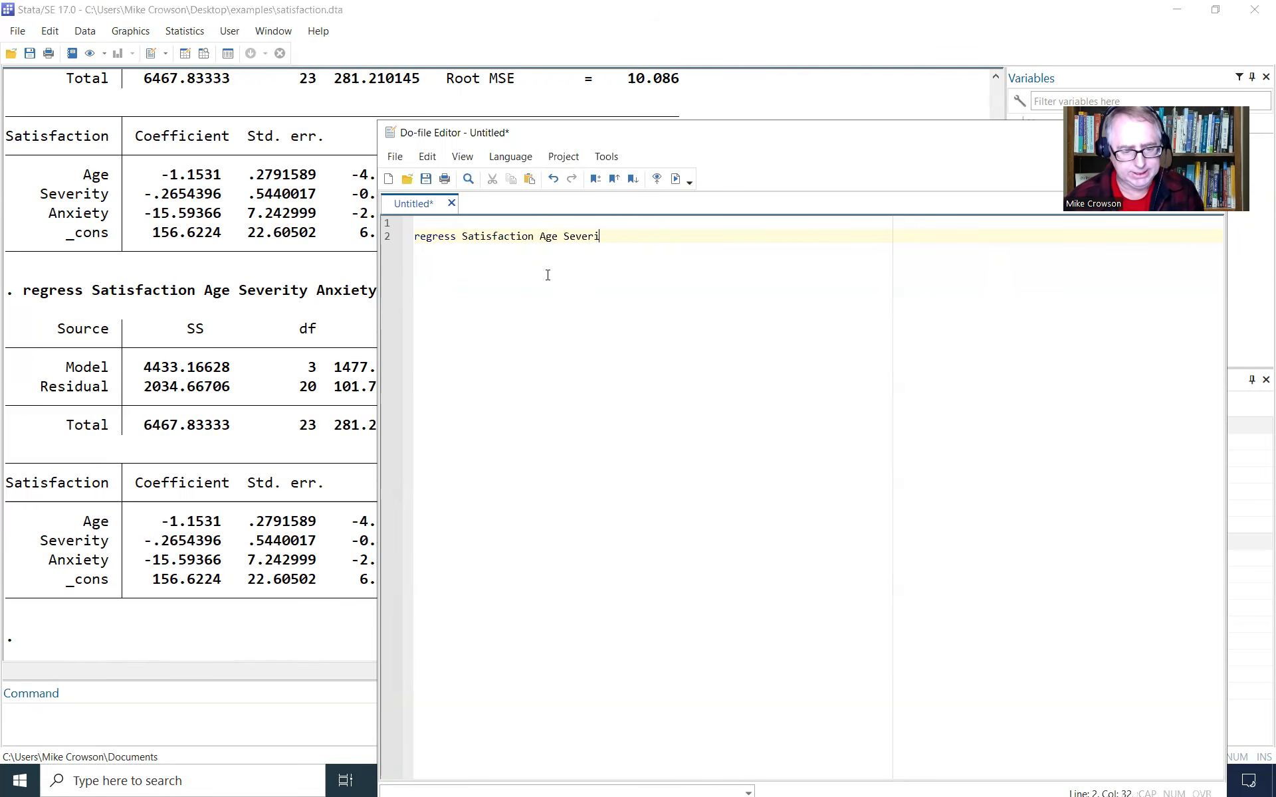
pyautogui.write('ty Anxiety')
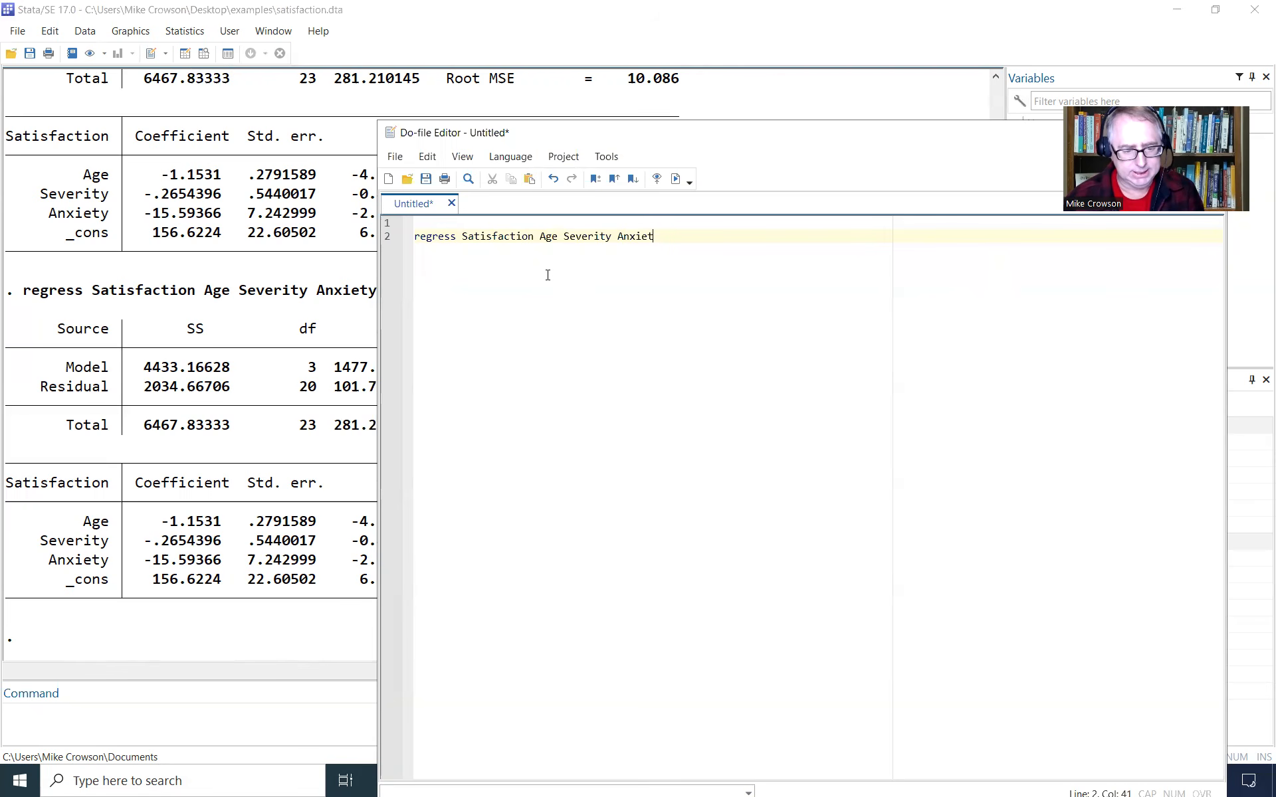
pyautogui.press('Return')
pyautogui.press('Return')
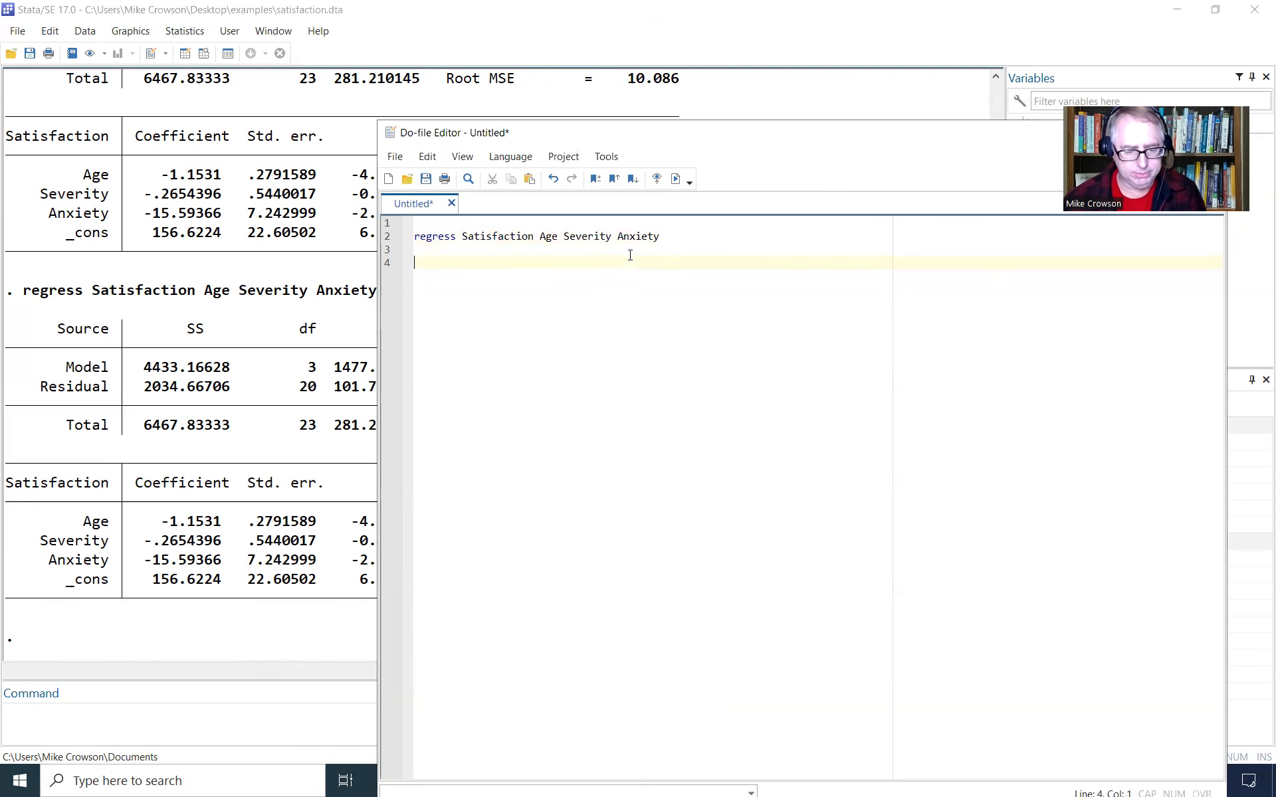
# Execute only the regress line of the do-file as a selection
pyautogui.click(698, 234)
pyautogui.hotkey('shift', 'Home')
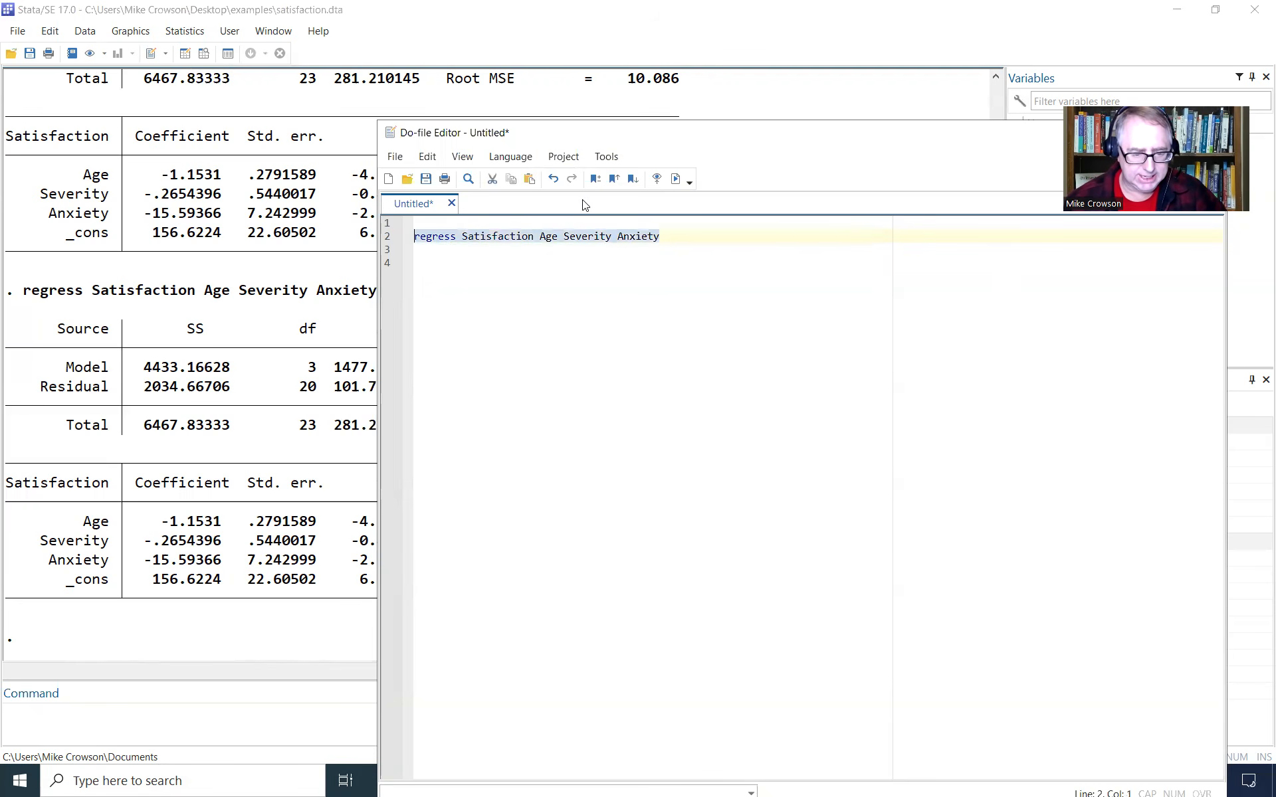
pyautogui.click(679, 188)
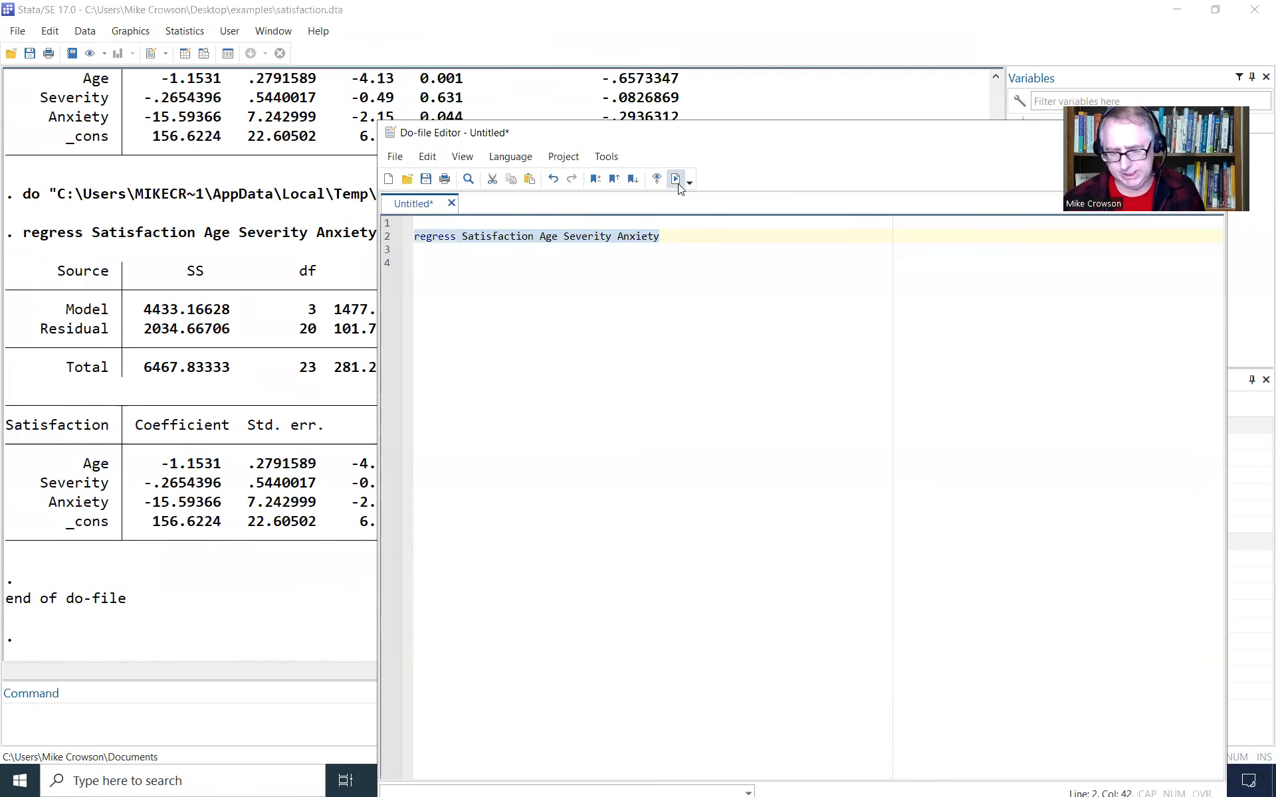
pyautogui.click(695, 248)
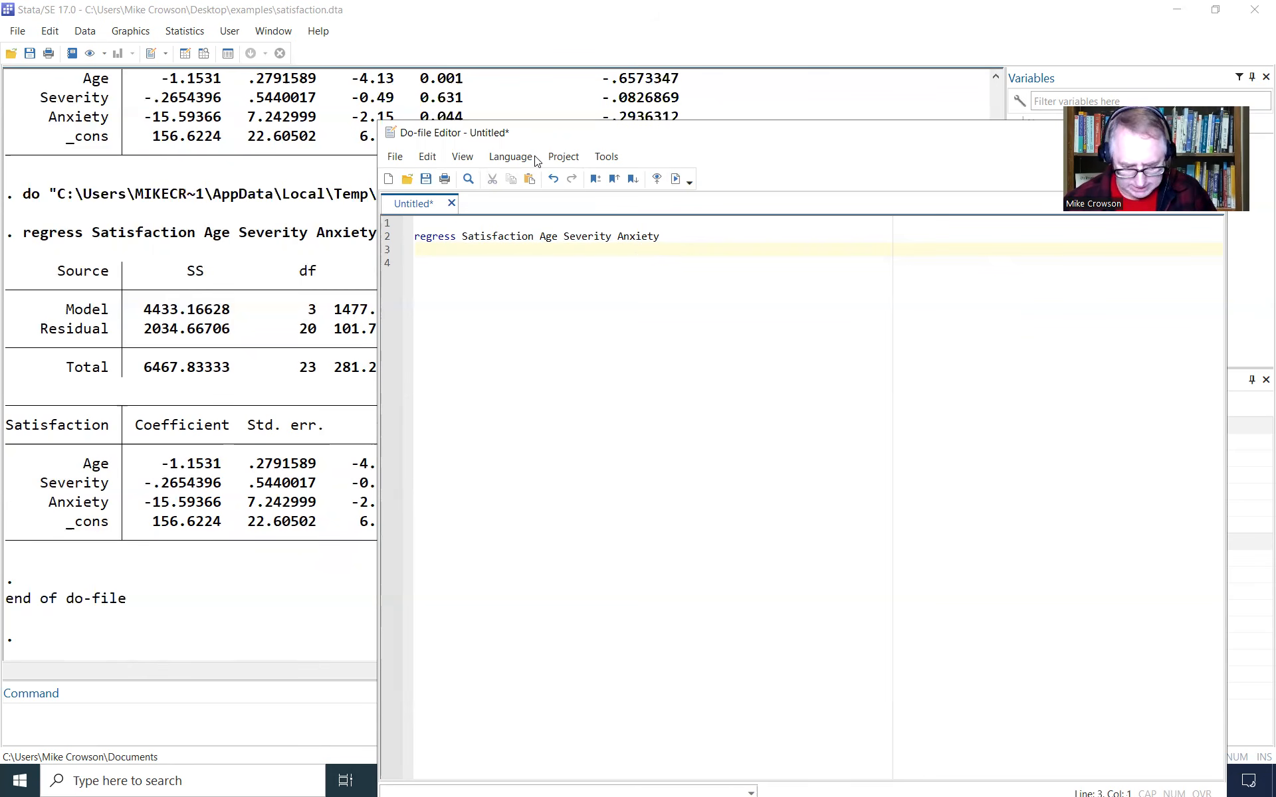
pyautogui.hotkey('alt', 'Tab')
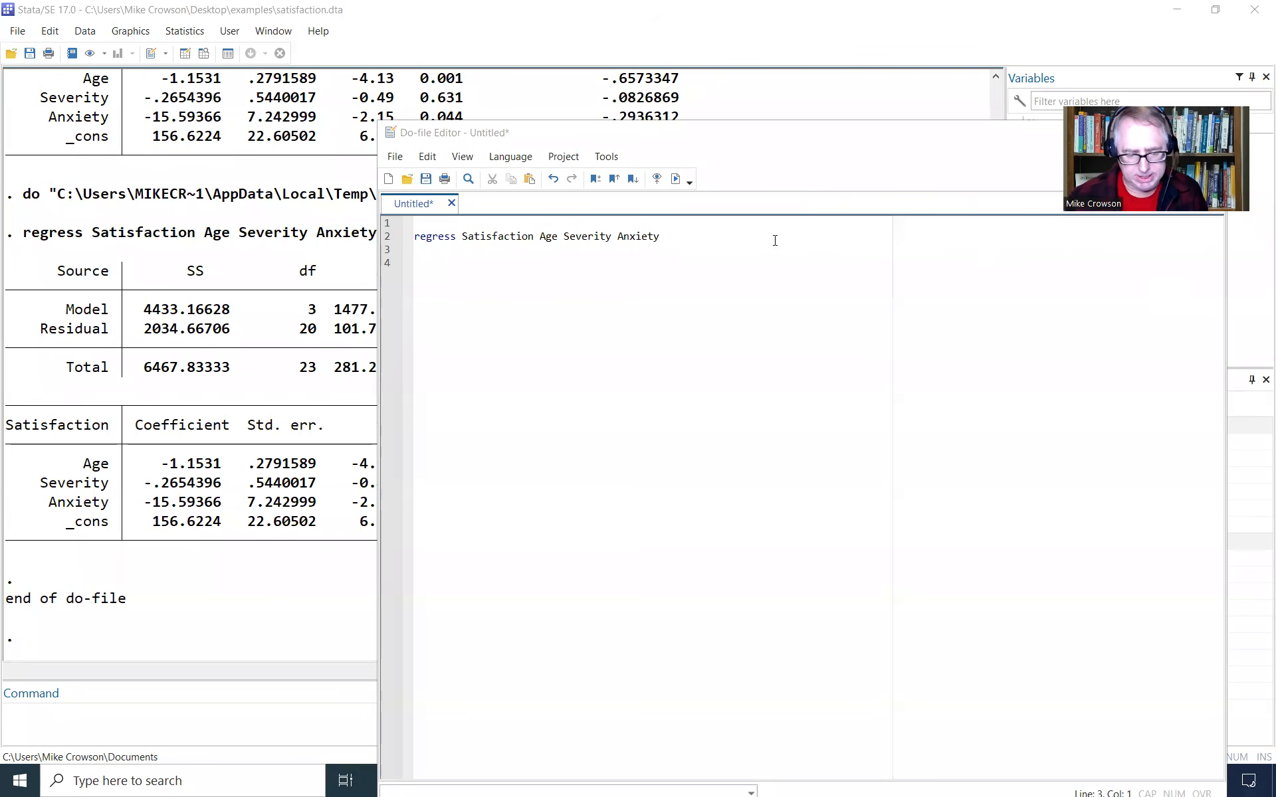
pyautogui.click(707, 246)
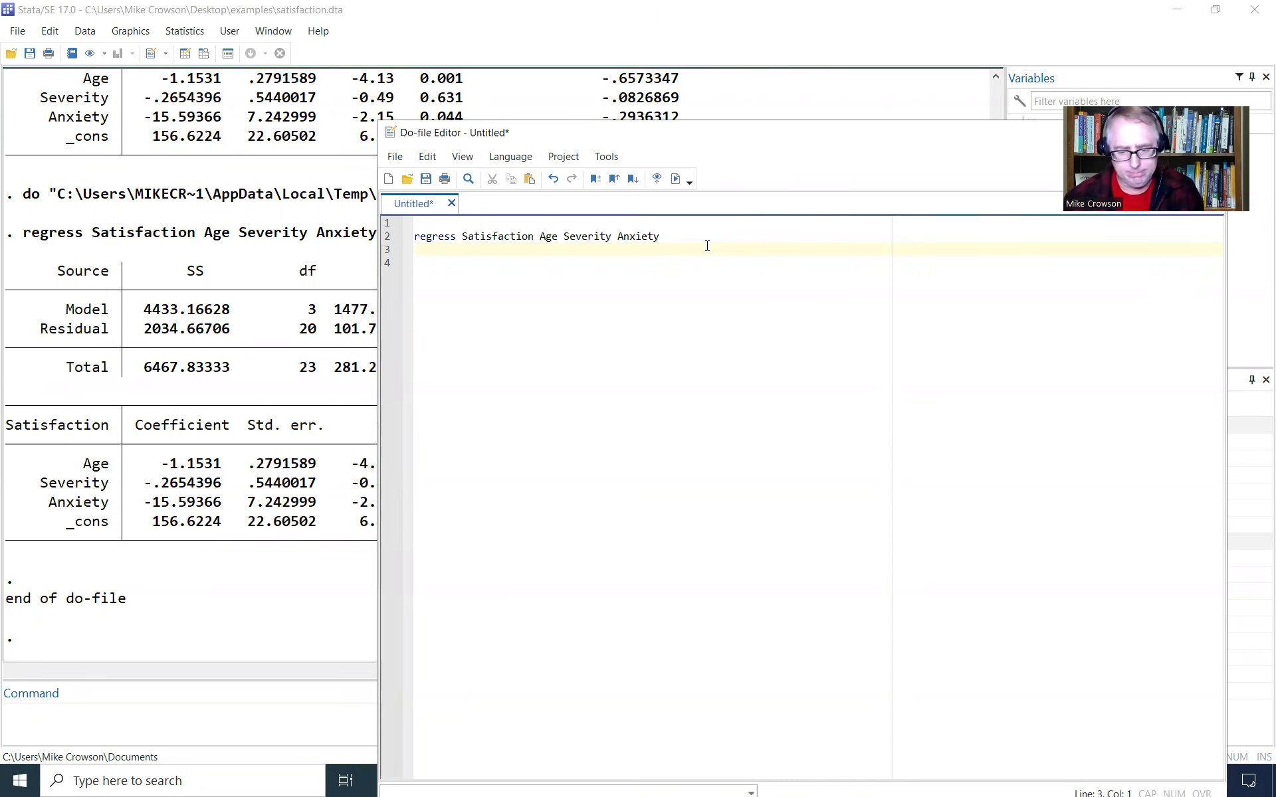
# Return to the main results window, open the Postestimation Selector and go through its command categories
pyautogui.click(212, 167)
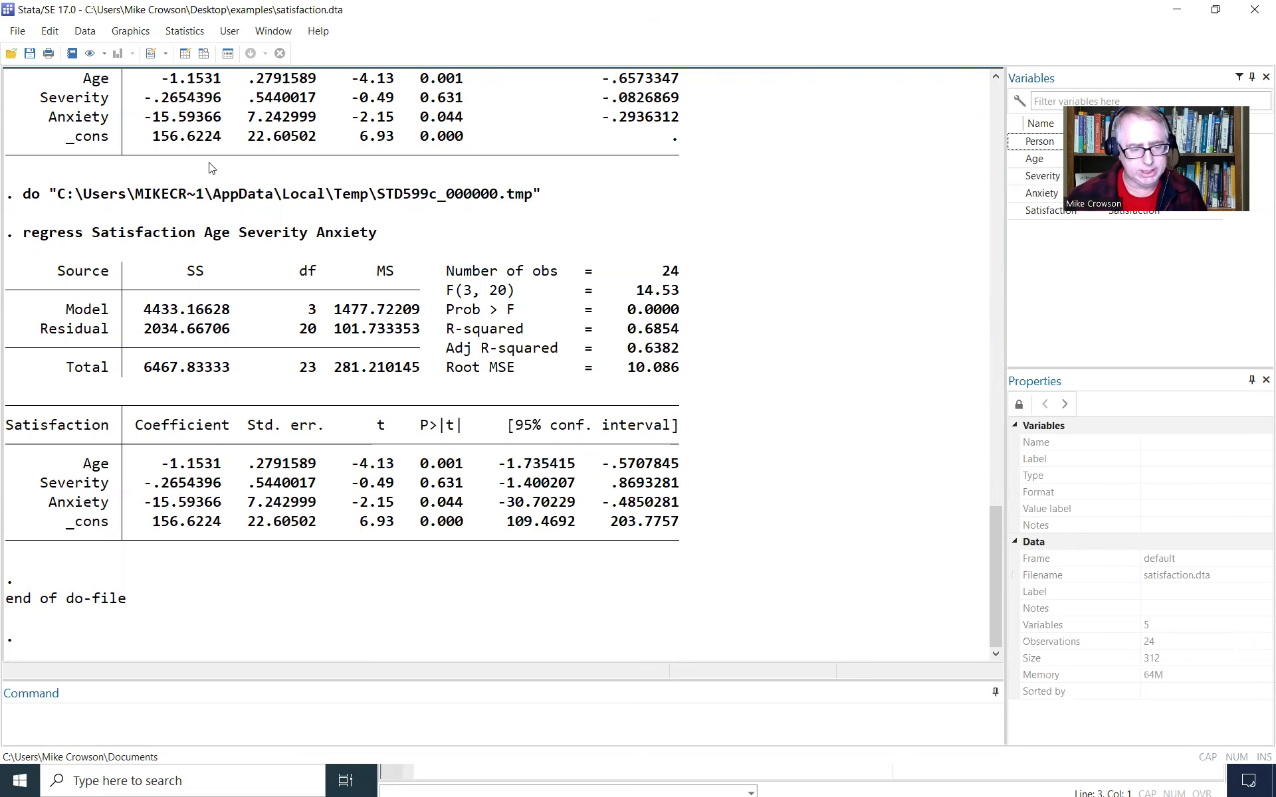
pyautogui.click(186, 31)
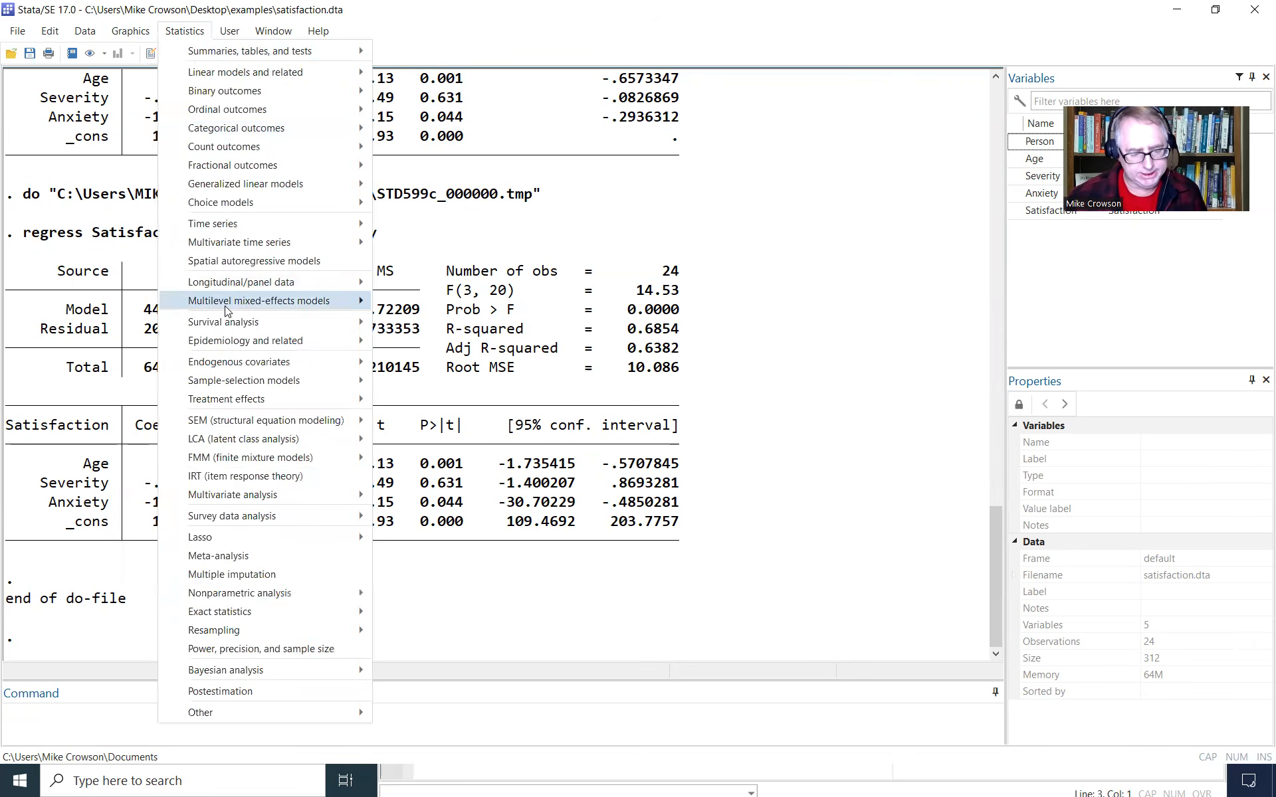
pyautogui.click(270, 691)
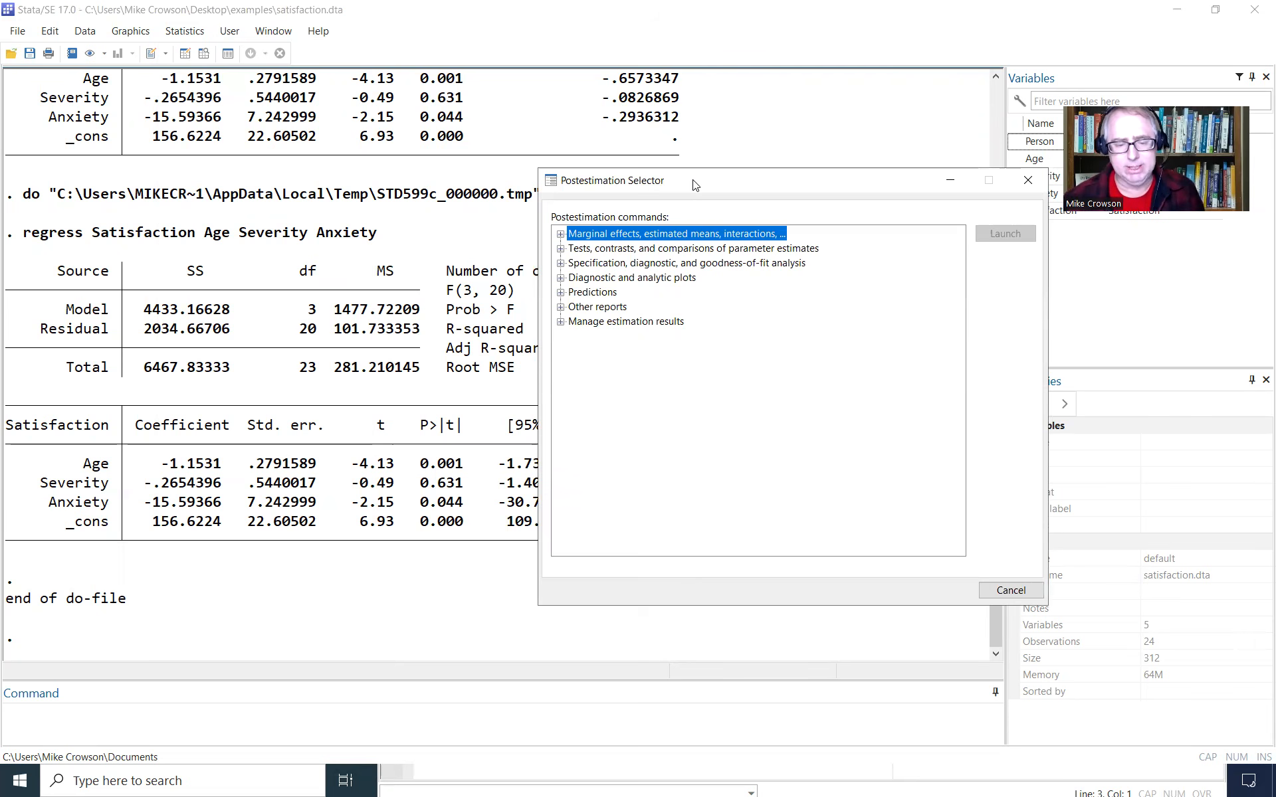
pyautogui.click(693, 250)
pyautogui.click(691, 265)
pyautogui.click(676, 285)
pyautogui.click(608, 294)
pyautogui.click(608, 317)
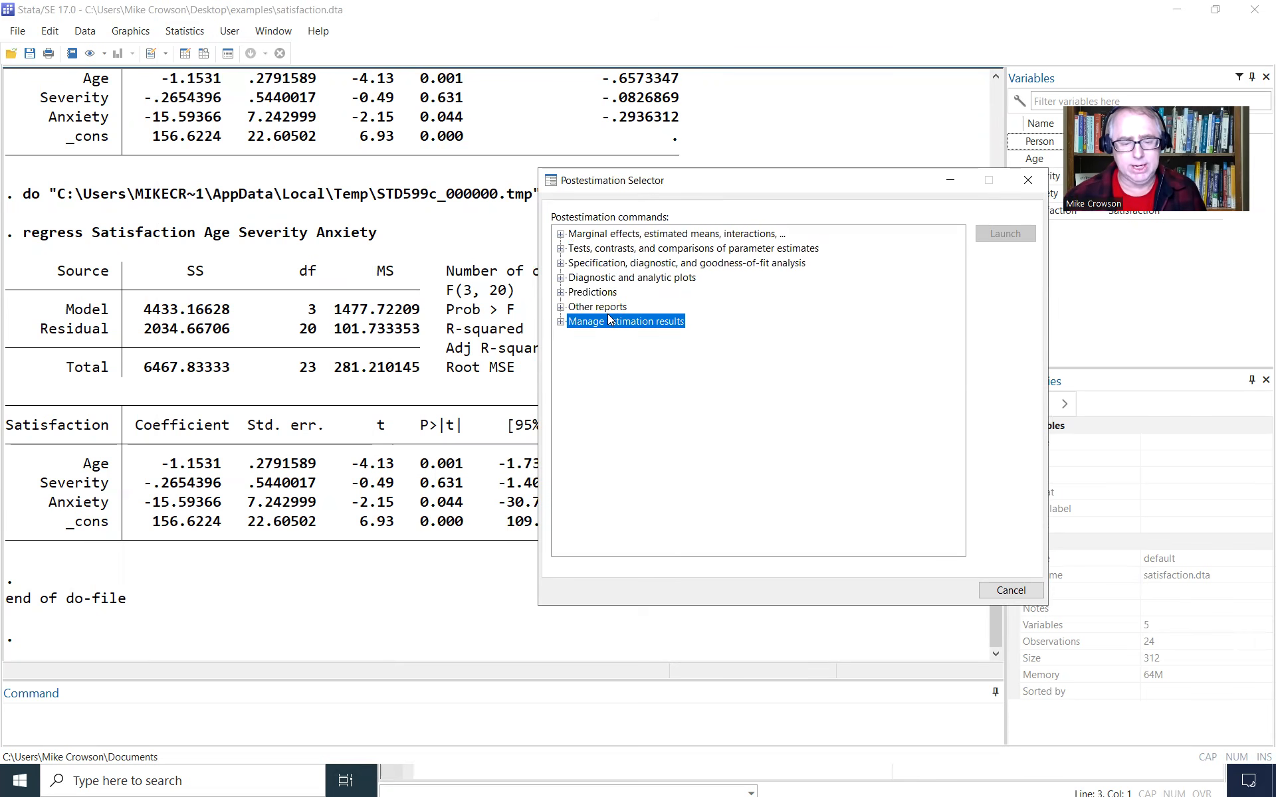
pyautogui.click(611, 309)
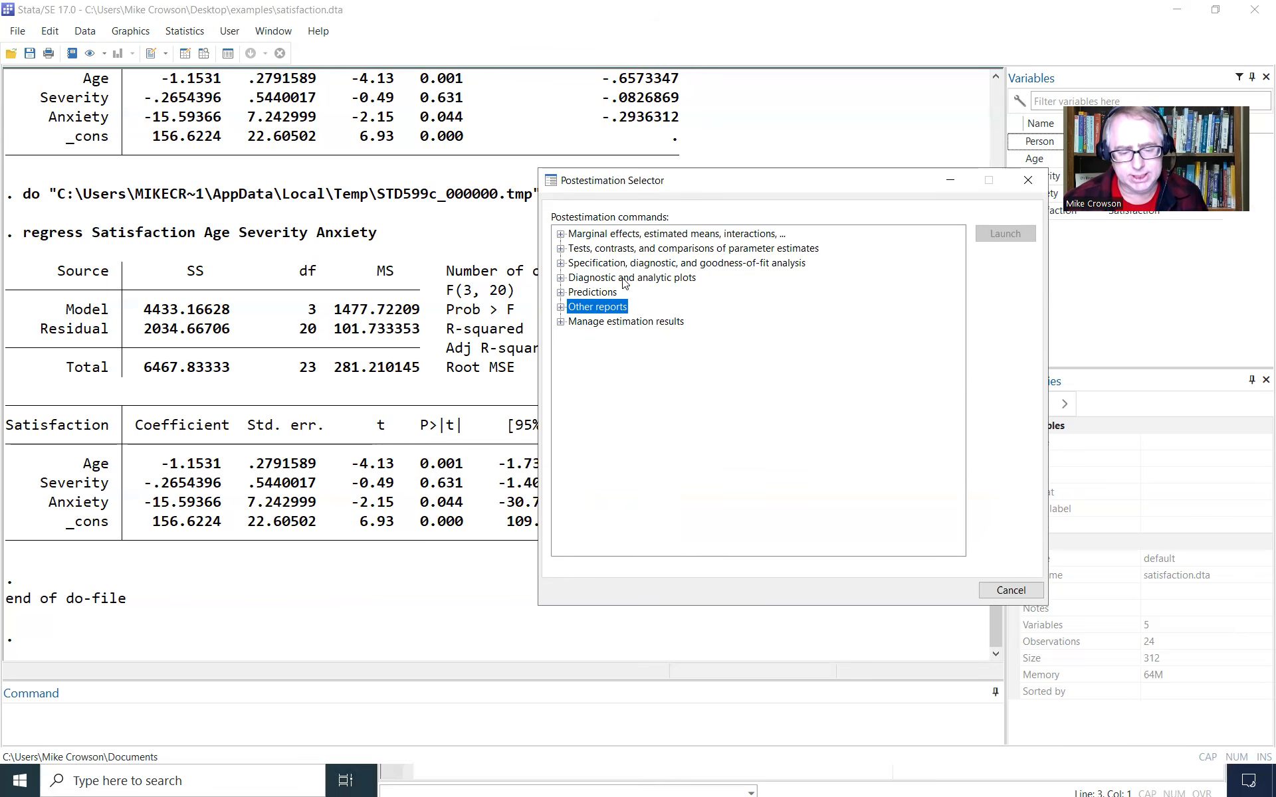
# Report the variance inflation factors from the specification, diagnostic and goodness-of-fit analysis group, and close the Postestimation Selector
pyautogui.doubleClick(624, 278)
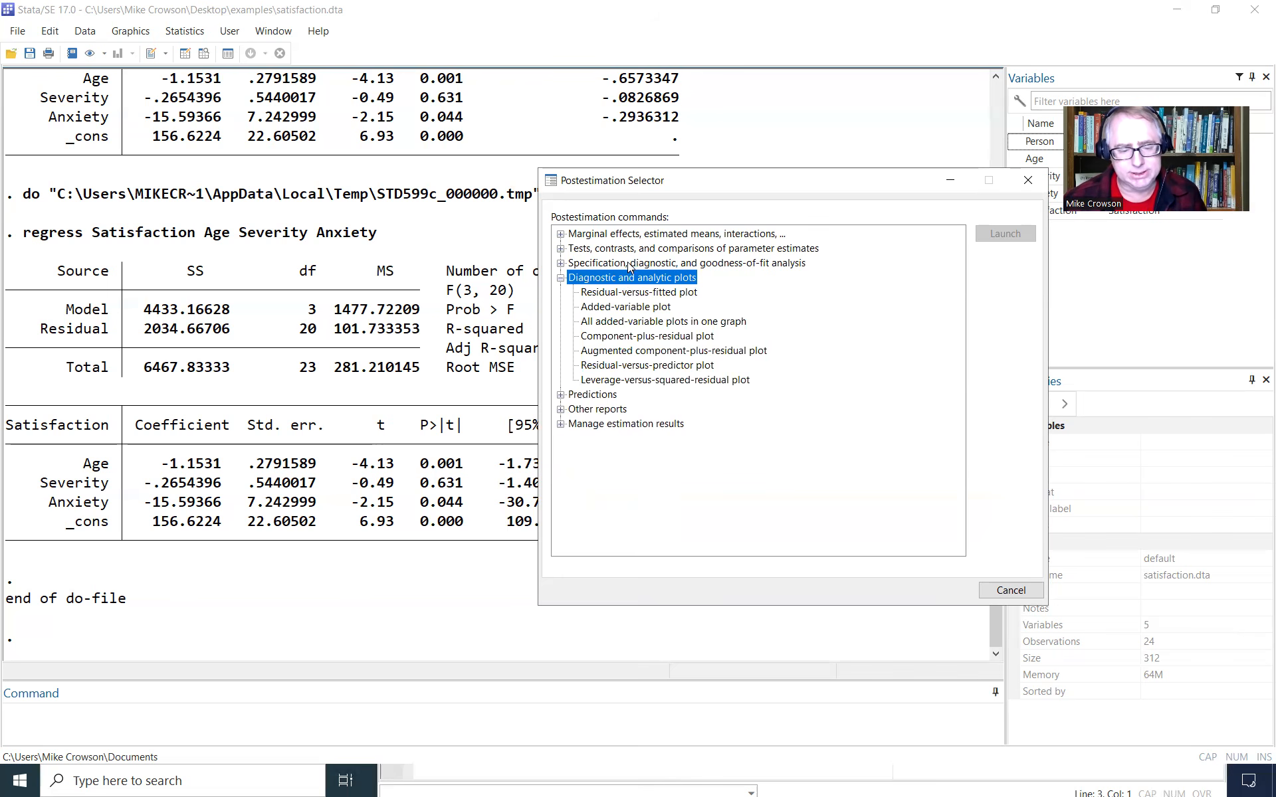
pyautogui.doubleClick(628, 263)
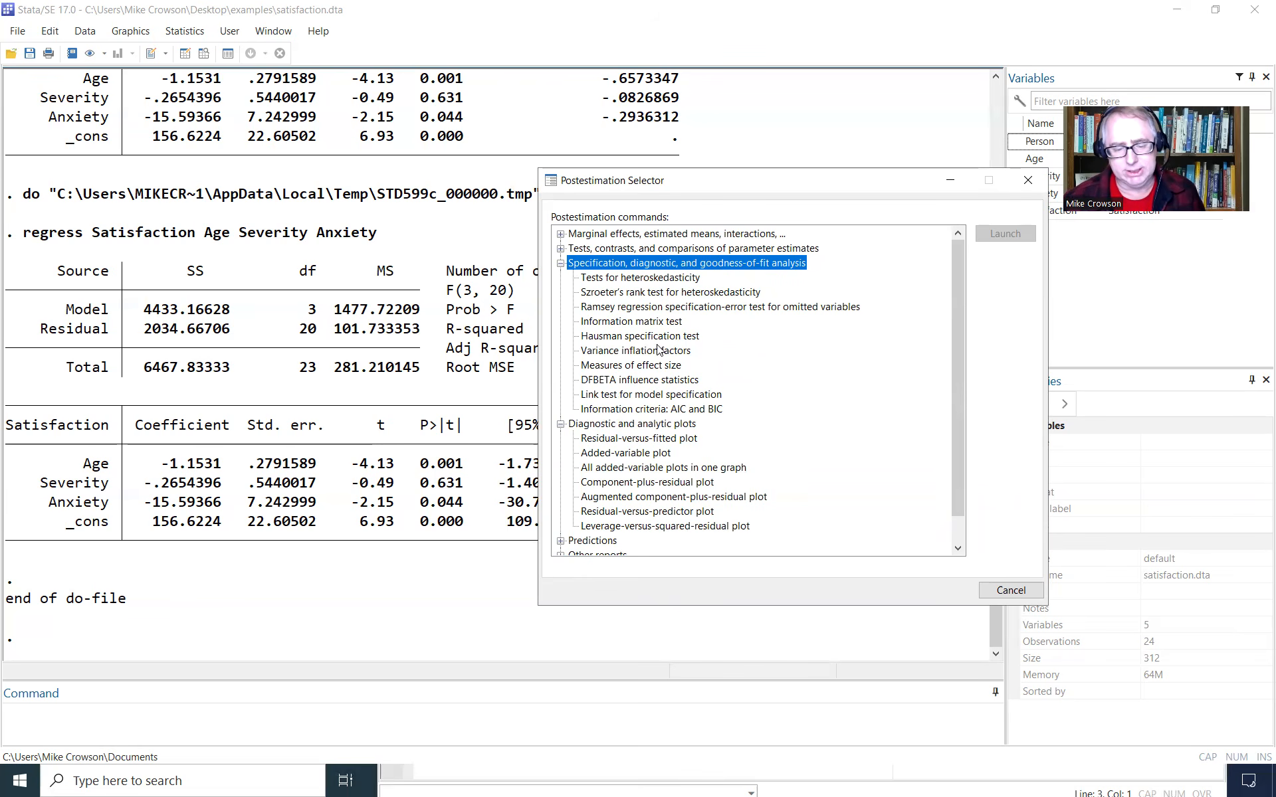
pyautogui.click(633, 352)
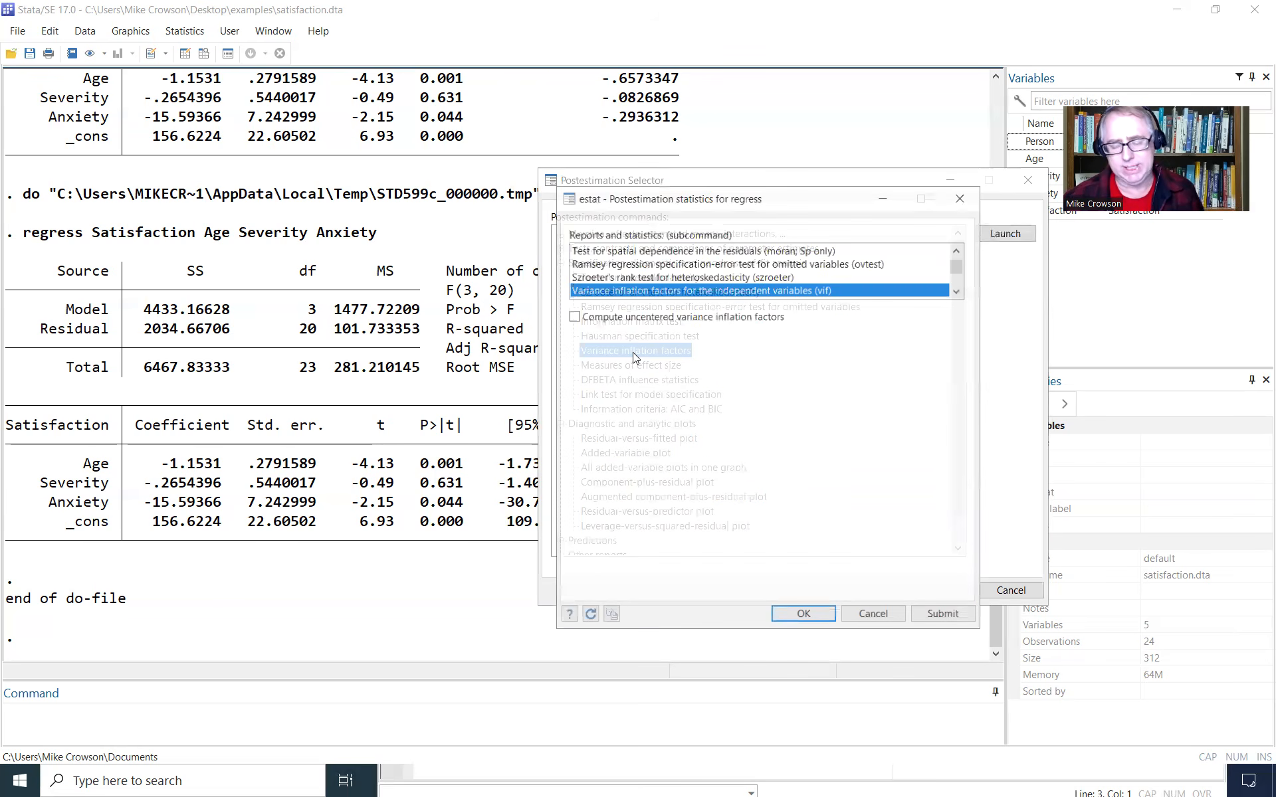
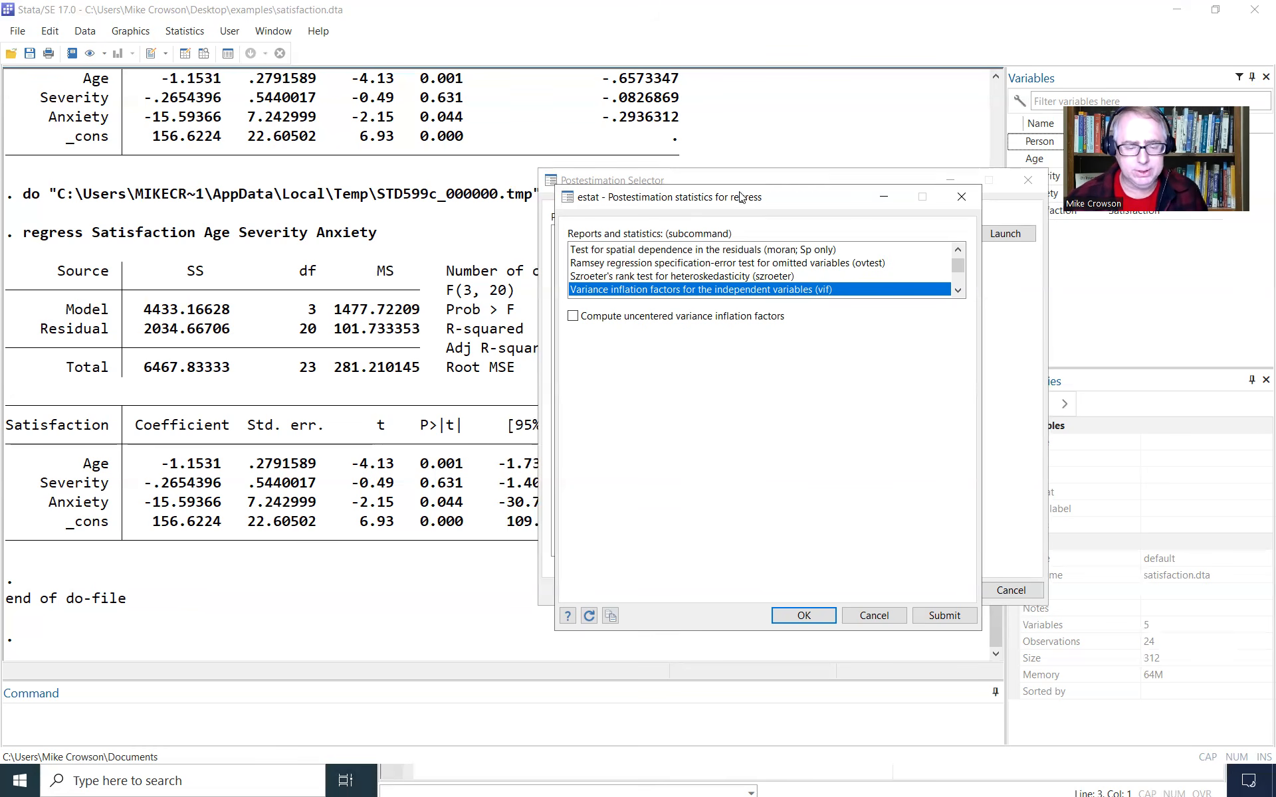
pyautogui.moveTo(739, 196); pyautogui.dragTo(727, 170)
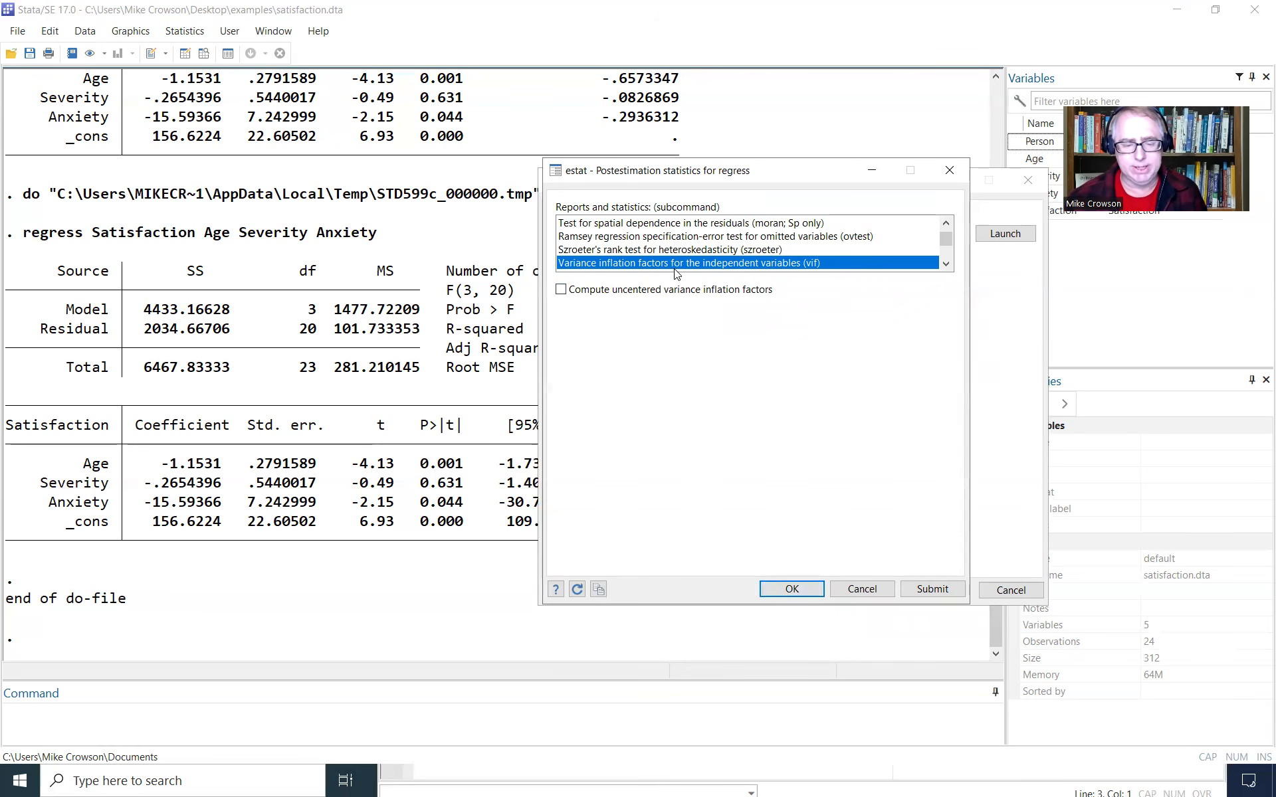
pyautogui.press('Return')
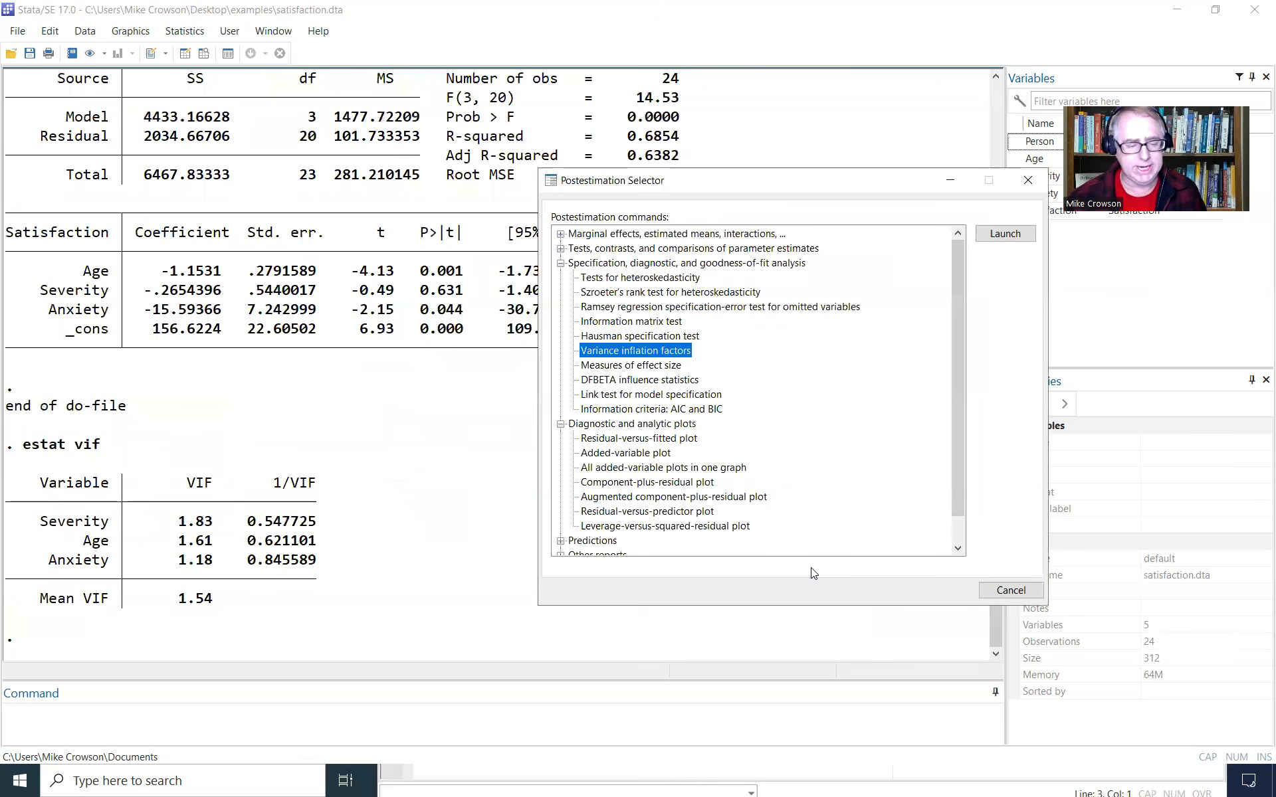
pyautogui.press('Escape')
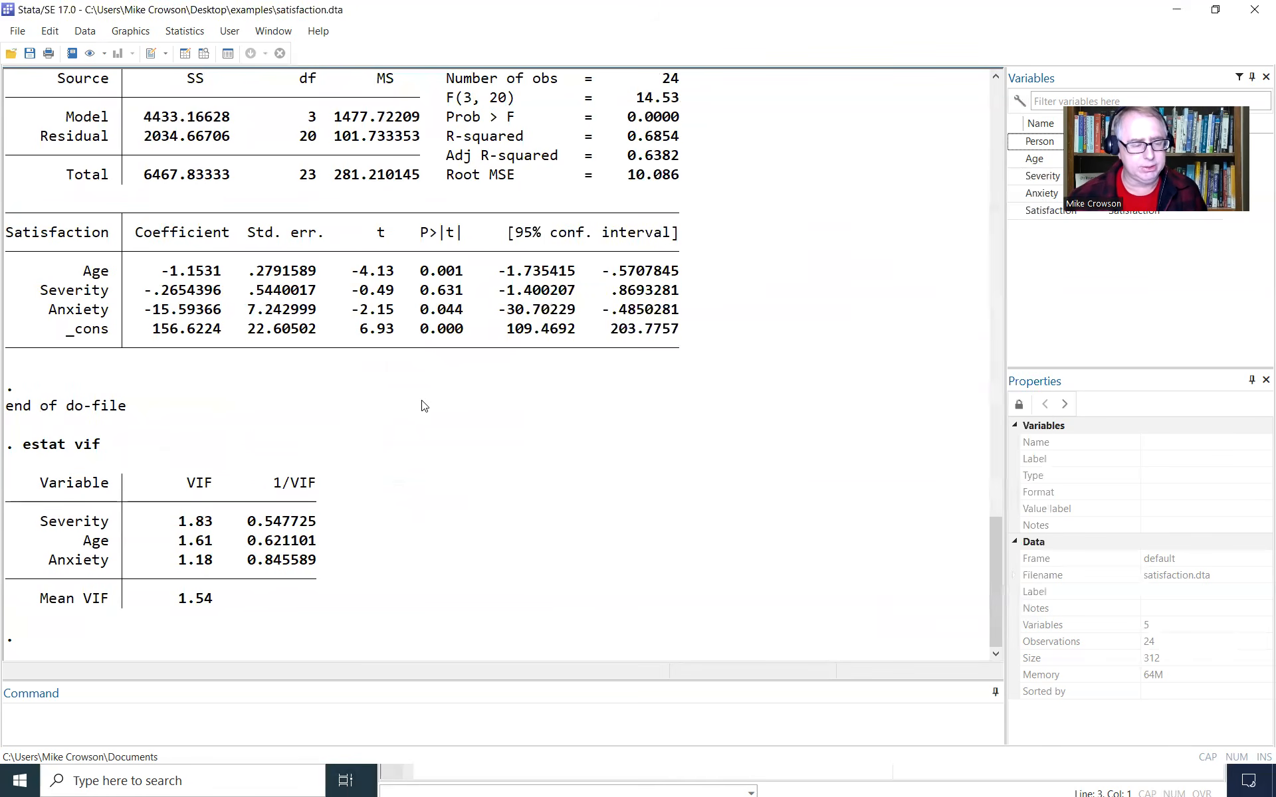
# Highlight the "estat vif" command in the results, and clear the highlight
pyautogui.moveTo(112, 447); pyautogui.dragTo(24, 448)
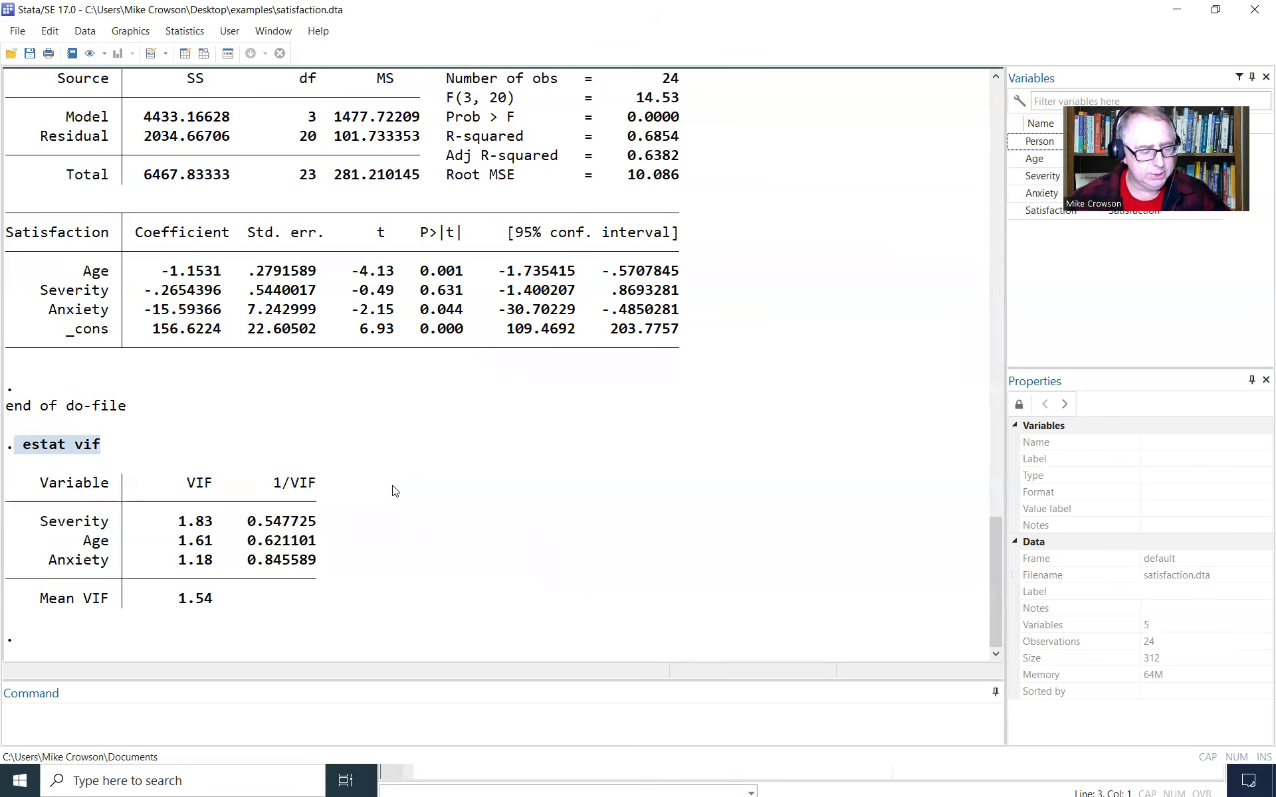
pyautogui.click(408, 491)
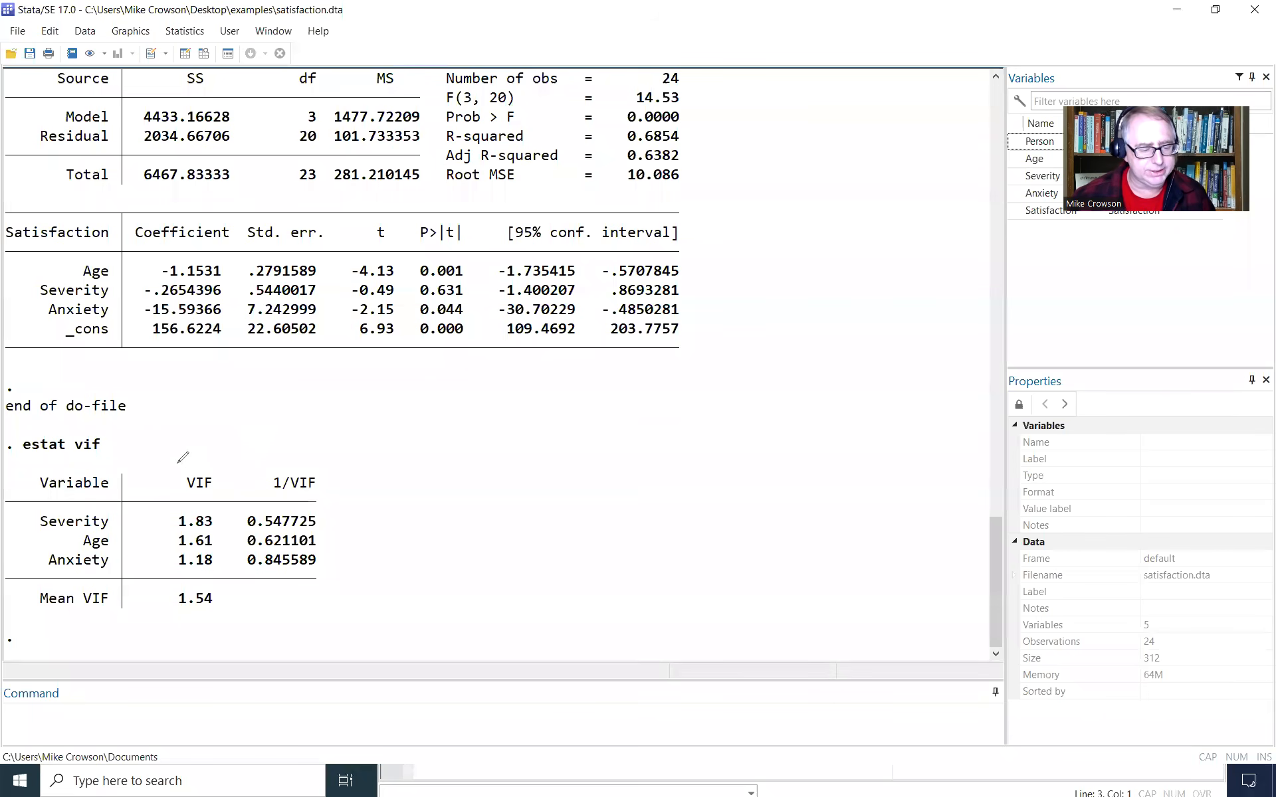
# Circle the VIF heading, bracket and tick the values of the three predictors, and write the ">10" cutoff beside the results
pyautogui.moveTo(199, 464)
pyautogui.mouseDown()
pyautogui.moveTo(171, 497)
pyautogui.moveTo(196, 458)
pyautogui.mouseUp()
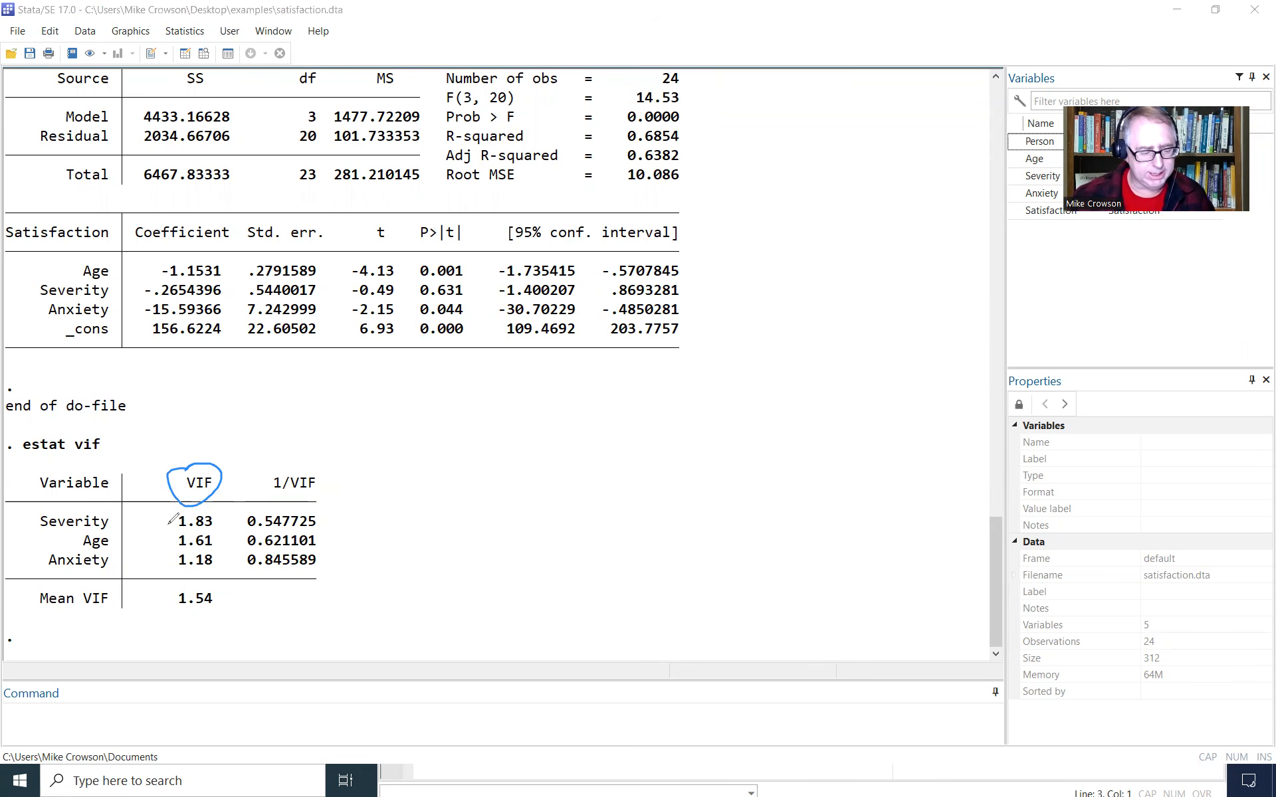
pyautogui.moveTo(176, 513)
pyautogui.mouseDown()
pyautogui.moveTo(158, 551)
pyautogui.moveTo(167, 575)
pyautogui.mouseUp()
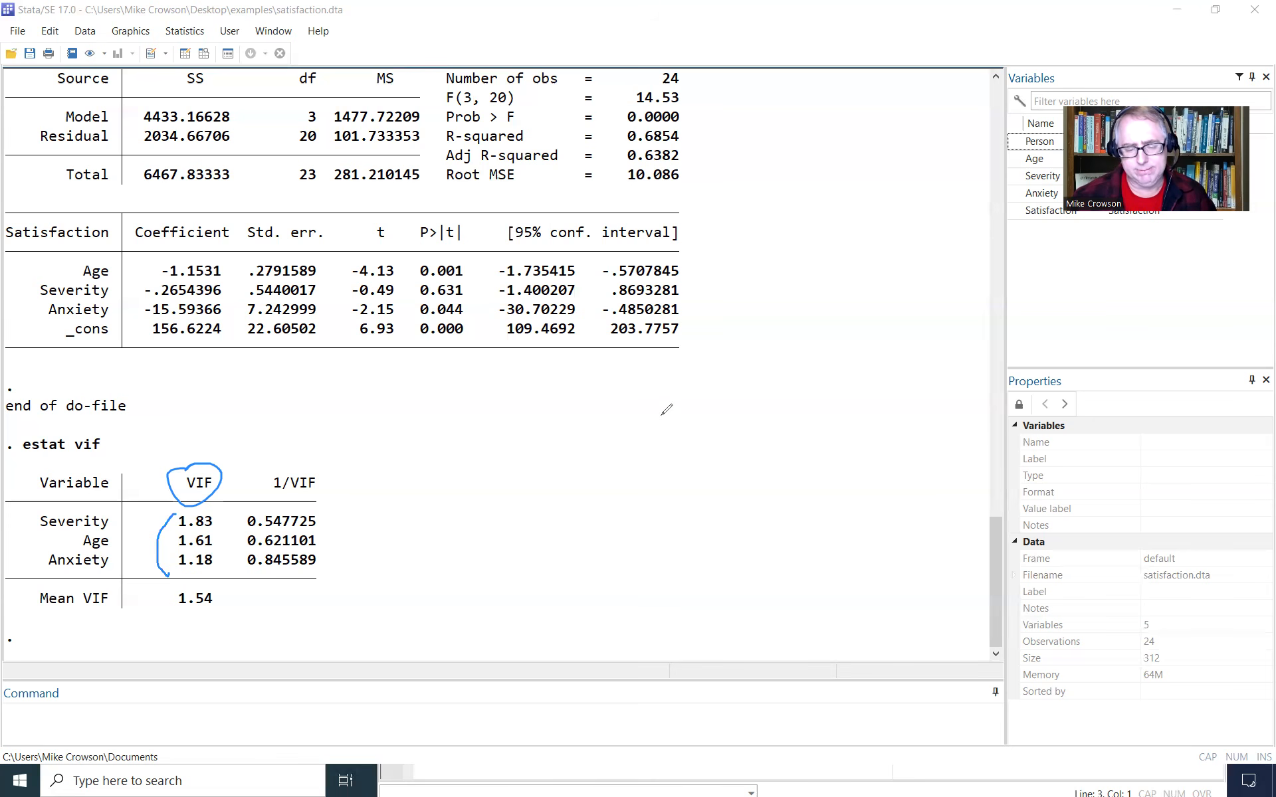
pyautogui.moveTo(666, 411)
pyautogui.mouseDown()
pyautogui.moveTo(663, 427)
pyautogui.moveTo(678, 416)
pyautogui.moveTo(661, 407)
pyautogui.mouseUp()
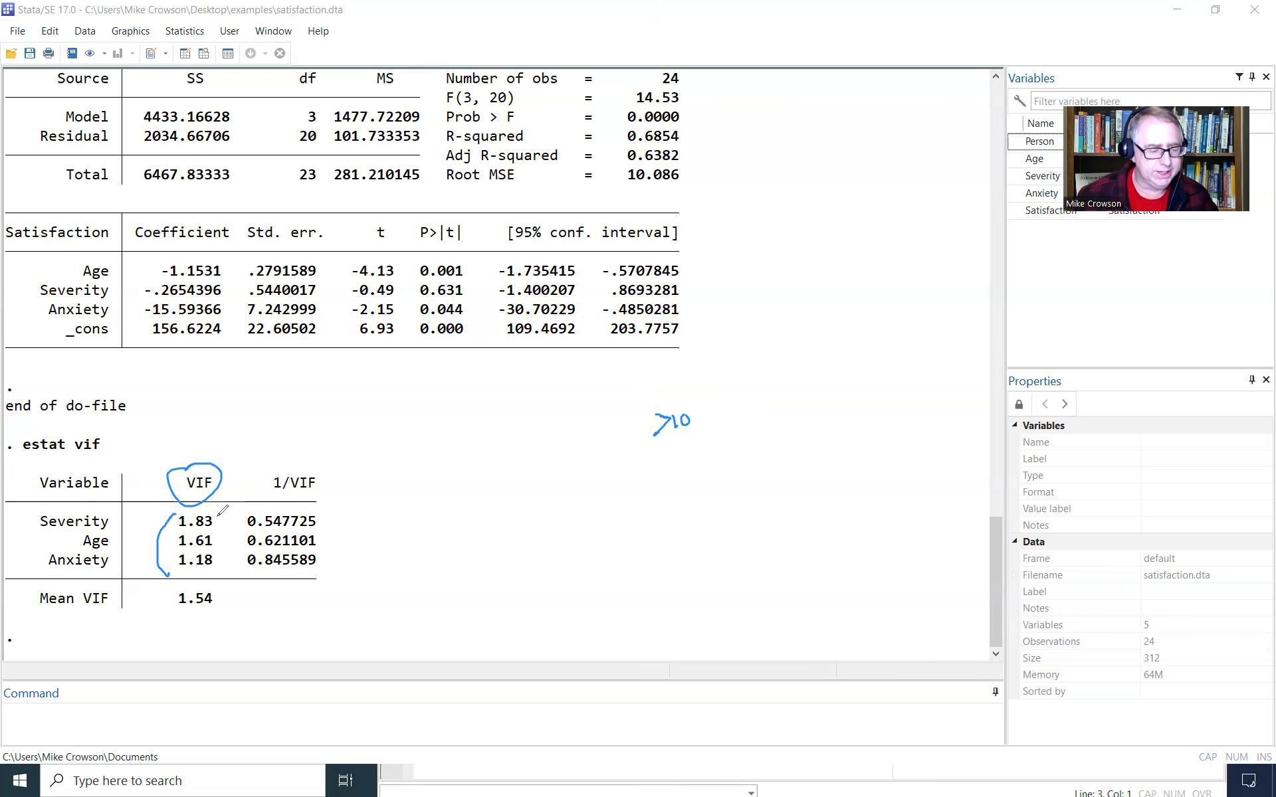
pyautogui.moveTo(225, 503); pyautogui.dragTo(219, 520)
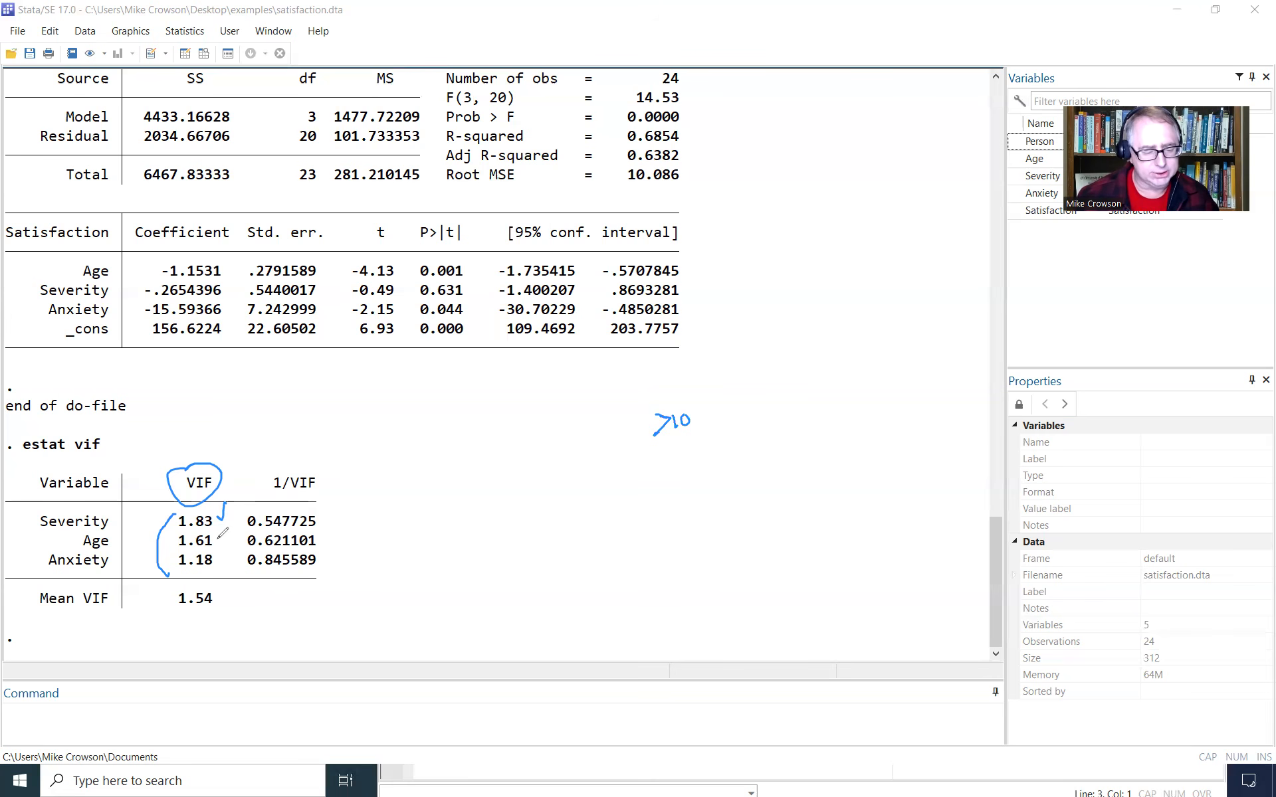
pyautogui.moveTo(220, 528); pyautogui.dragTo(230, 525)
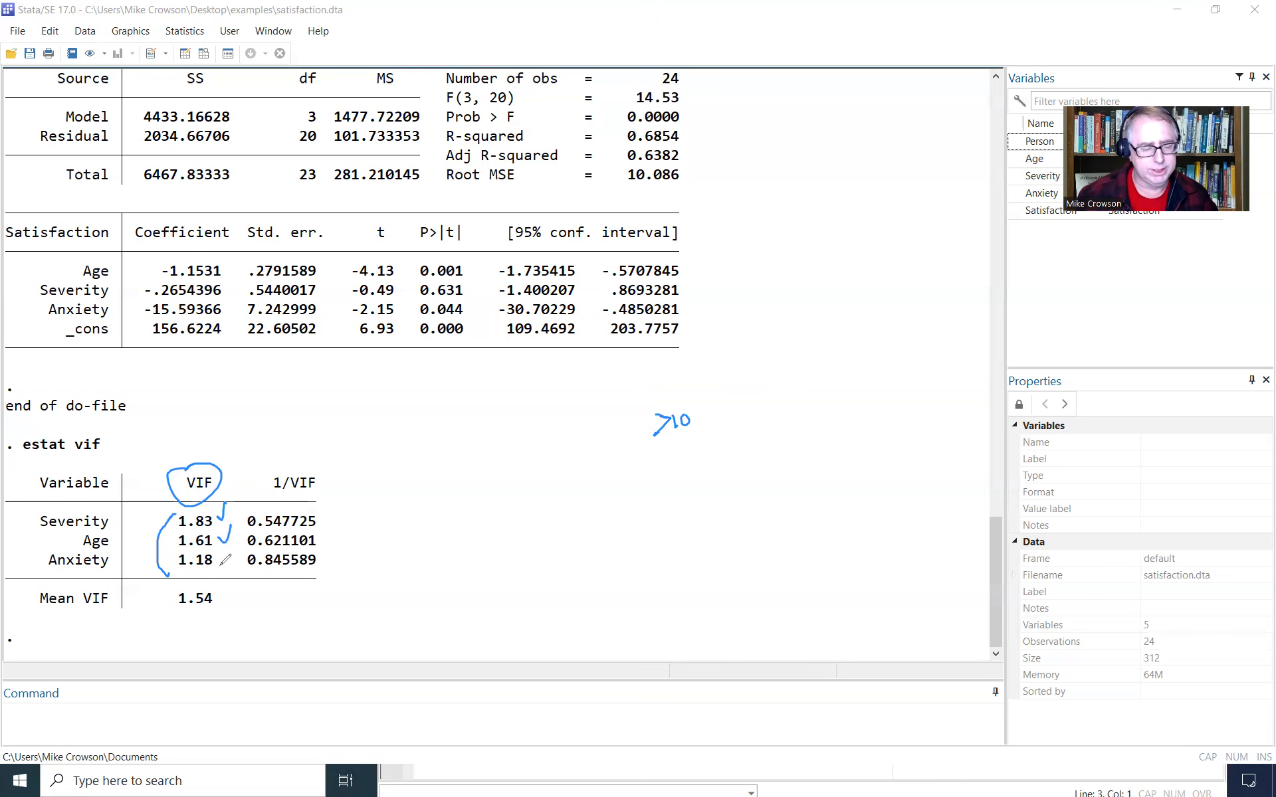
pyautogui.moveTo(220, 553); pyautogui.dragTo(231, 550)
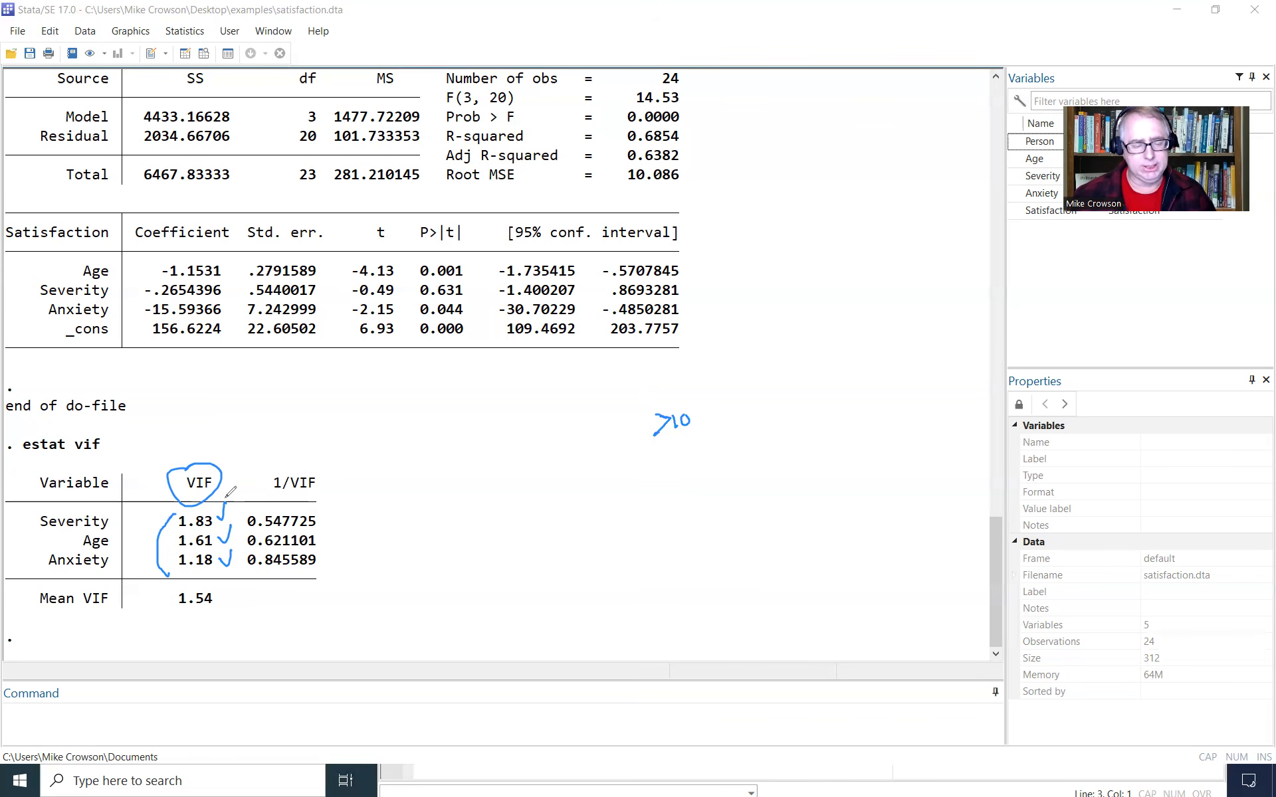
pyautogui.moveTo(222, 512); pyautogui.dragTo(227, 503)
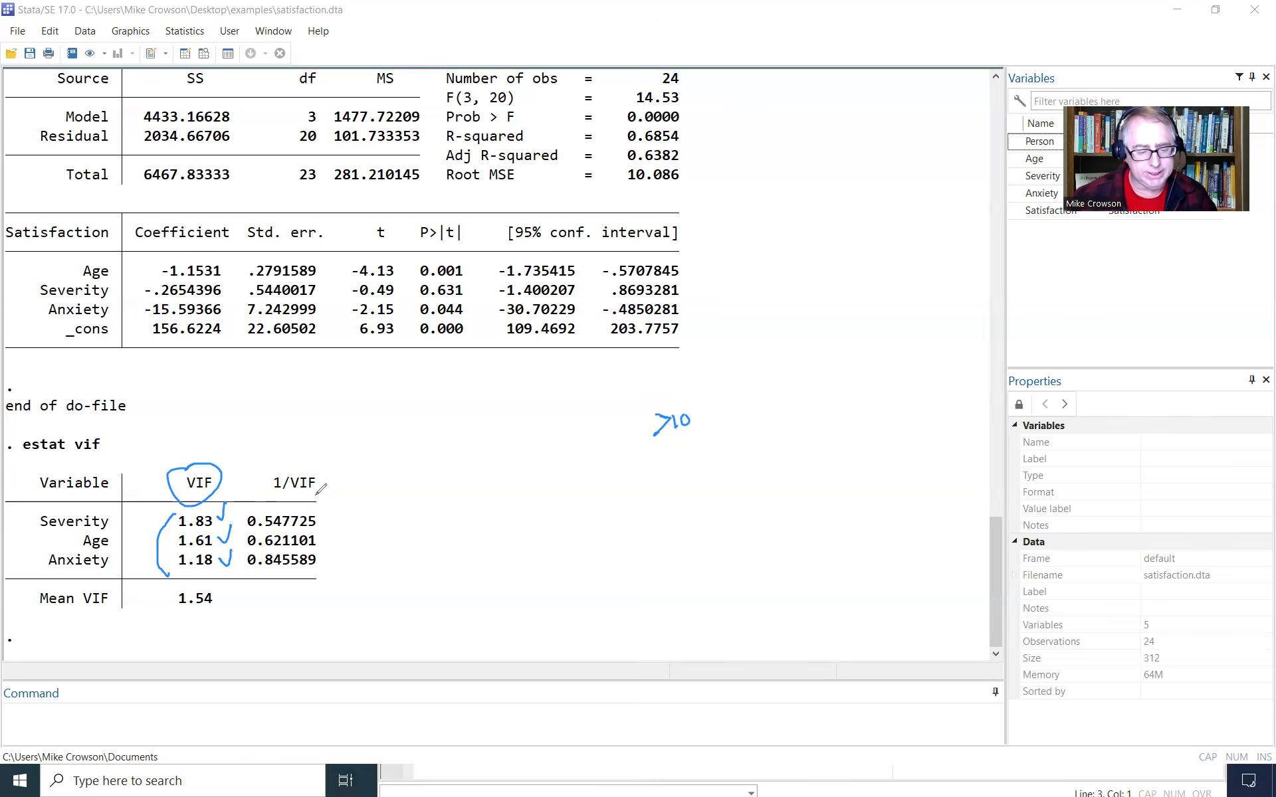
# Circle the 1/VIF heading, label it "tolerance" with the cutoff "<.10", and clear all annotations
pyautogui.moveTo(317, 491)
pyautogui.mouseDown()
pyautogui.moveTo(275, 492)
pyautogui.moveTo(299, 459)
pyautogui.moveTo(308, 484)
pyautogui.moveTo(382, 473)
pyautogui.moveTo(384, 458)
pyautogui.moveTo(411, 473)
pyautogui.moveTo(461, 442)
pyautogui.mouseUp()
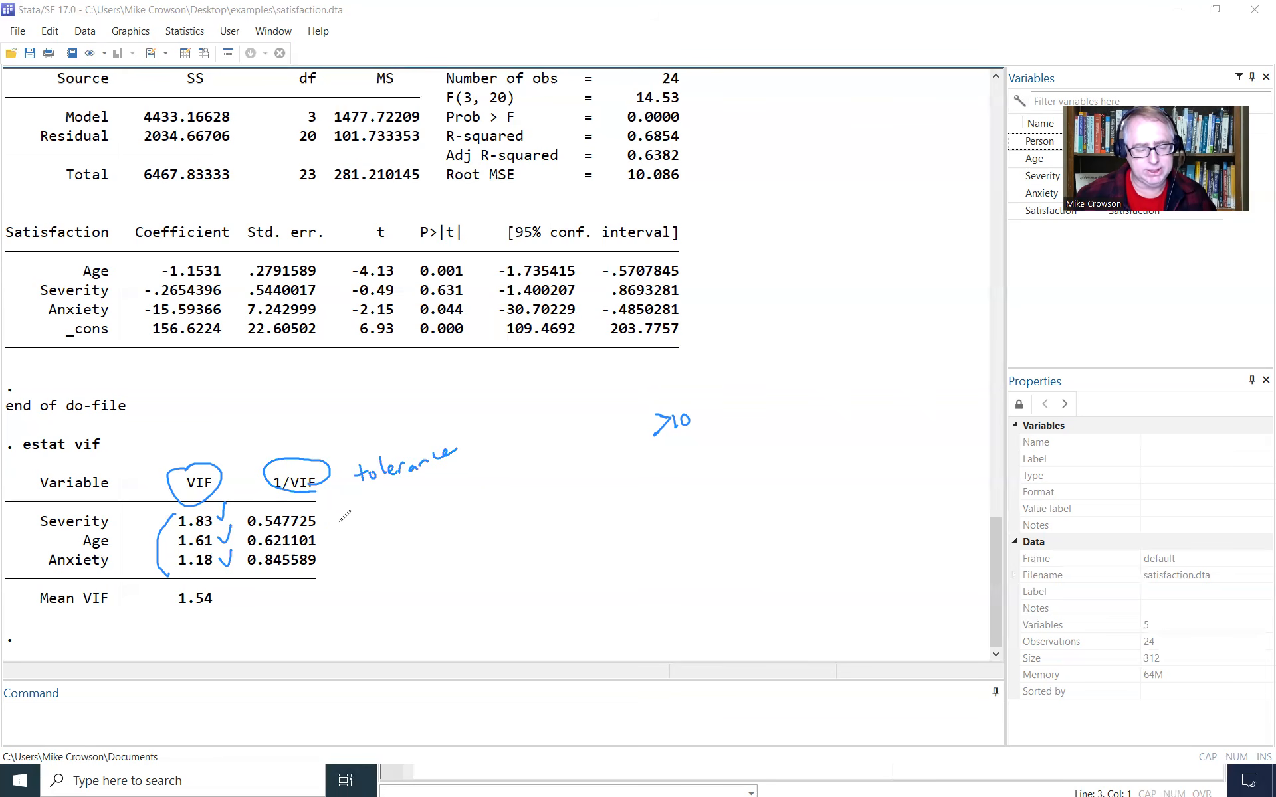
pyautogui.moveTo(383, 510)
pyautogui.mouseDown()
pyautogui.moveTo(388, 521)
pyautogui.moveTo(406, 505)
pyautogui.mouseUp()
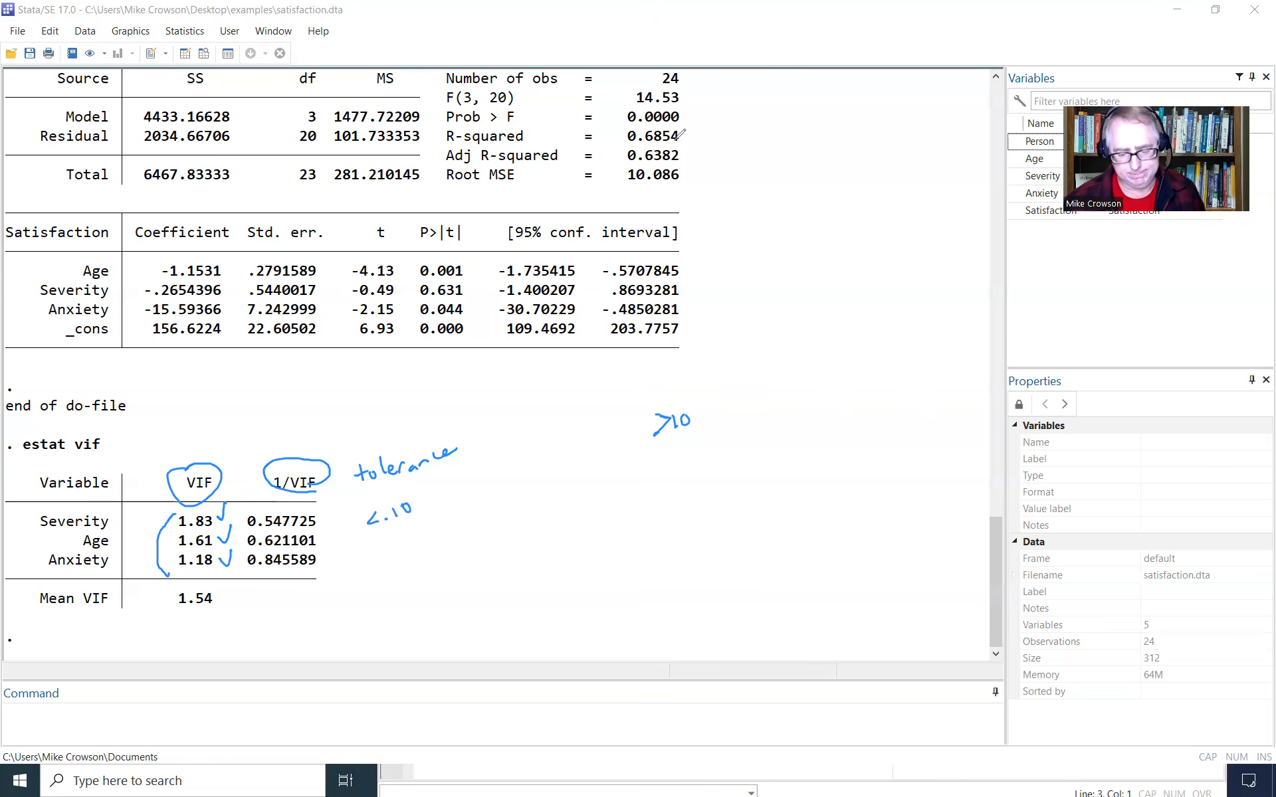
pyautogui.click(1109, 296)
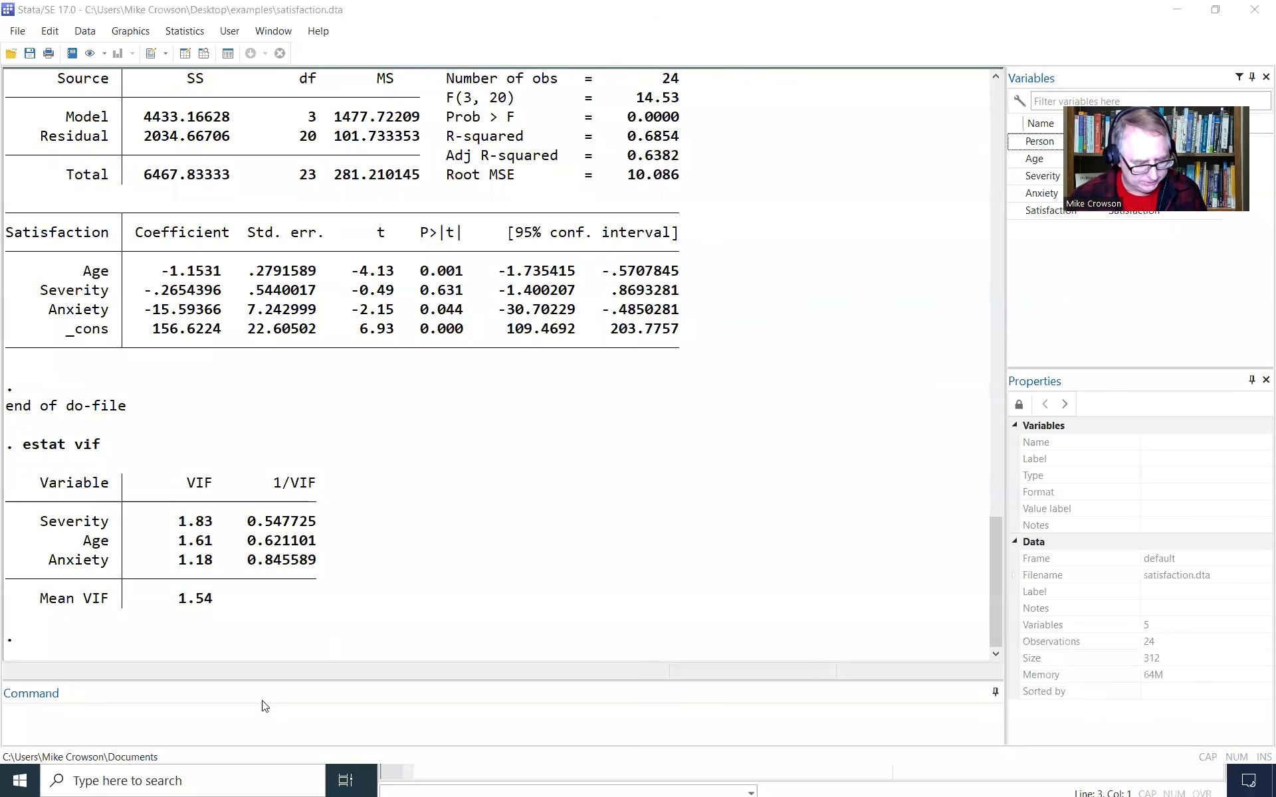
# Report the variance inflation factors again by running the command "estat vif"
pyautogui.click(211, 718)
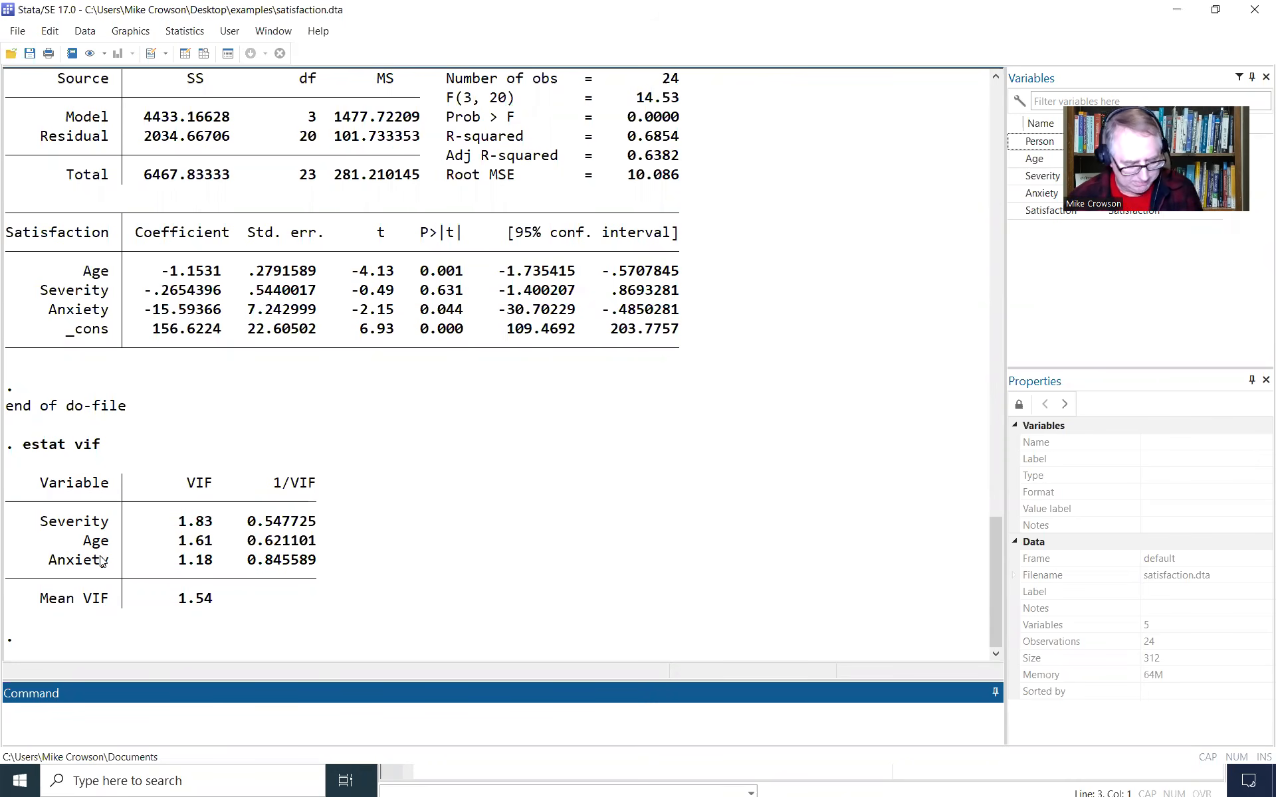
pyautogui.write('esta')
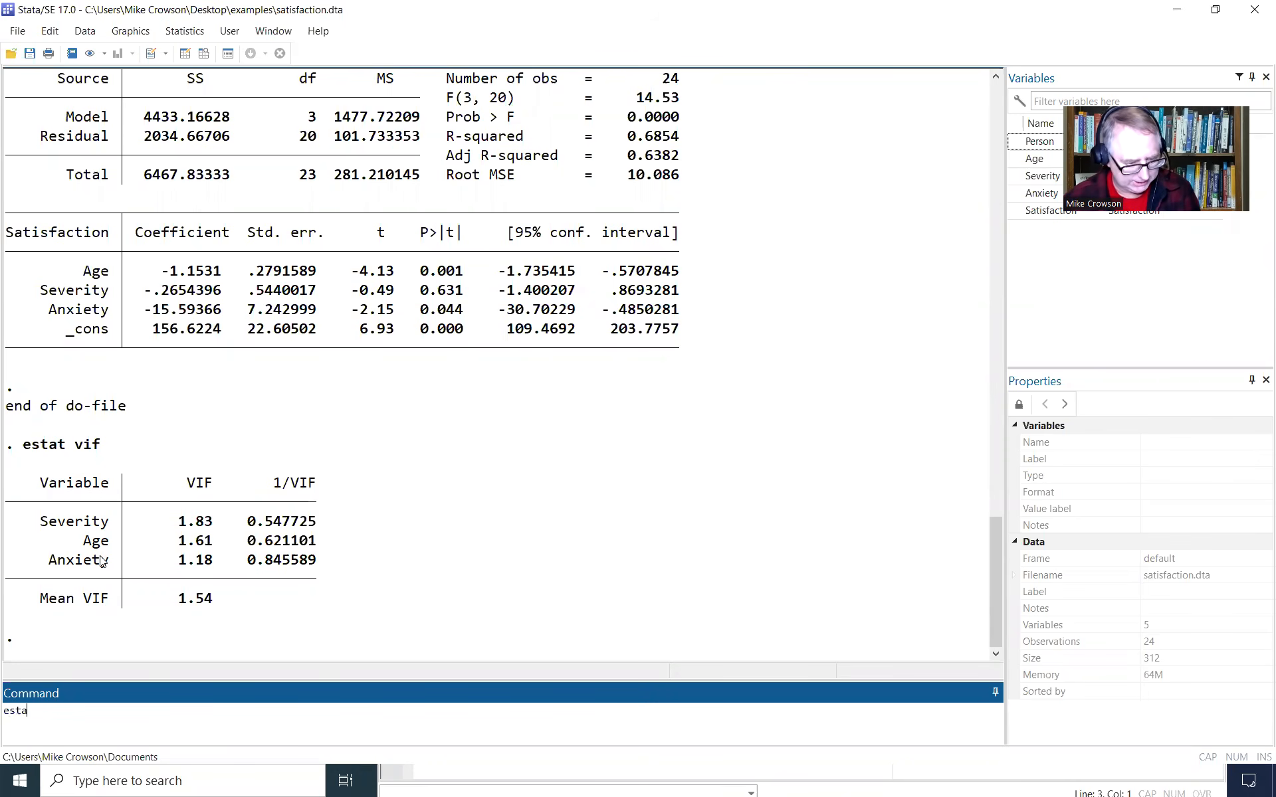
pyautogui.write('t vif')
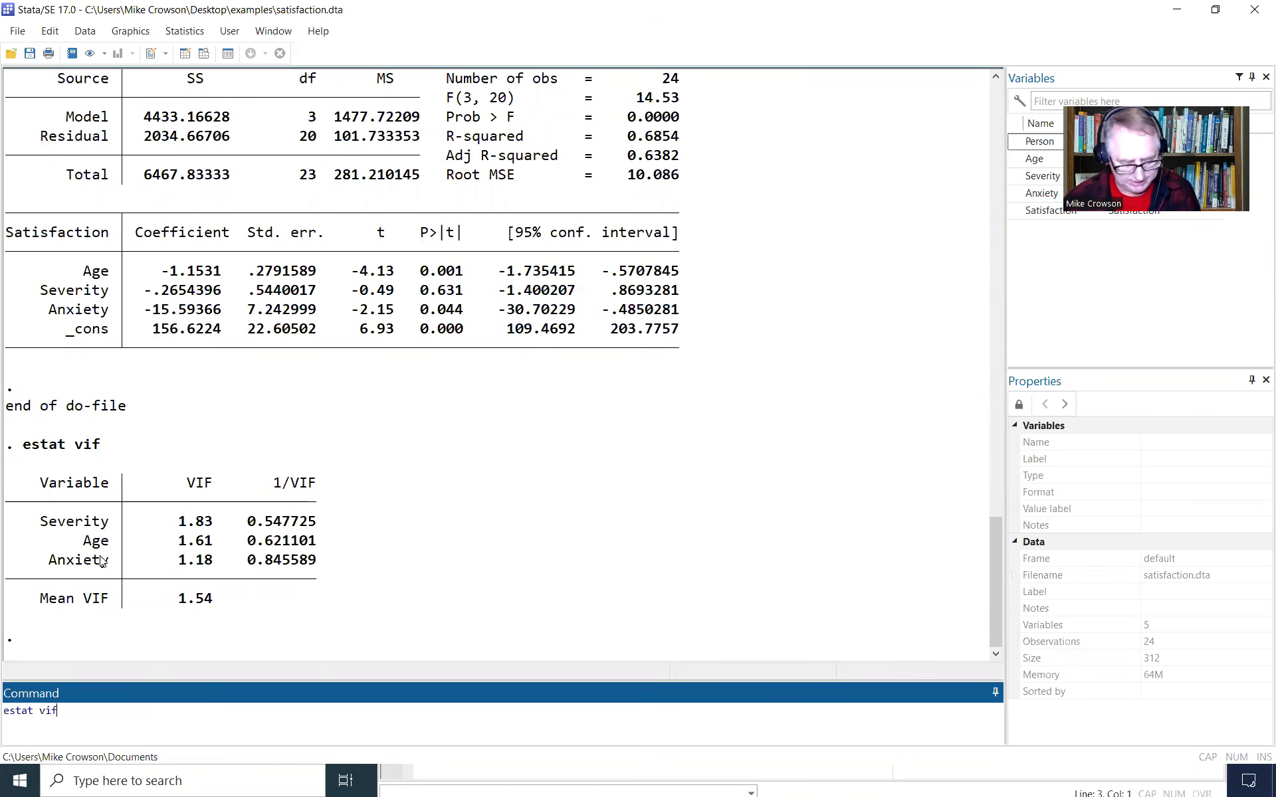
pyautogui.press('Return')
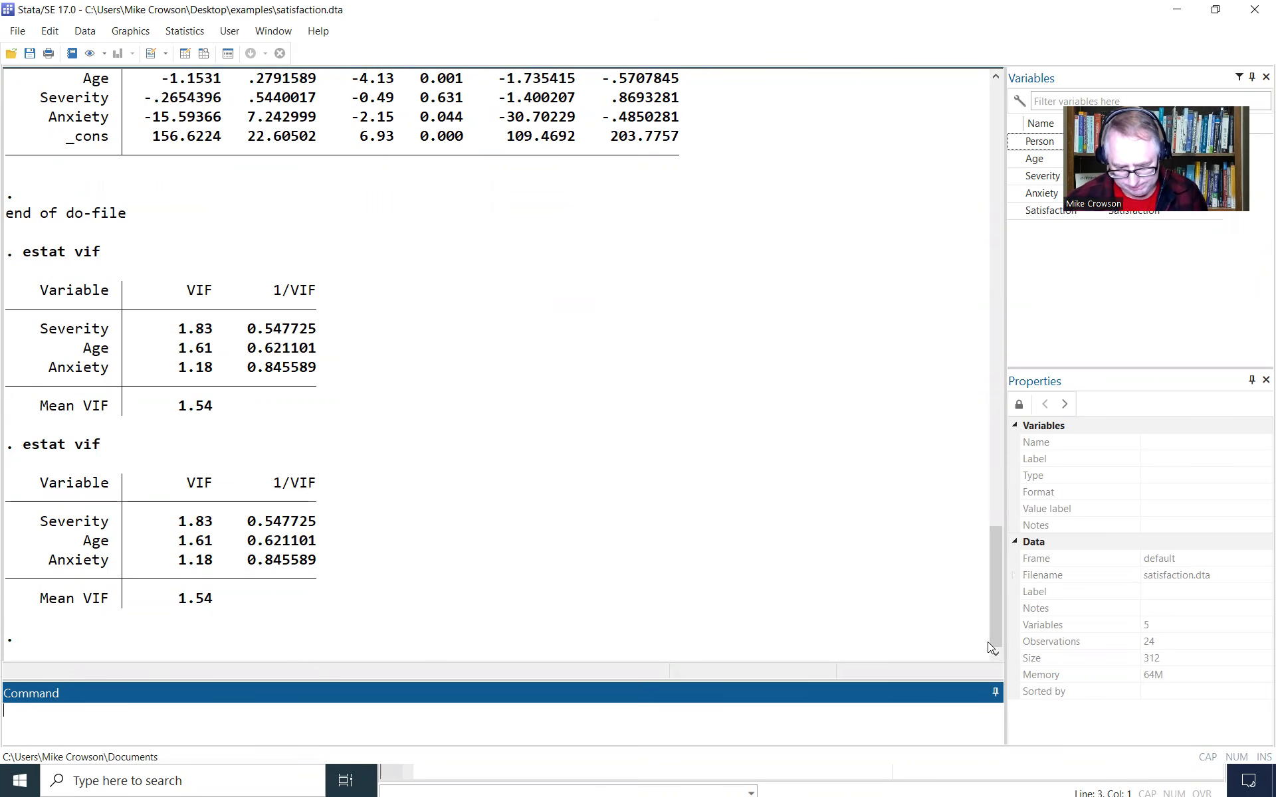
pyautogui.click(1152, 351)
pyautogui.click(1152, 351)
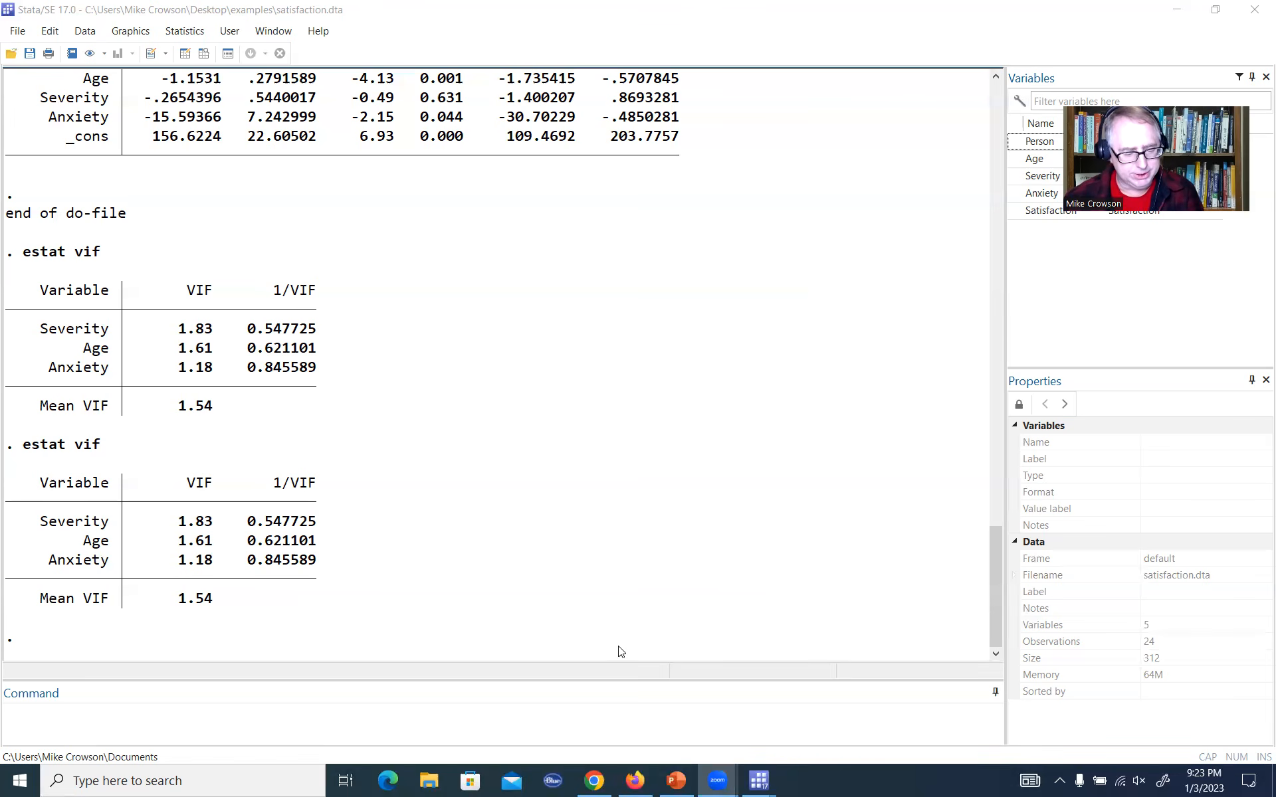
# Compute partial and semipartial correlations by running the command "pcorr Satisfaction Age Severity Anxiety"
pyautogui.click(410, 719)
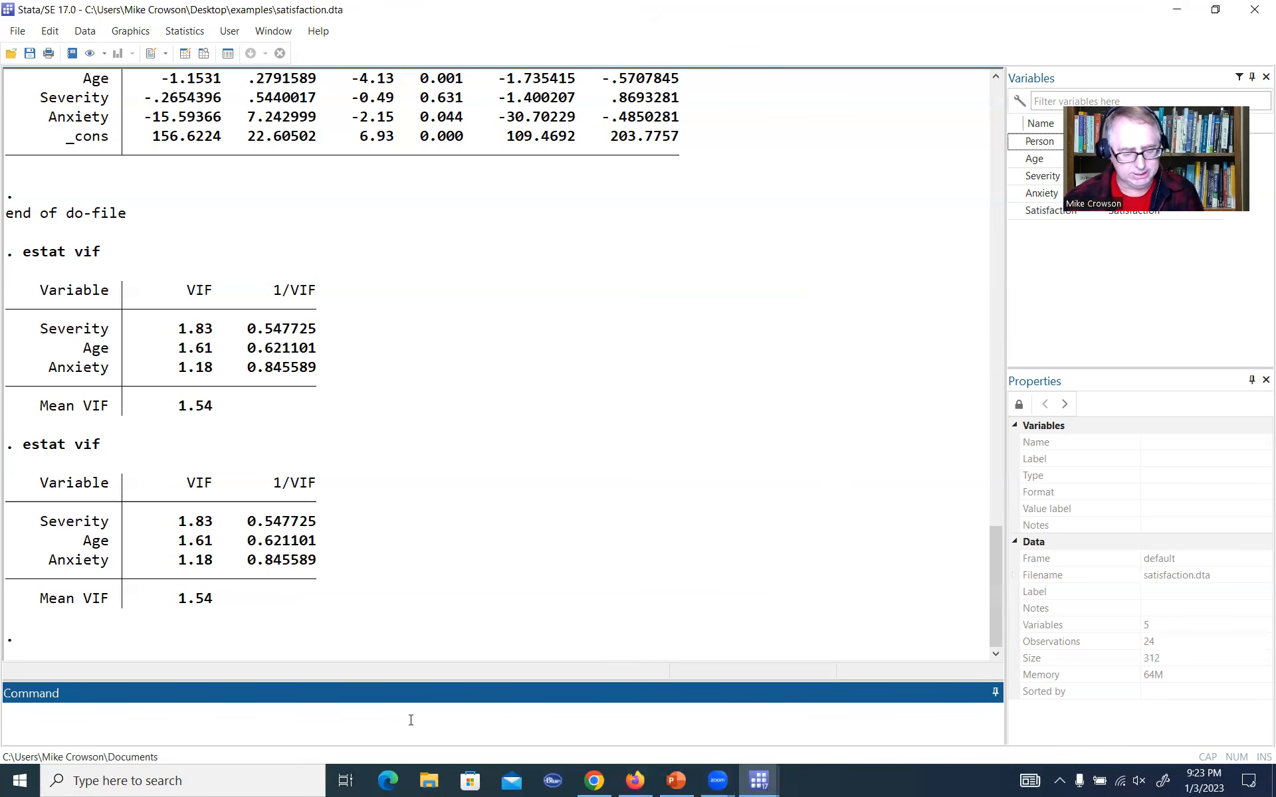
pyautogui.write('[')
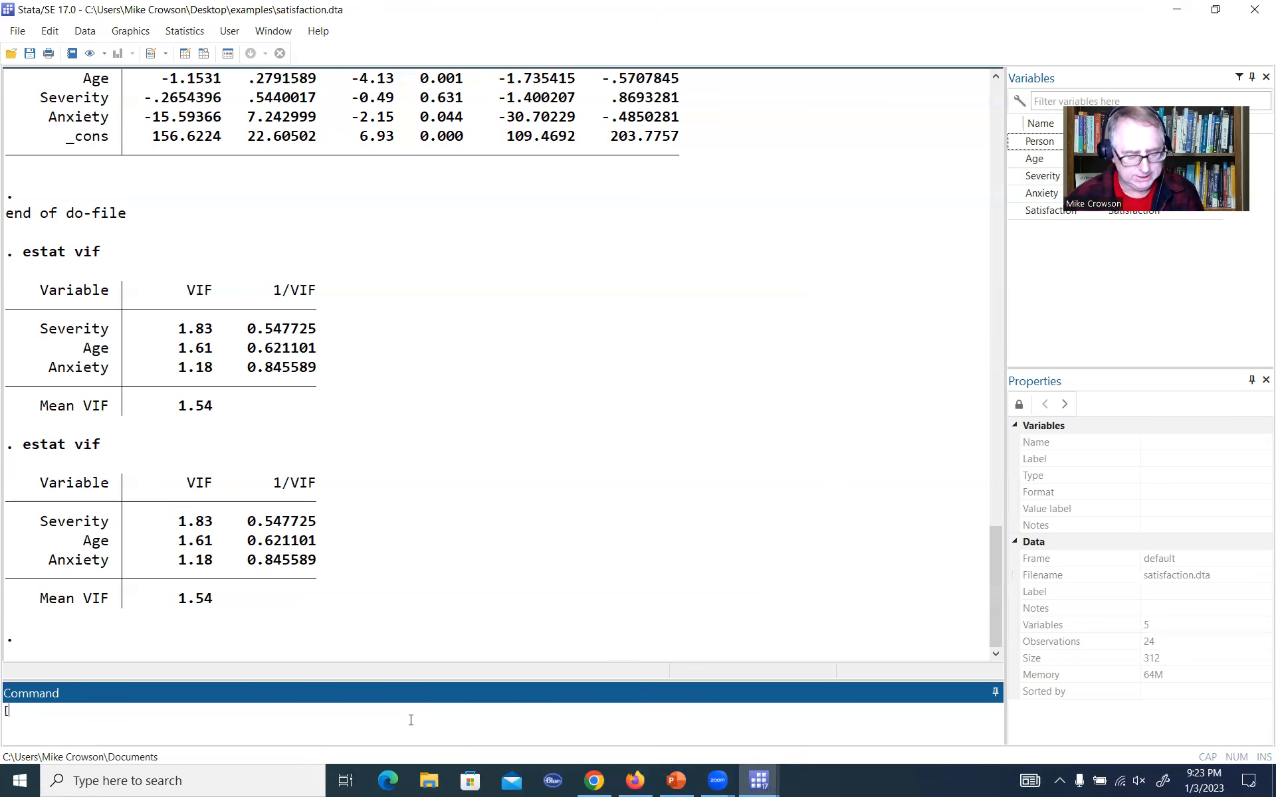
pyautogui.press('BackSpace')
pyautogui.write('pc')
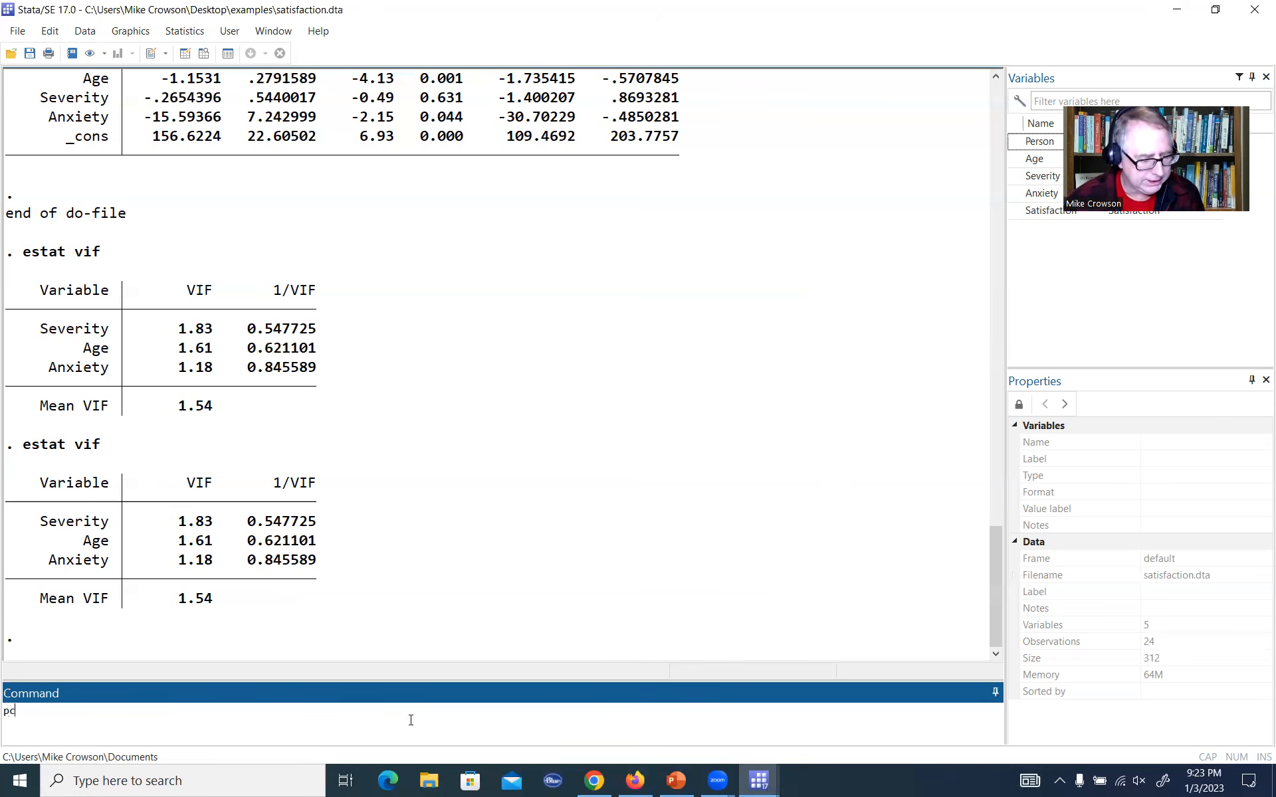
pyautogui.write('orr')
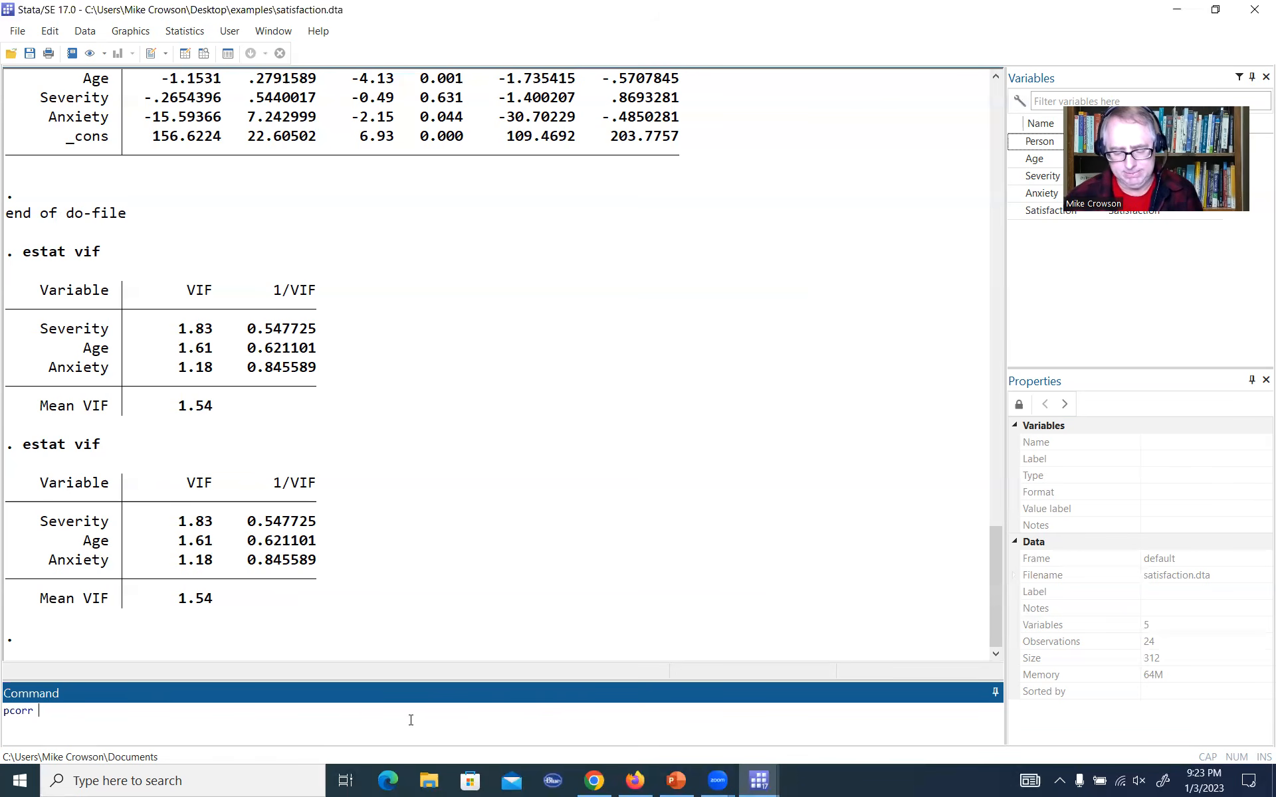
pyautogui.write(' Sa')
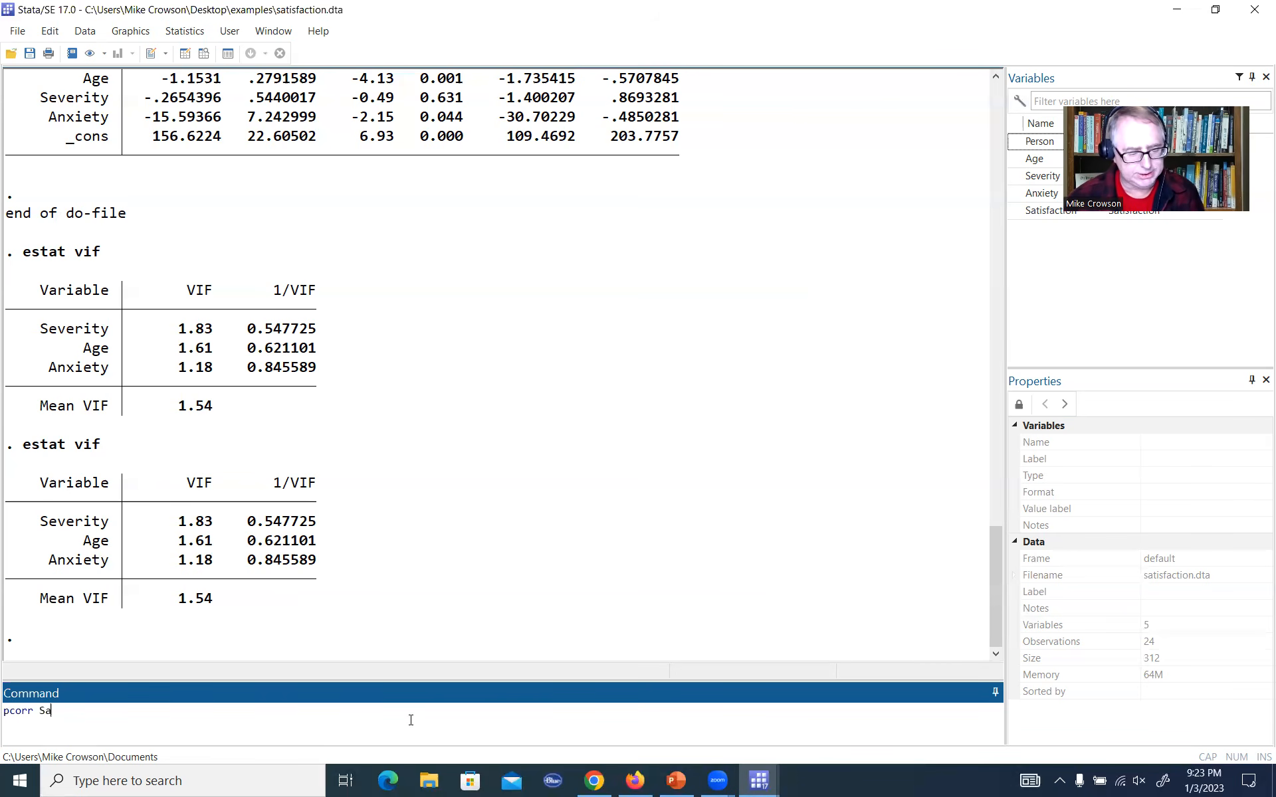
pyautogui.write('tisfaction')
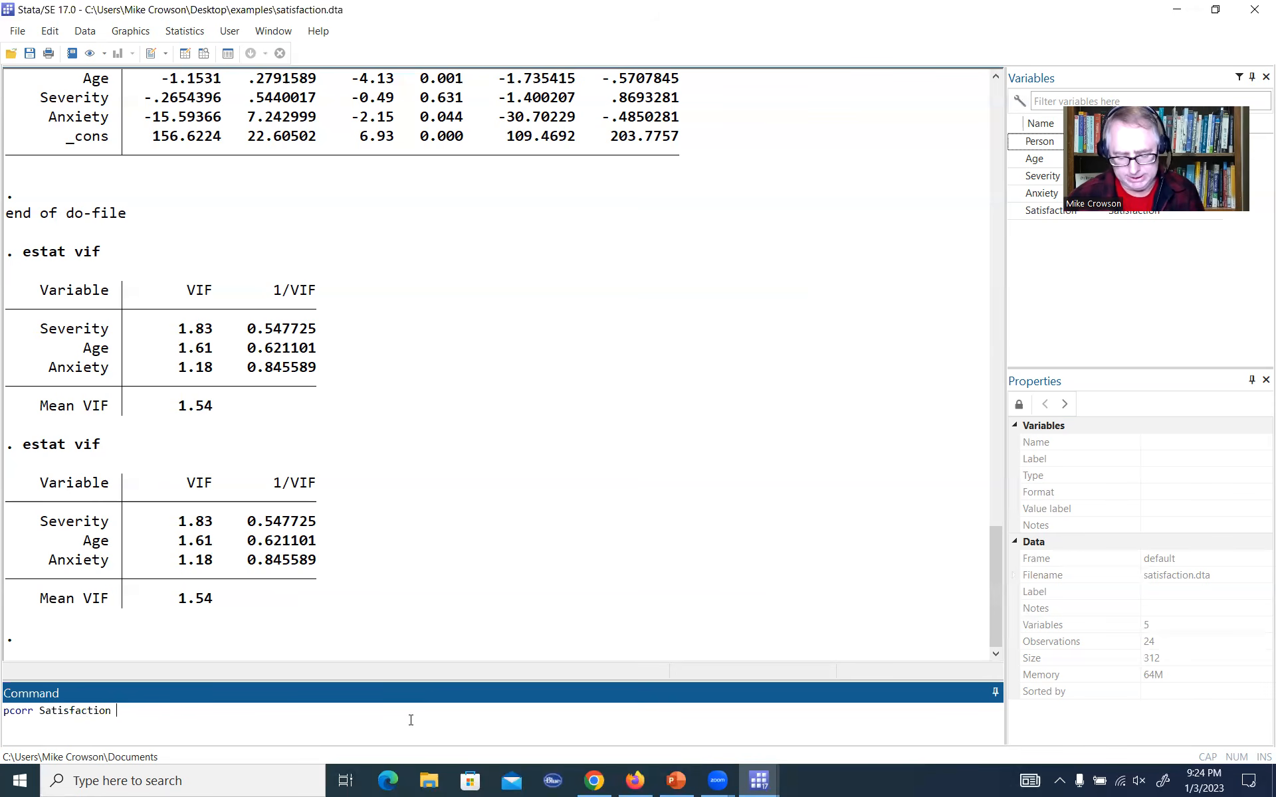
pyautogui.write(' Age Severity')
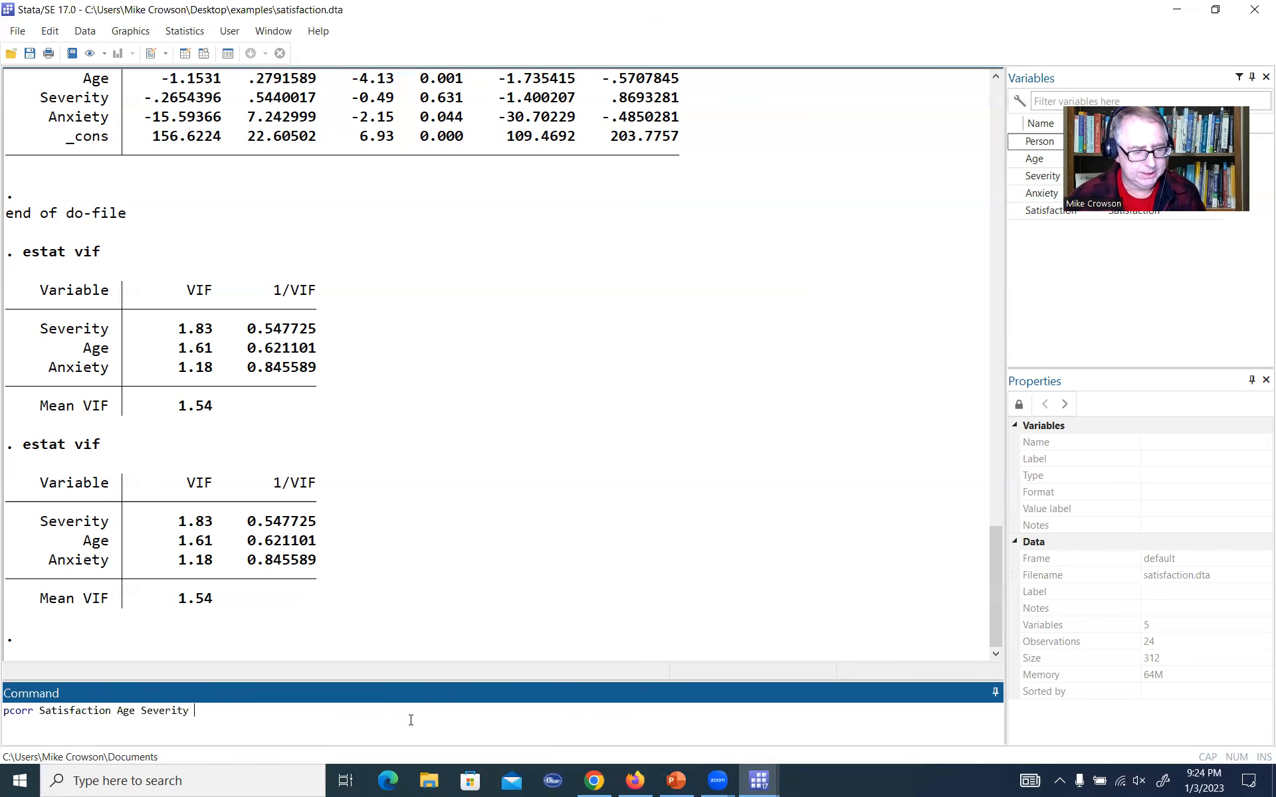
pyautogui.write(' Anxiety')
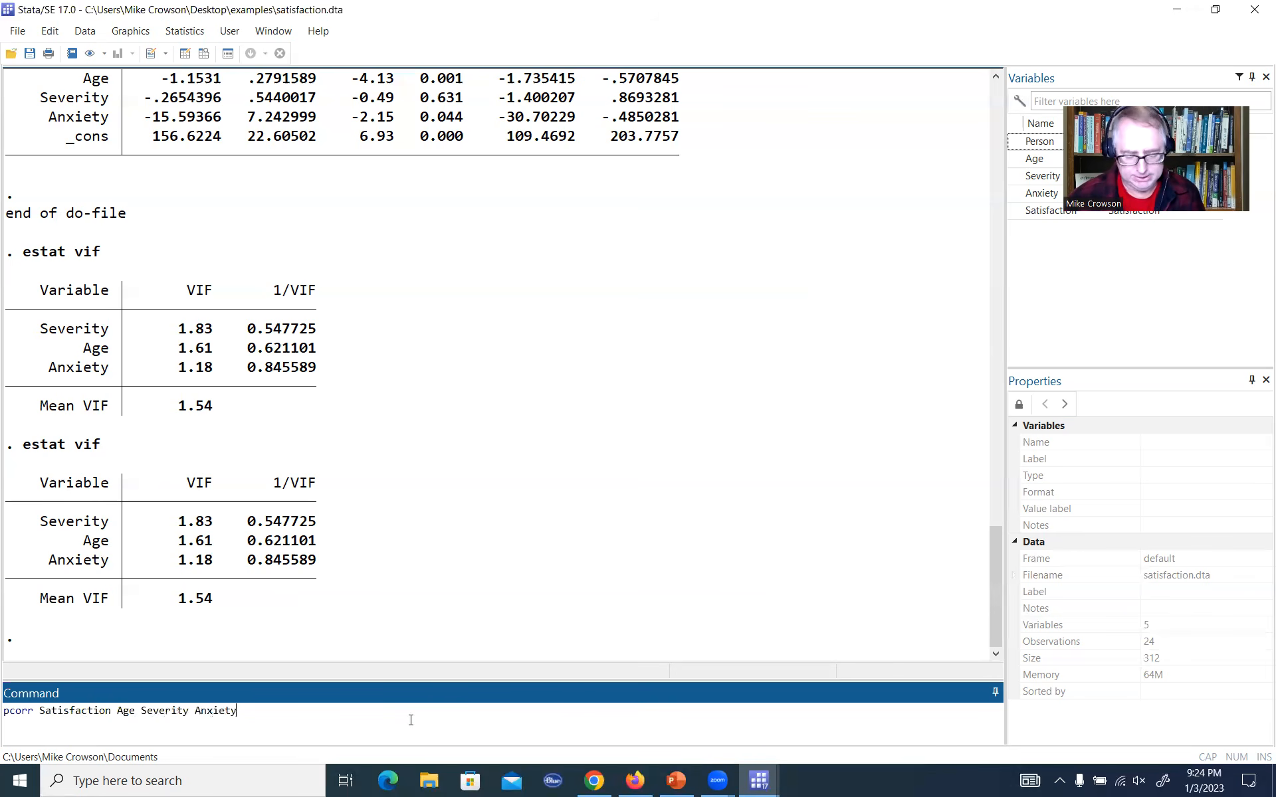
pyautogui.press('Return')
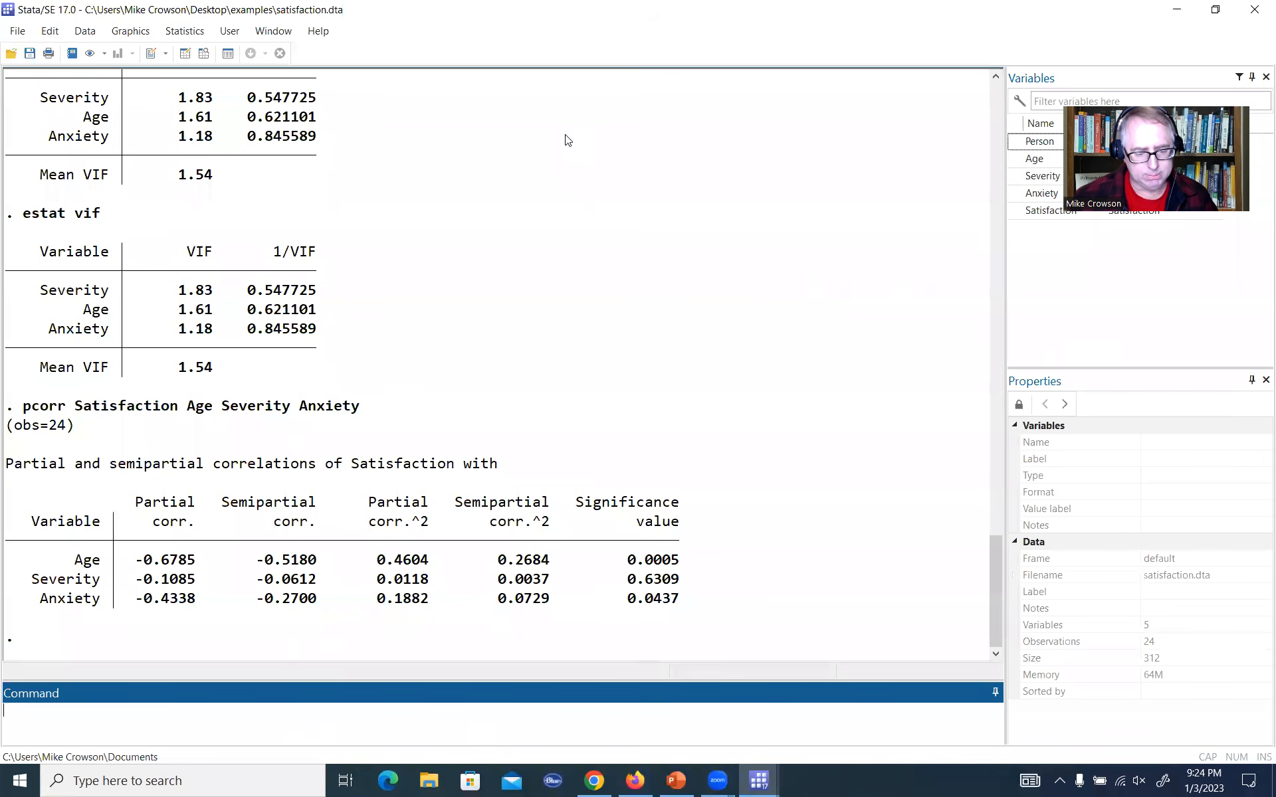
# Tick the squared partial, squared semipartial and significance columns of the correlation table, and circle the squared semipartial correlations
pyautogui.moveTo(397, 482); pyautogui.dragTo(422, 460)
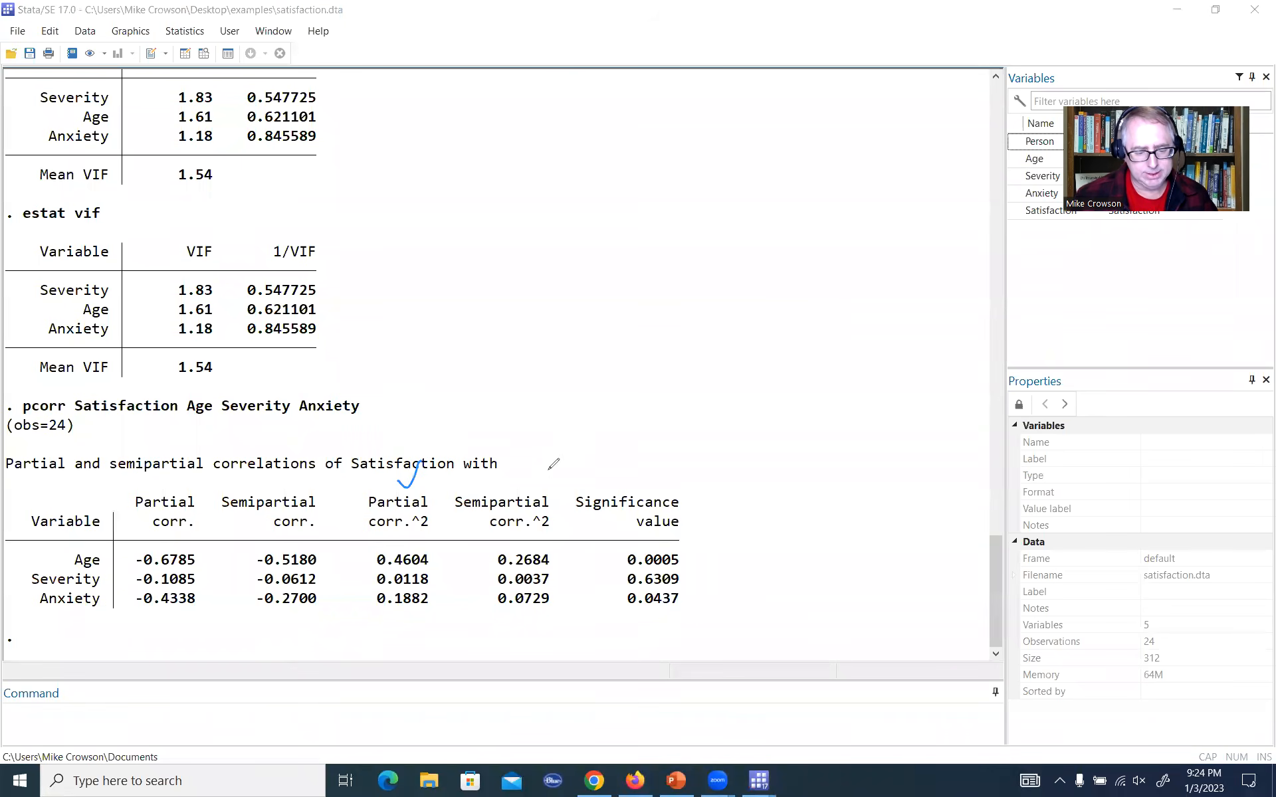
pyautogui.moveTo(511, 473); pyautogui.dragTo(532, 458)
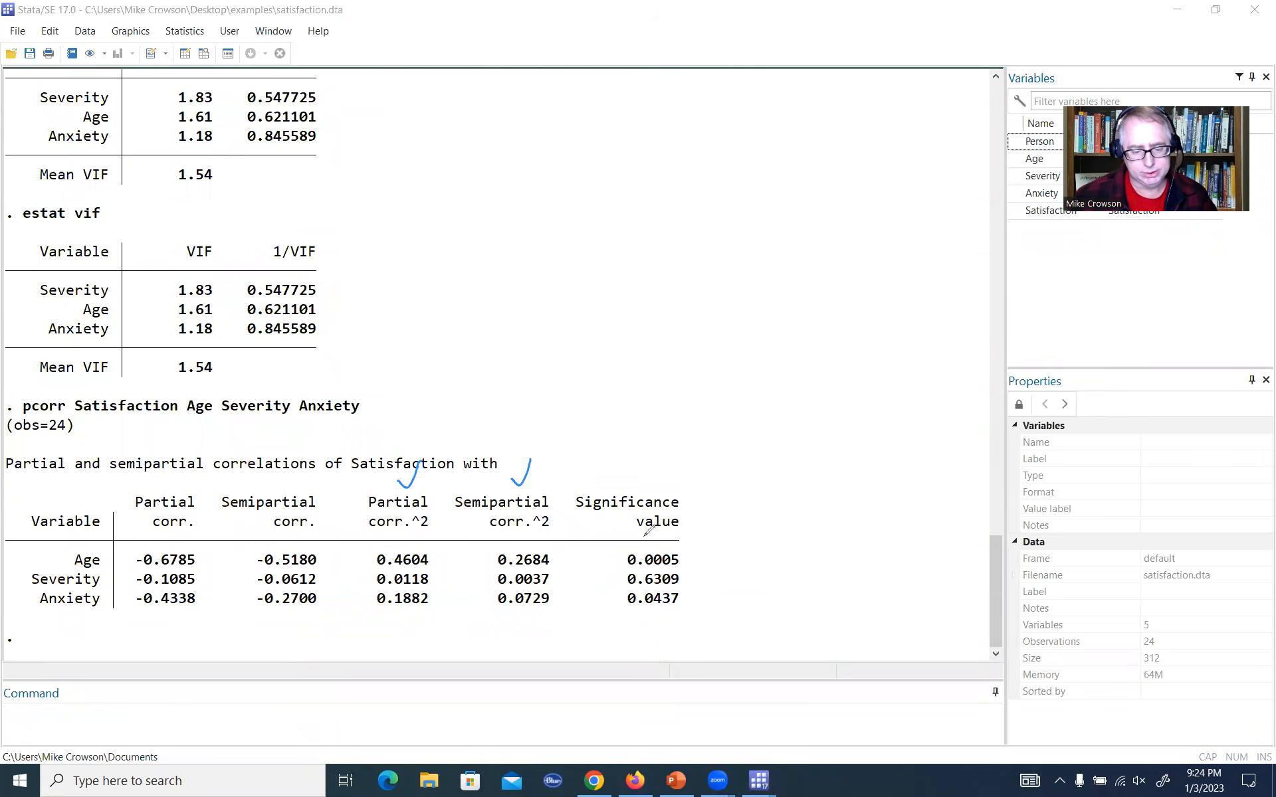
pyautogui.moveTo(639, 462); pyautogui.dragTo(657, 451)
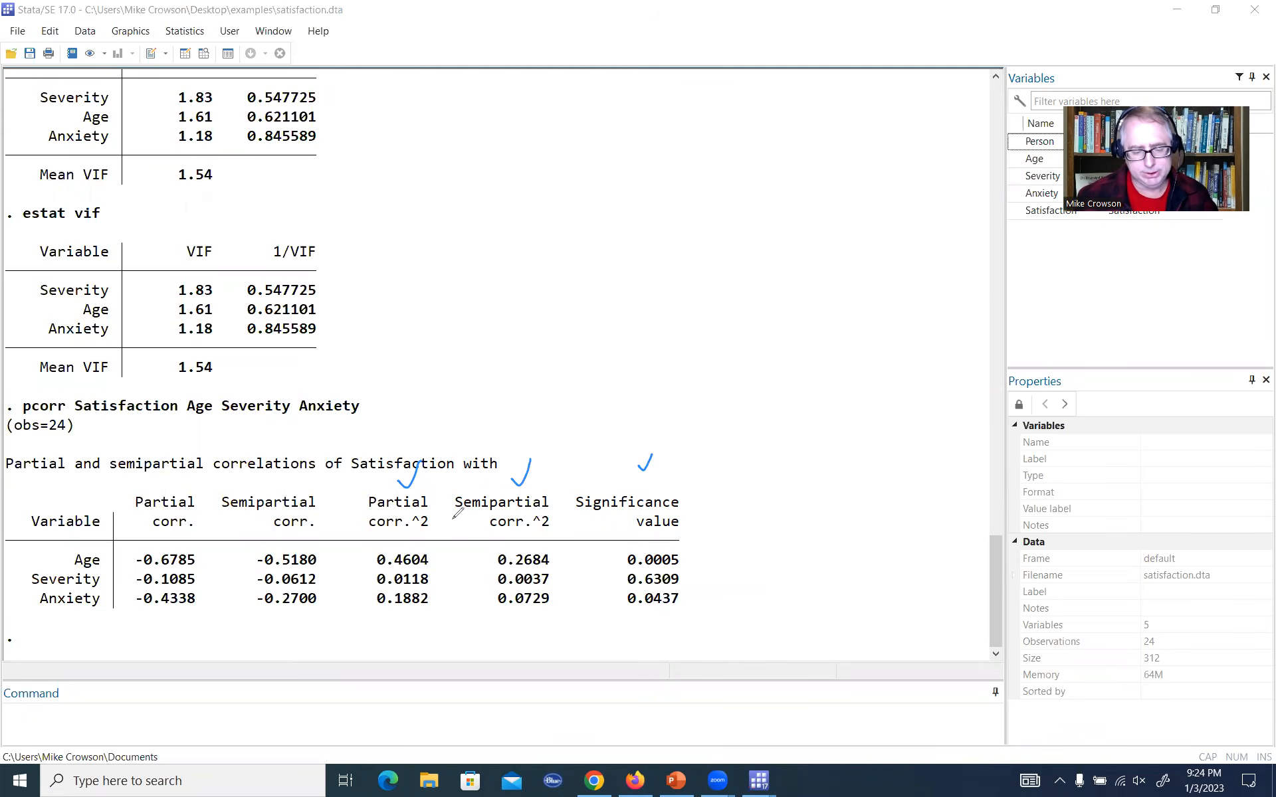
pyautogui.moveTo(450, 524)
pyautogui.mouseDown()
pyautogui.moveTo(499, 485)
pyautogui.moveTo(539, 488)
pyautogui.moveTo(568, 588)
pyautogui.mouseUp()
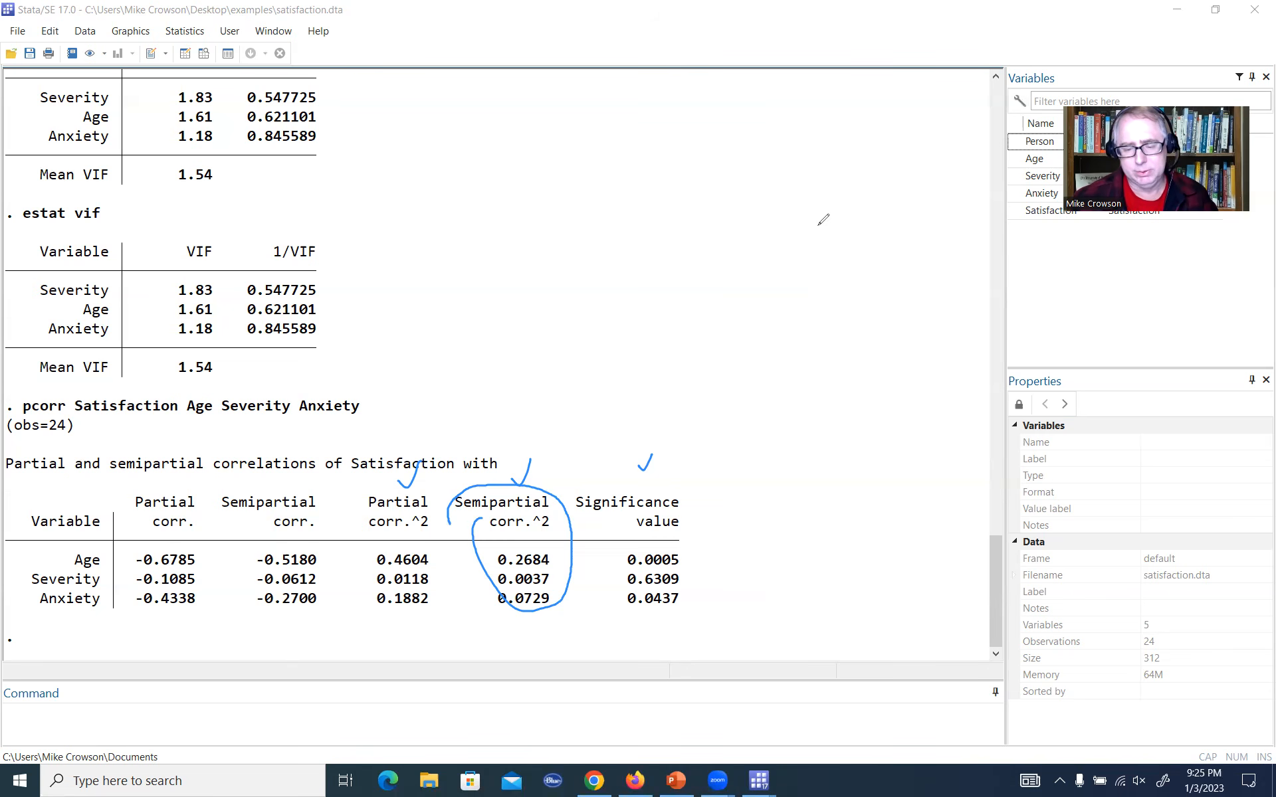
# Sketch a Venn diagram of three overlapping circles labelled y, x1 and x2 in the empty area beside the results
pyautogui.moveTo(822, 221)
pyautogui.mouseDown()
pyautogui.moveTo(884, 254)
pyautogui.moveTo(888, 302)
pyautogui.moveTo(786, 302)
pyautogui.moveTo(791, 245)
pyautogui.moveTo(825, 222)
pyautogui.mouseUp()
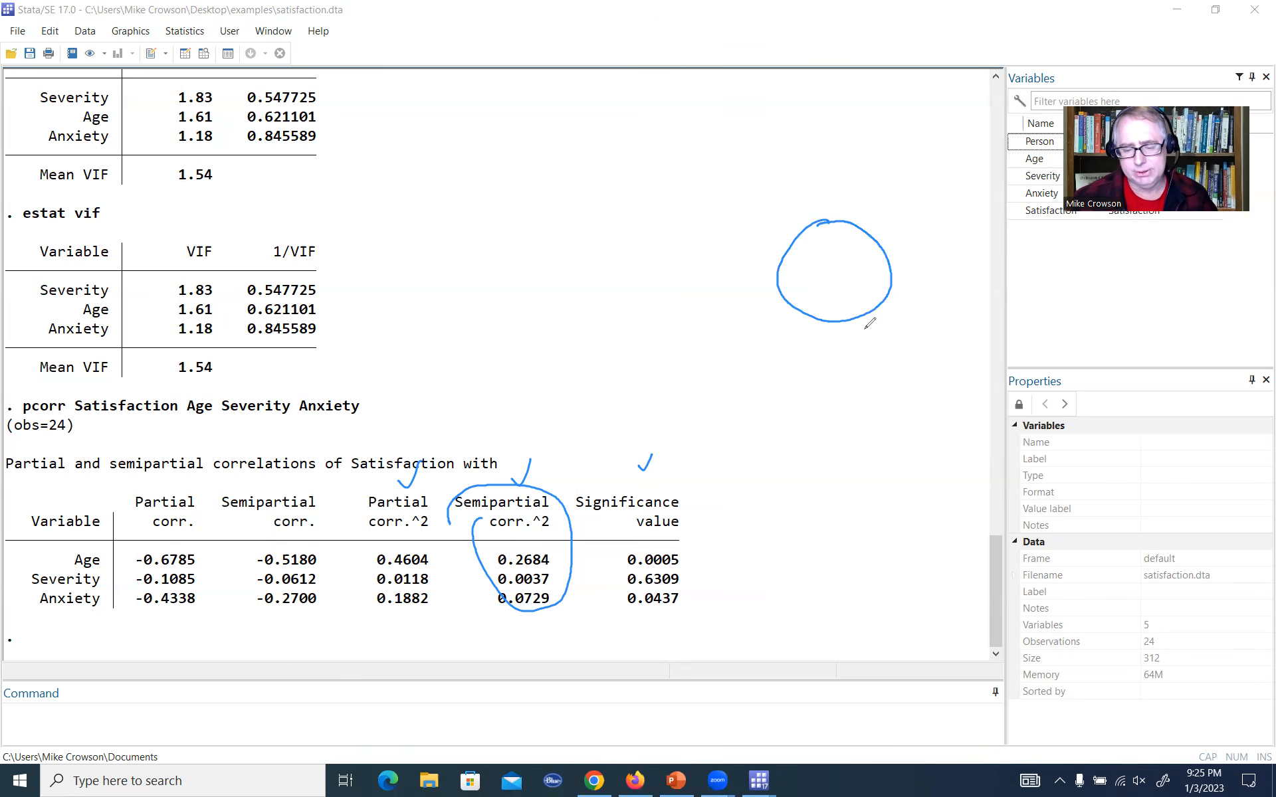
pyautogui.moveTo(862, 331); pyautogui.dragTo(869, 352)
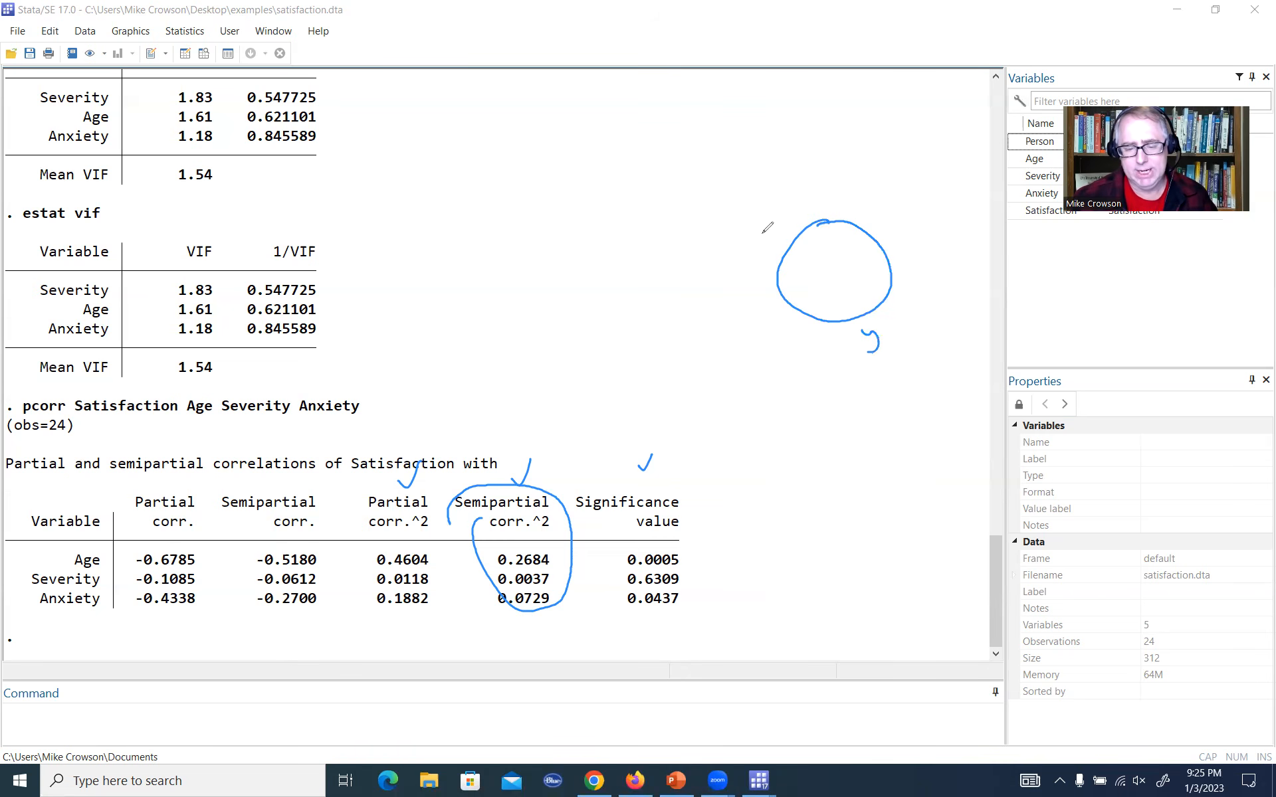
pyautogui.moveTo(755, 226)
pyautogui.mouseDown()
pyautogui.moveTo(791, 225)
pyautogui.moveTo(801, 285)
pyautogui.moveTo(724, 265)
pyautogui.moveTo(760, 228)
pyautogui.moveTo(731, 208)
pyautogui.moveTo(753, 210)
pyautogui.mouseUp()
pyautogui.moveTo(749, 306)
pyautogui.mouseDown()
pyautogui.moveTo(758, 275)
pyautogui.moveTo(805, 262)
pyautogui.moveTo(789, 379)
pyautogui.moveTo(816, 381)
pyautogui.mouseUp()
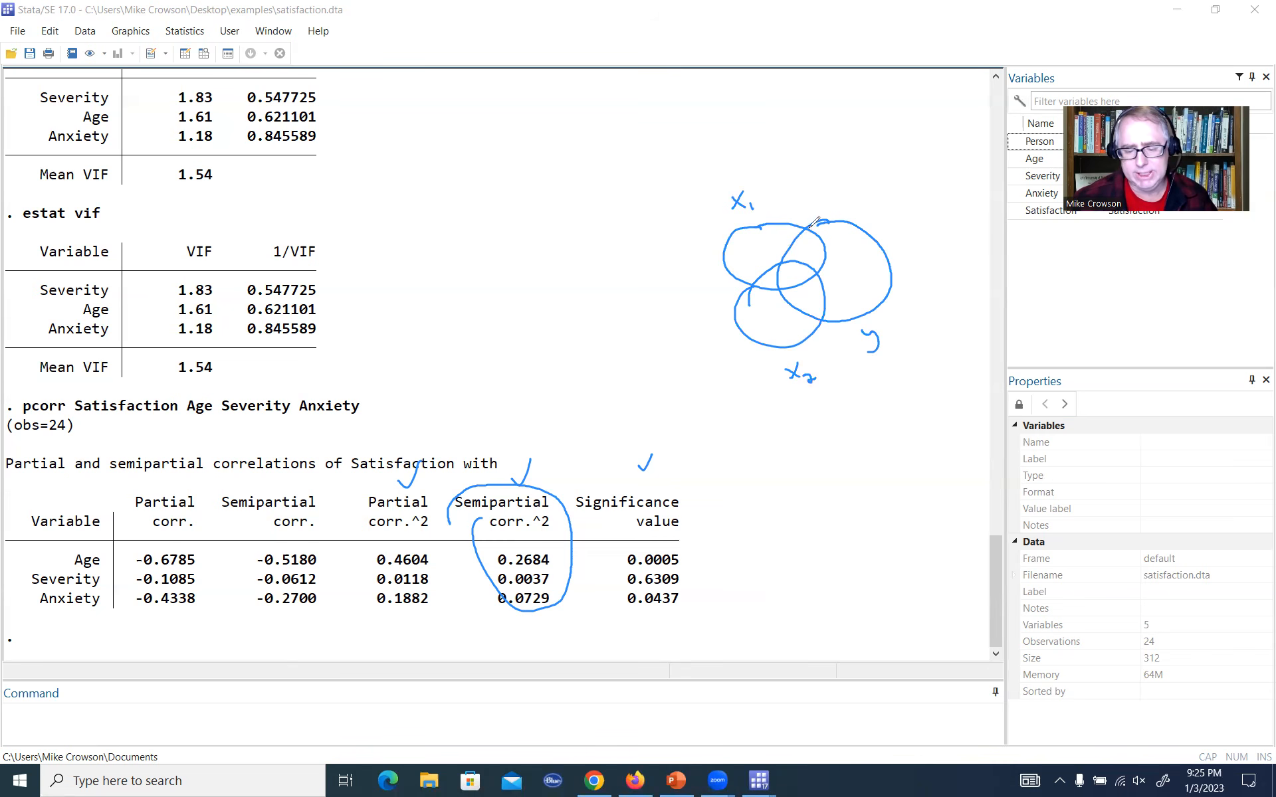
# Trace the y circle and its overlaps with x1 and x2, and point arrows at each predictor's unique overlap with y
pyautogui.moveTo(815, 222); pyautogui.dragTo(788, 257)
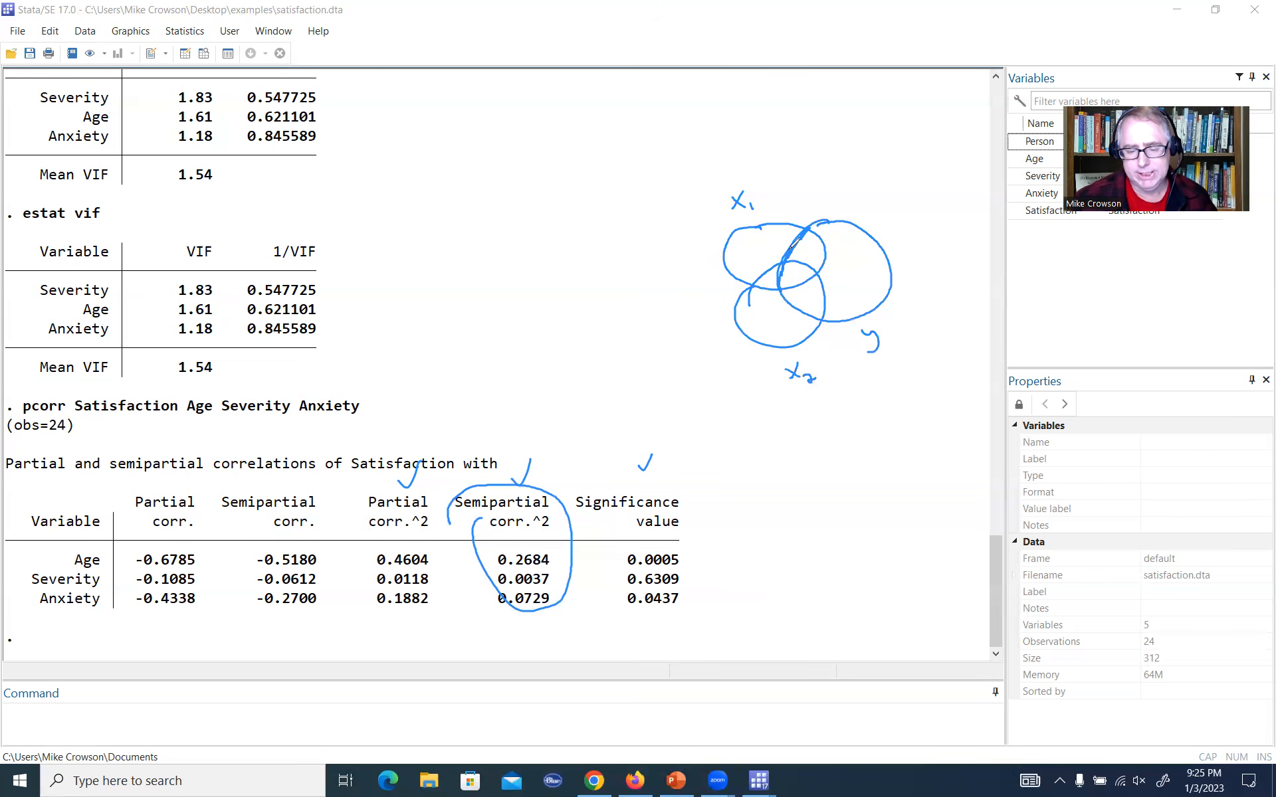
pyautogui.moveTo(813, 318)
pyautogui.mouseDown()
pyautogui.moveTo(846, 323)
pyautogui.moveTo(891, 272)
pyautogui.moveTo(827, 214)
pyautogui.moveTo(814, 219)
pyautogui.mouseUp()
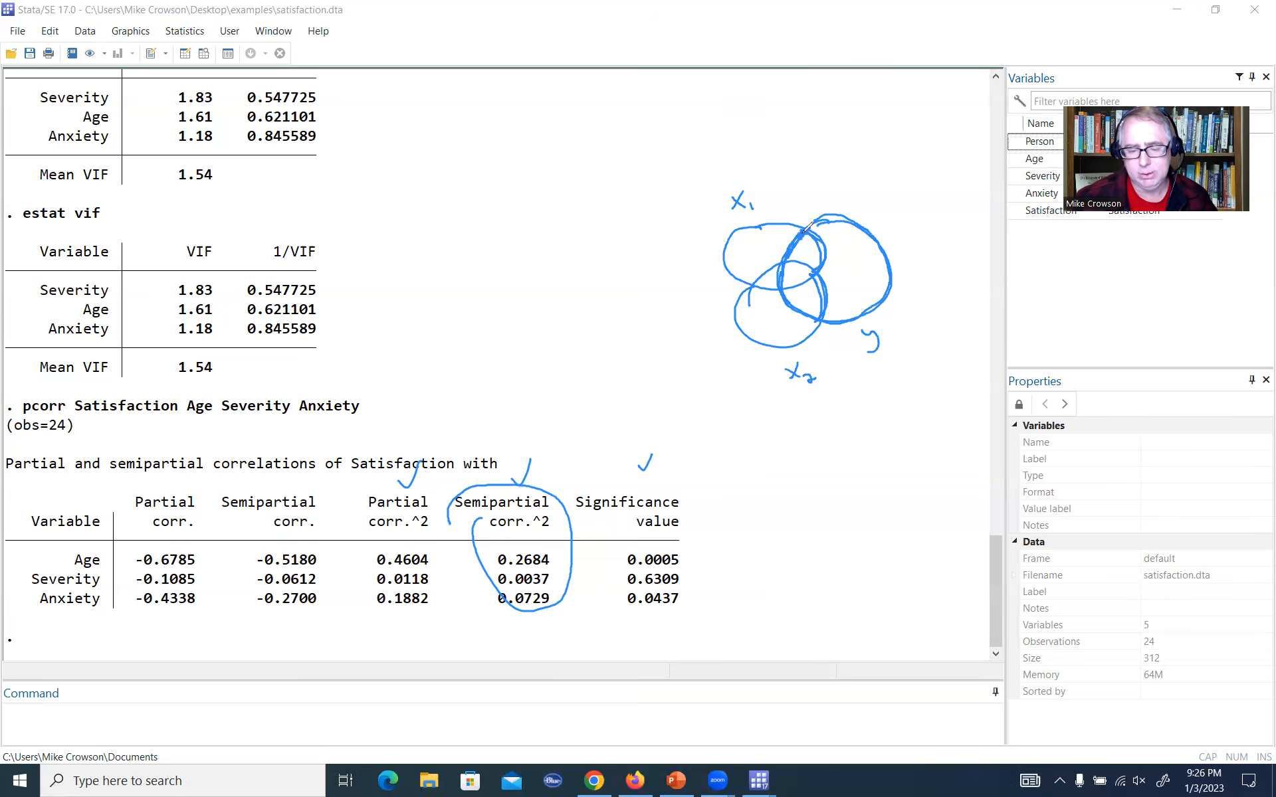
pyautogui.moveTo(813, 294)
pyautogui.mouseDown()
pyautogui.moveTo(798, 301)
pyautogui.moveTo(790, 260)
pyautogui.mouseUp()
pyautogui.moveTo(798, 243); pyautogui.dragTo(809, 264)
pyautogui.moveTo(815, 253); pyautogui.dragTo(812, 264)
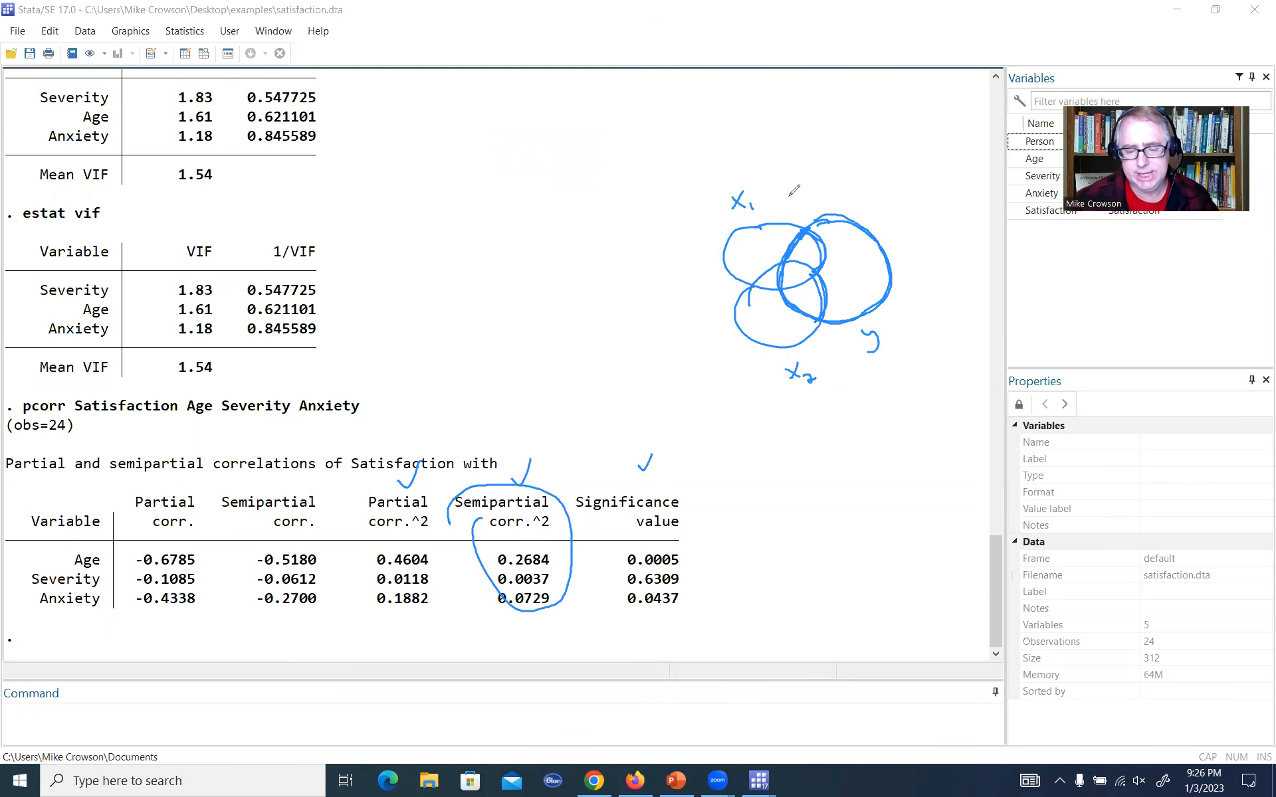
pyautogui.moveTo(793, 194); pyautogui.dragTo(810, 252)
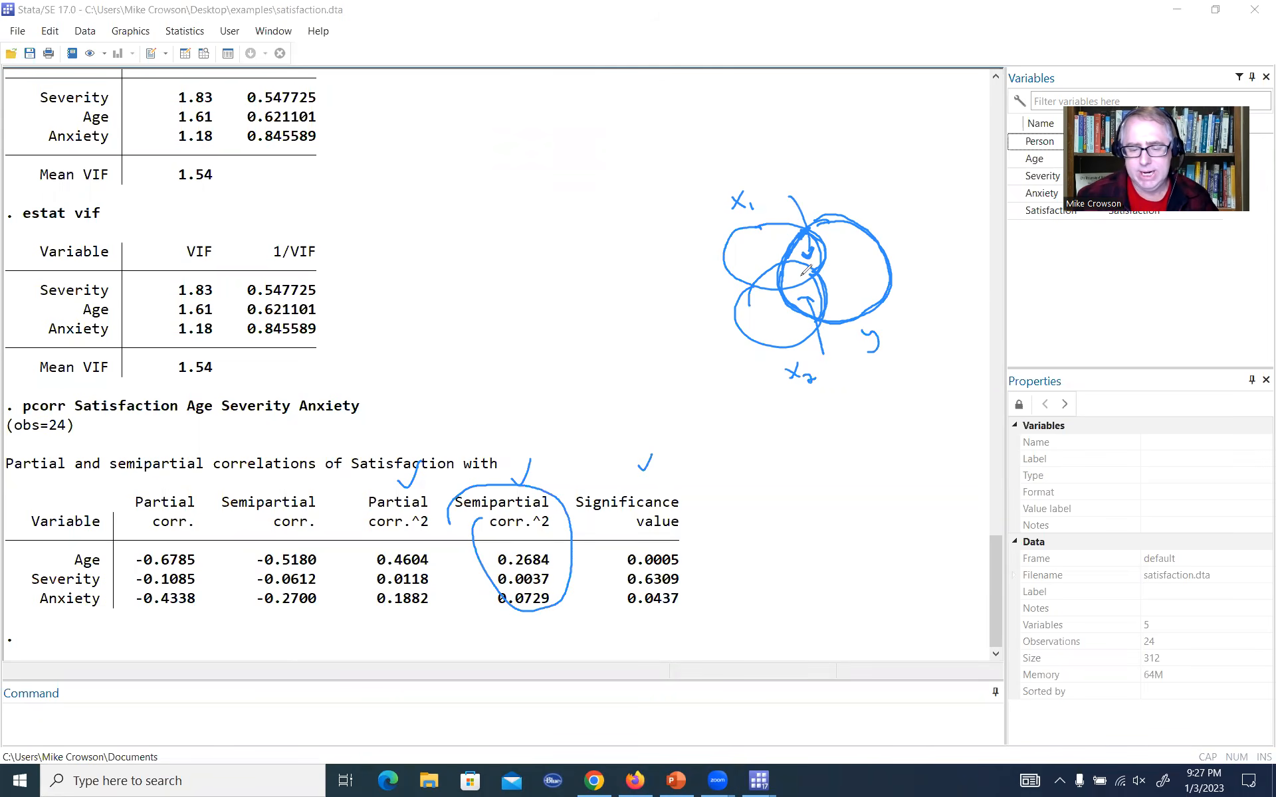
# Hatch the area shared by x1, x2 and y in the Venn diagram, and circle each predictor's unique overlap with y
pyautogui.moveTo(810, 260); pyautogui.dragTo(791, 282)
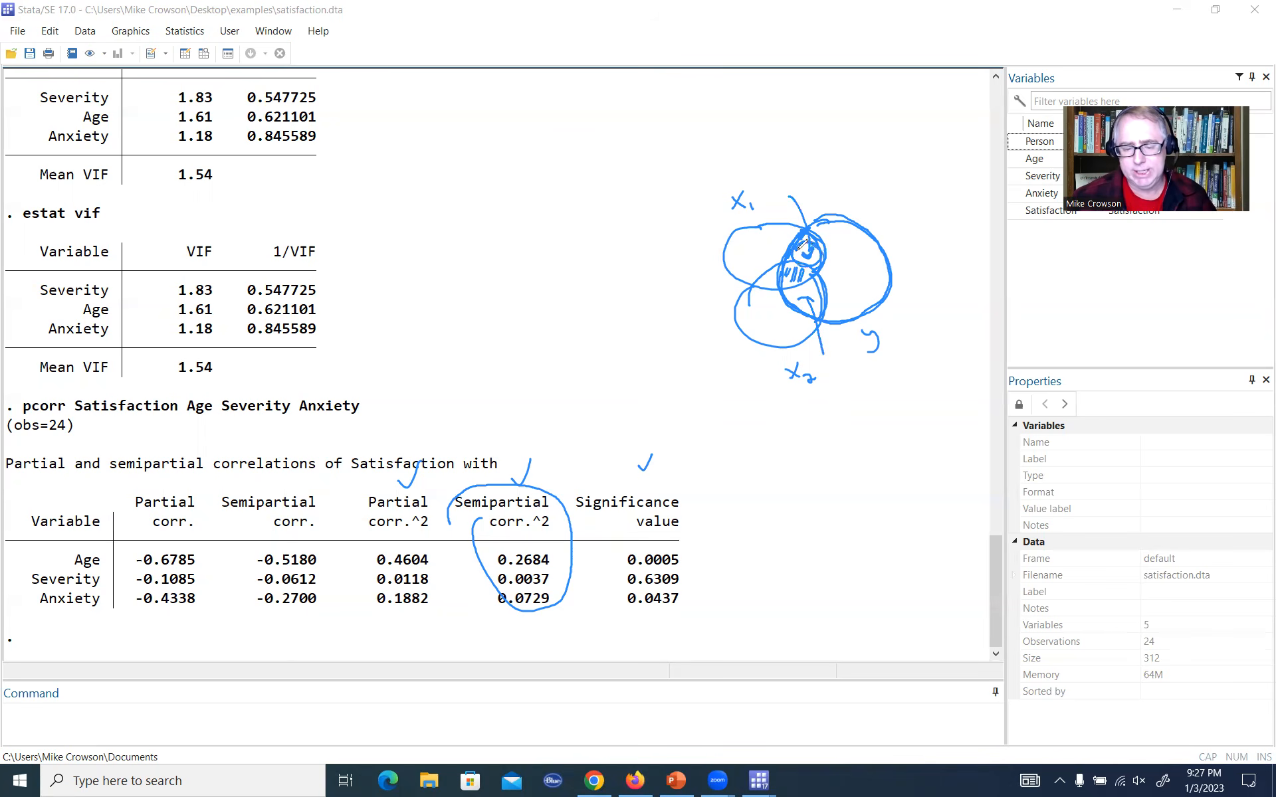
pyautogui.moveTo(801, 290)
pyautogui.mouseDown()
pyautogui.moveTo(797, 302)
pyautogui.moveTo(804, 293)
pyautogui.mouseUp()
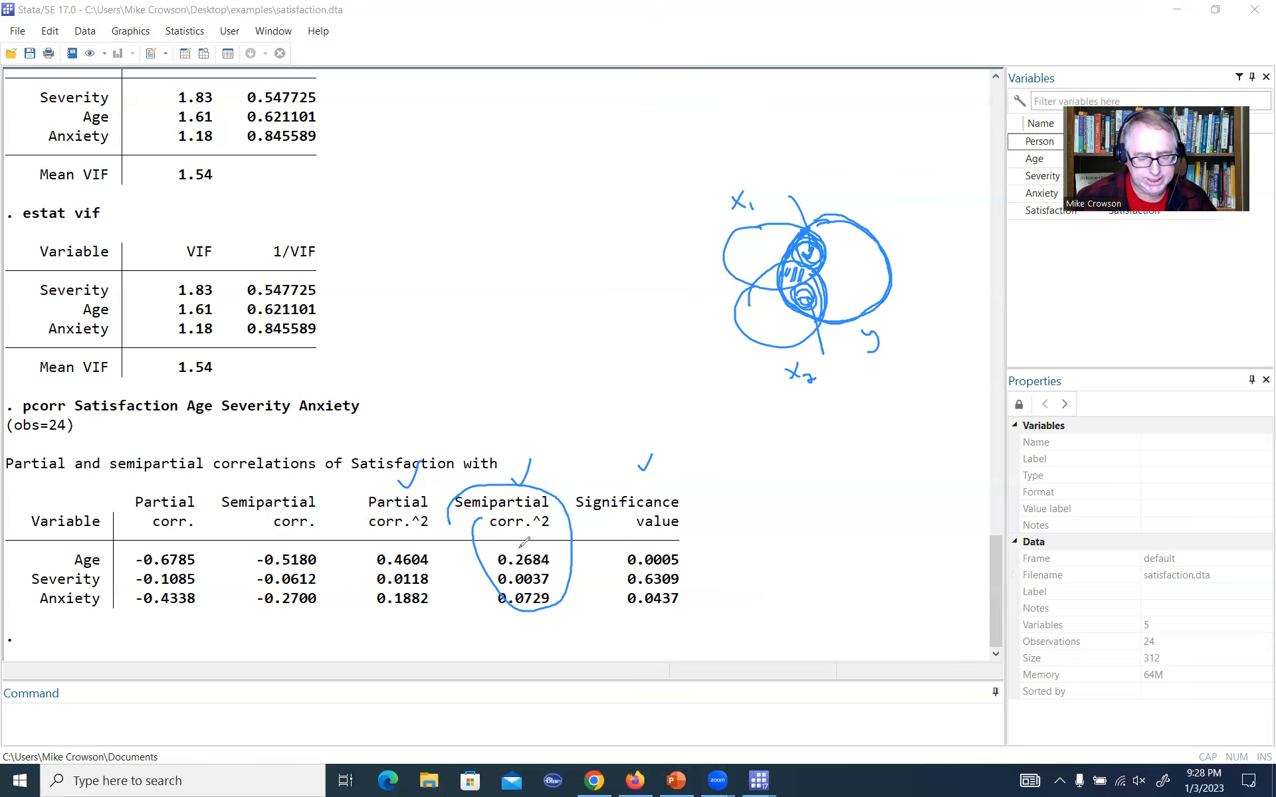
# Circle the squared semipartial correlation for Age and tick the ones for Severity and Anxiety
pyautogui.moveTo(522, 549)
pyautogui.mouseDown()
pyautogui.moveTo(555, 547)
pyautogui.moveTo(521, 568)
pyautogui.moveTo(495, 560)
pyautogui.mouseUp()
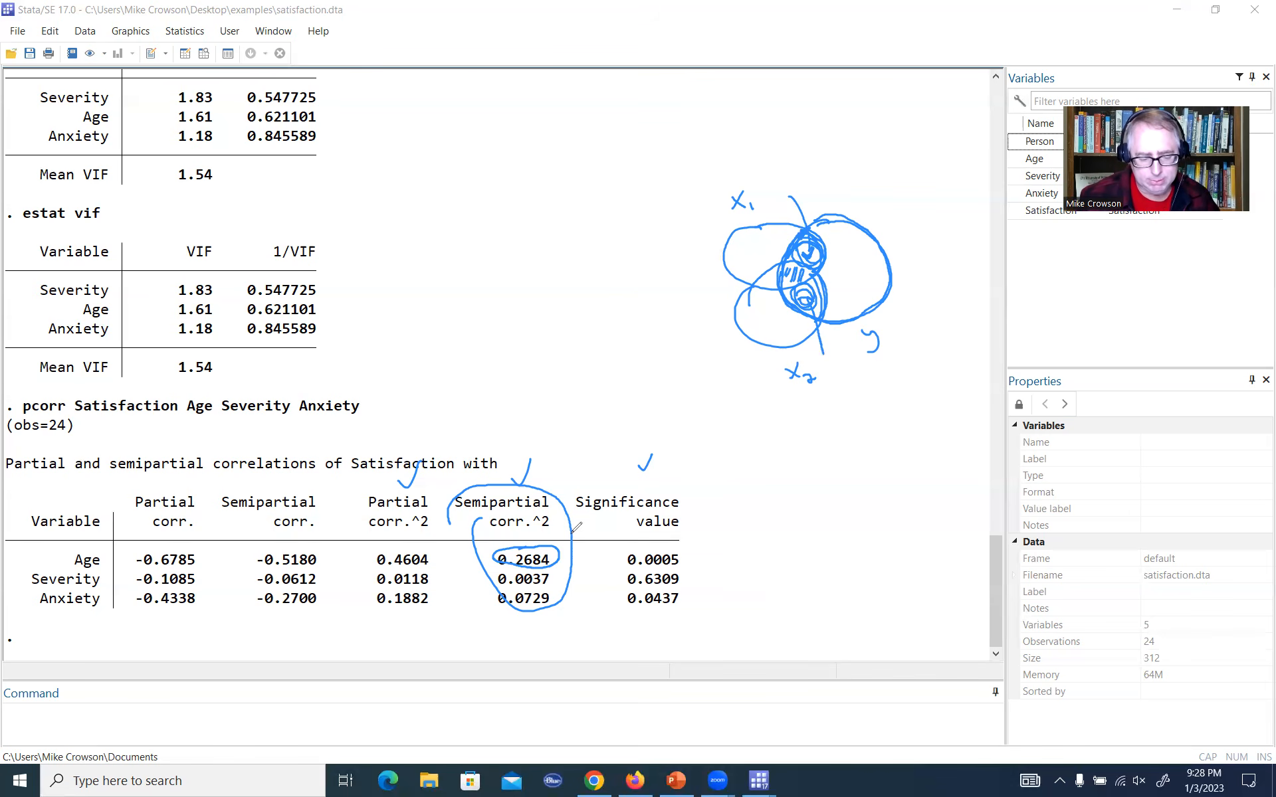
pyautogui.moveTo(551, 570); pyautogui.dragTo(560, 559)
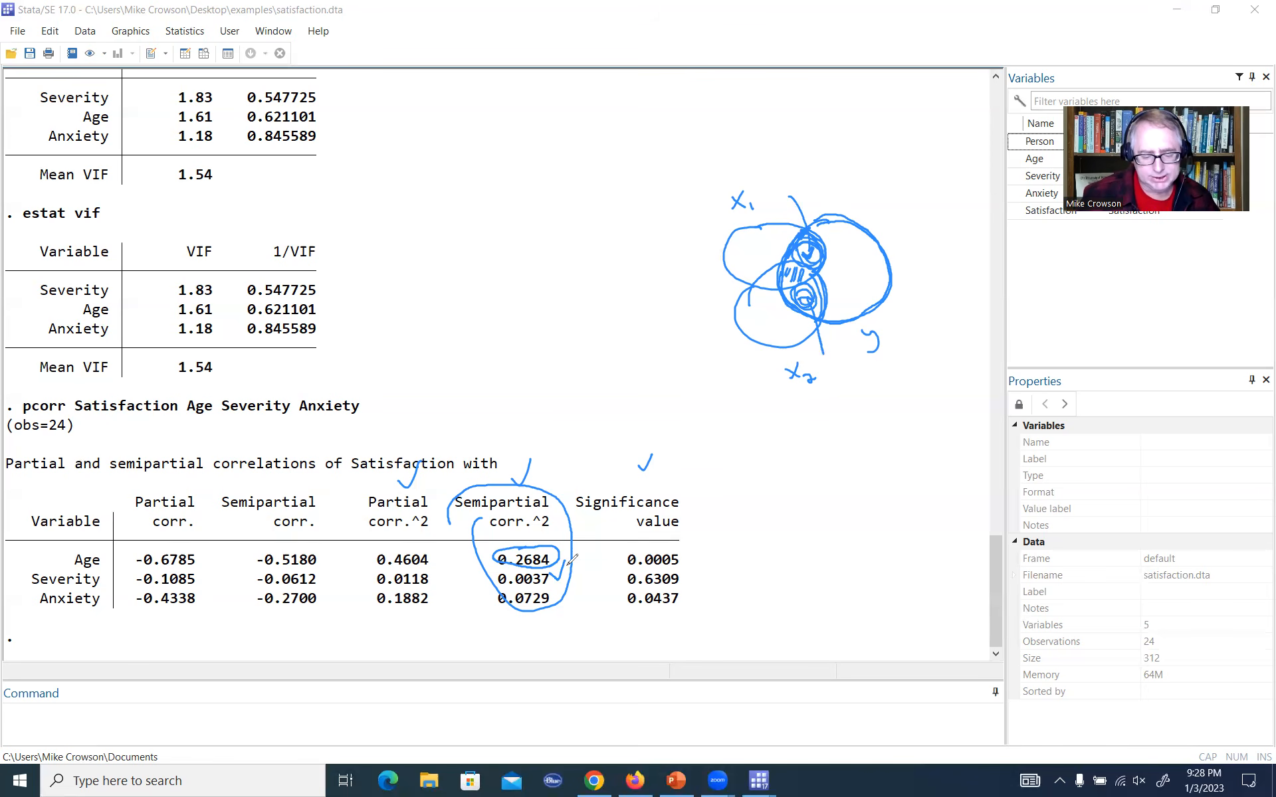
pyautogui.moveTo(551, 587); pyautogui.dragTo(573, 573)
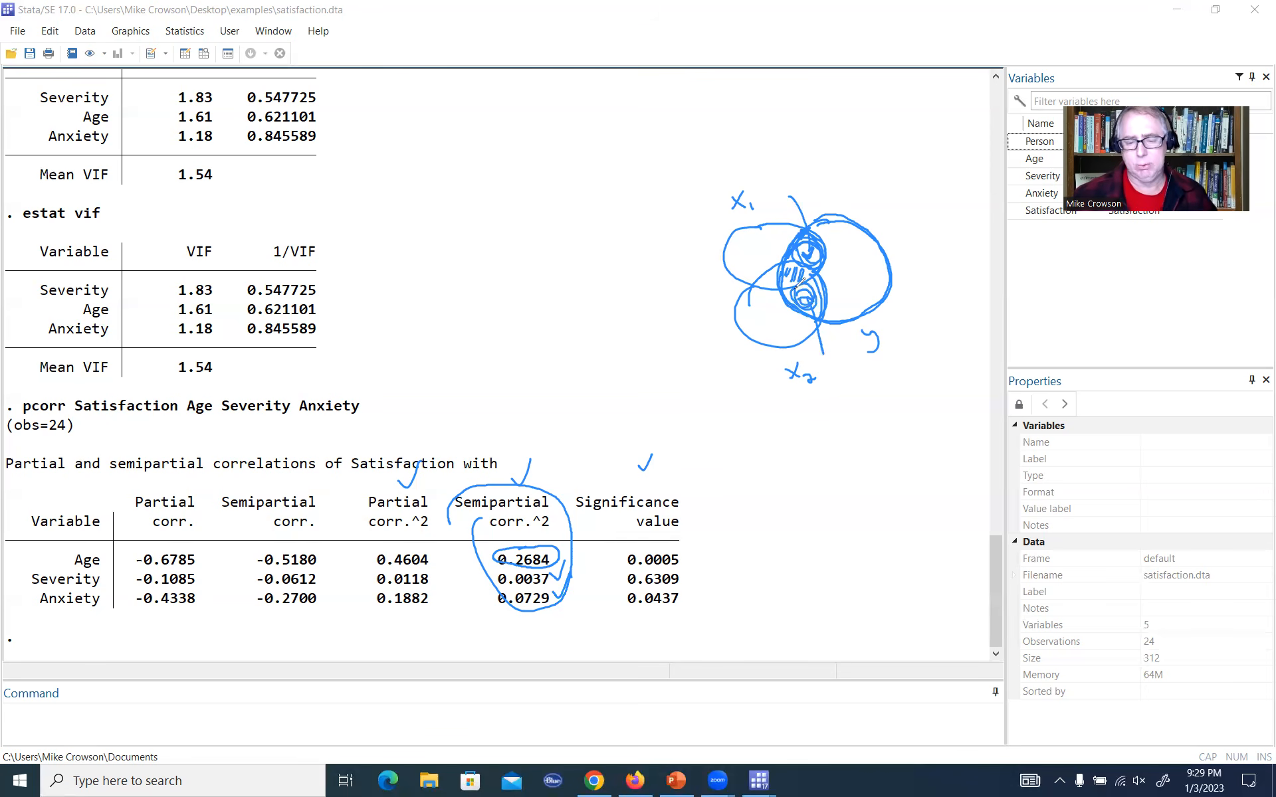
# Clear all drawn annotations, including the Venn diagram and table marks, from the results
pyautogui.click(886, 70)
pyautogui.click(332, 94)
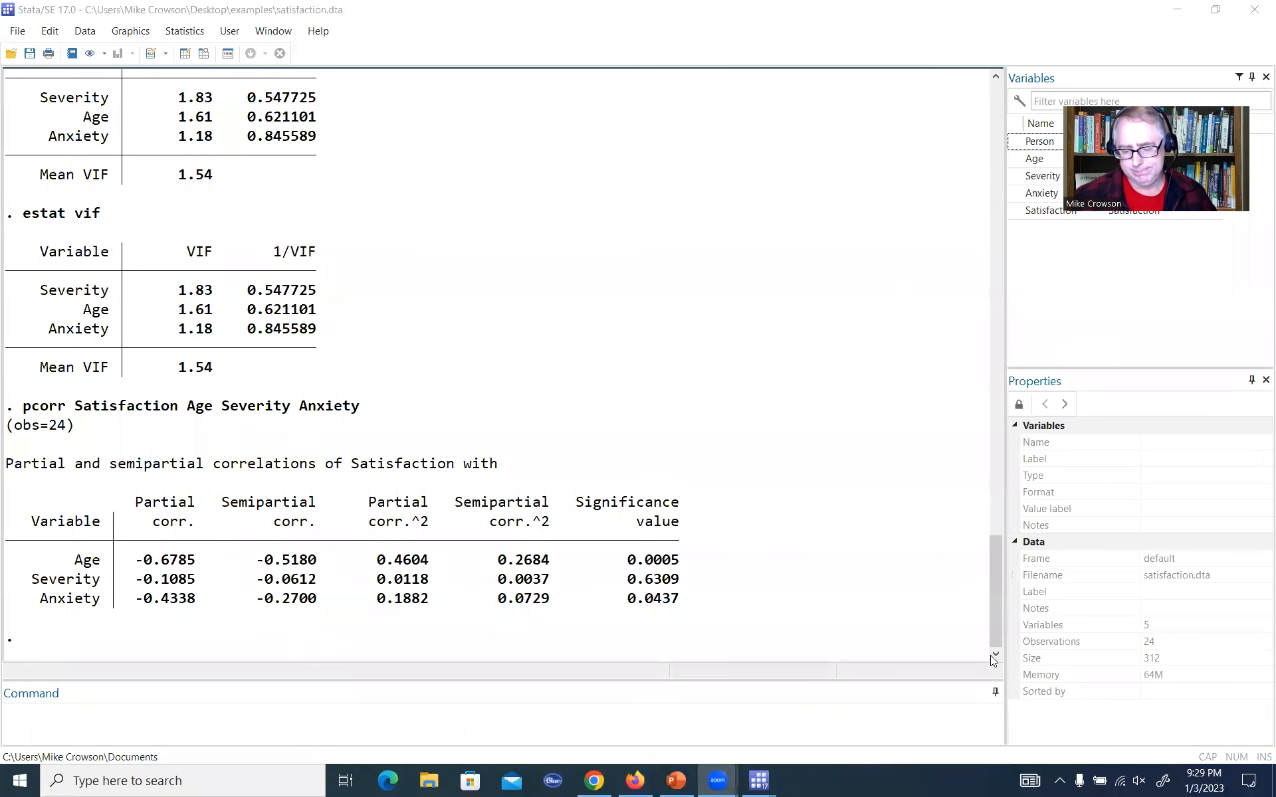